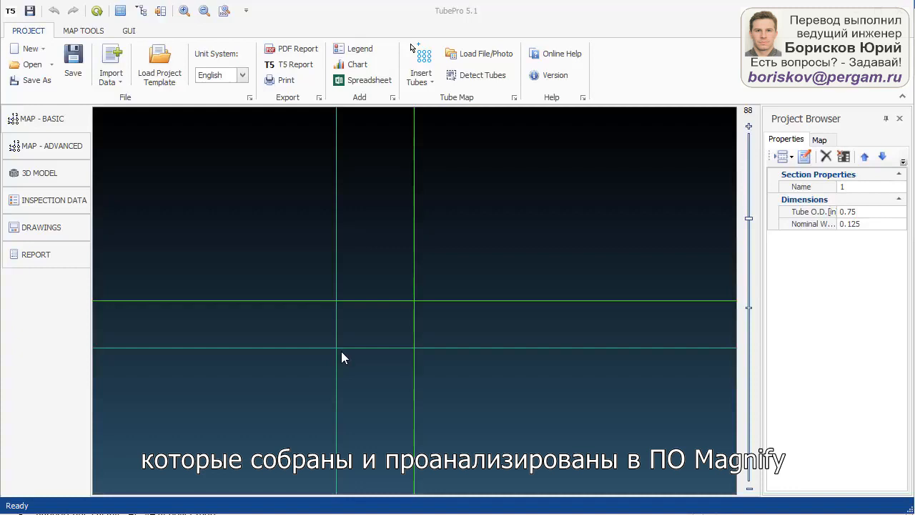
drag(341, 351, 285, 286)
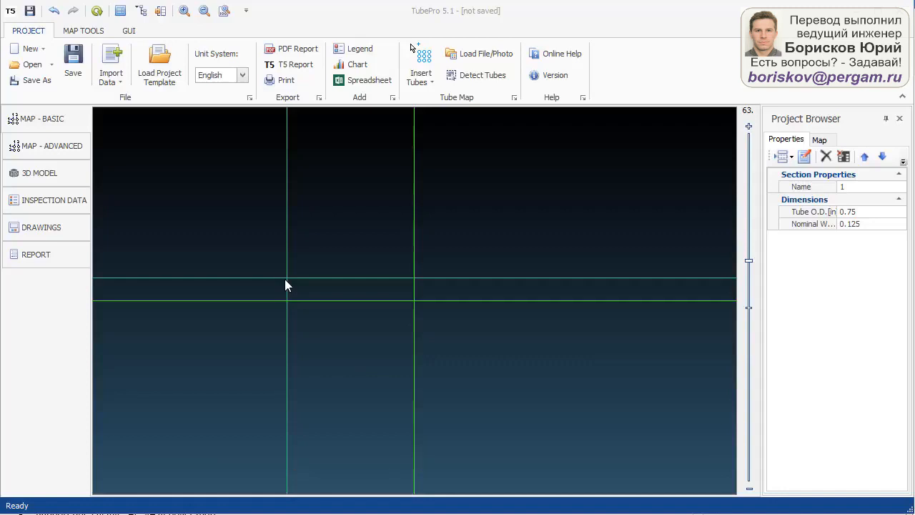
drag(285, 280, 149, 240)
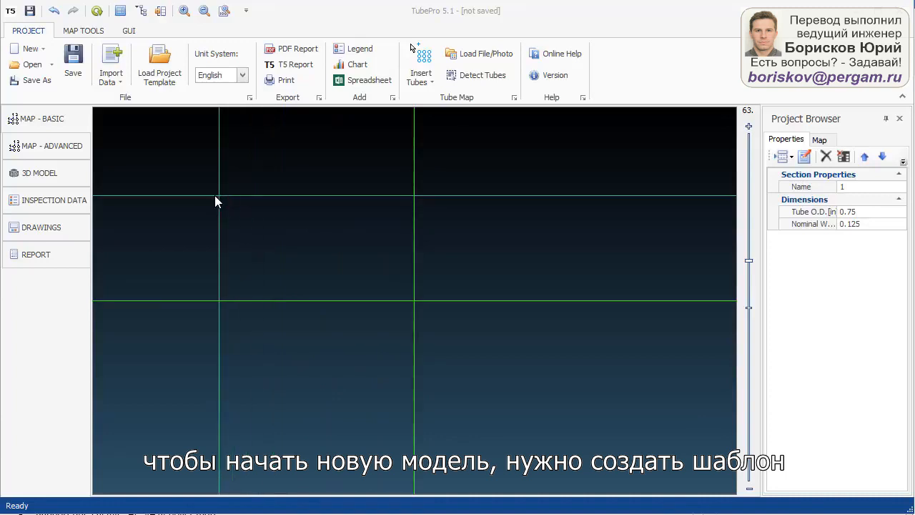
Create a new project from the default template without saving the current project.
click(43, 50)
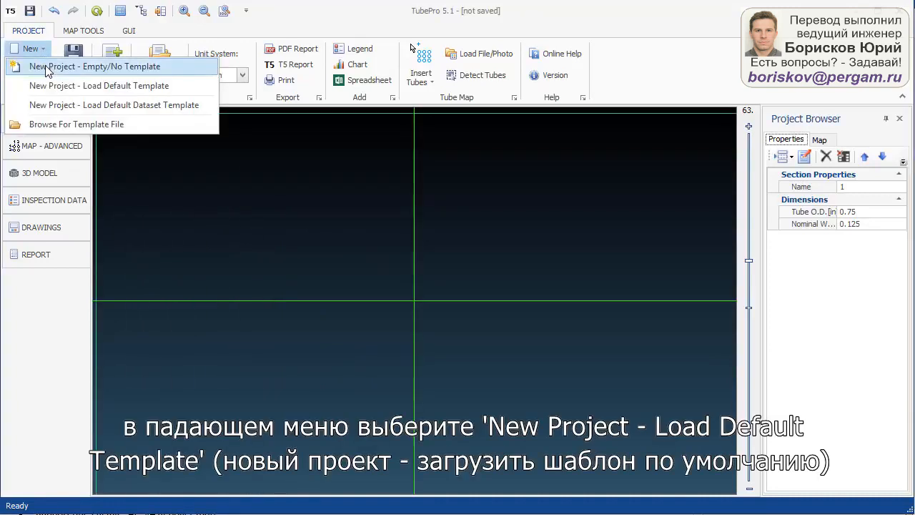
click(151, 87)
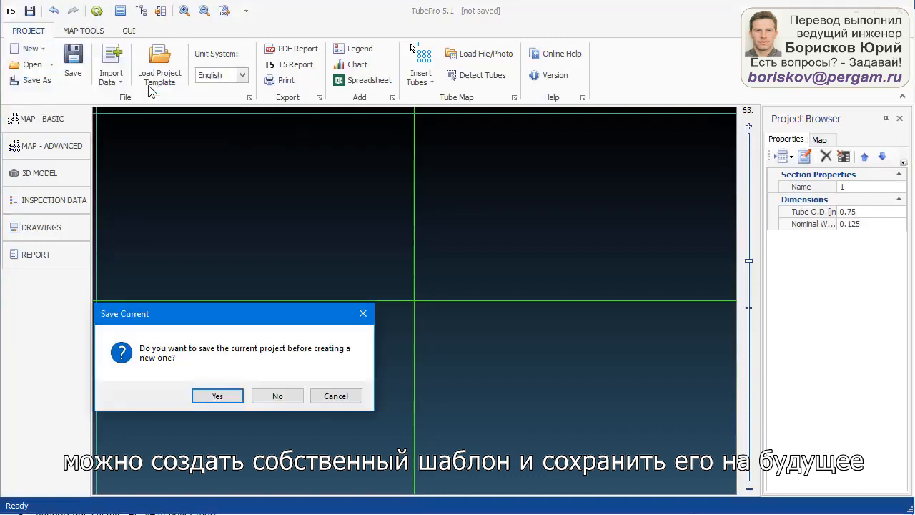
click(281, 399)
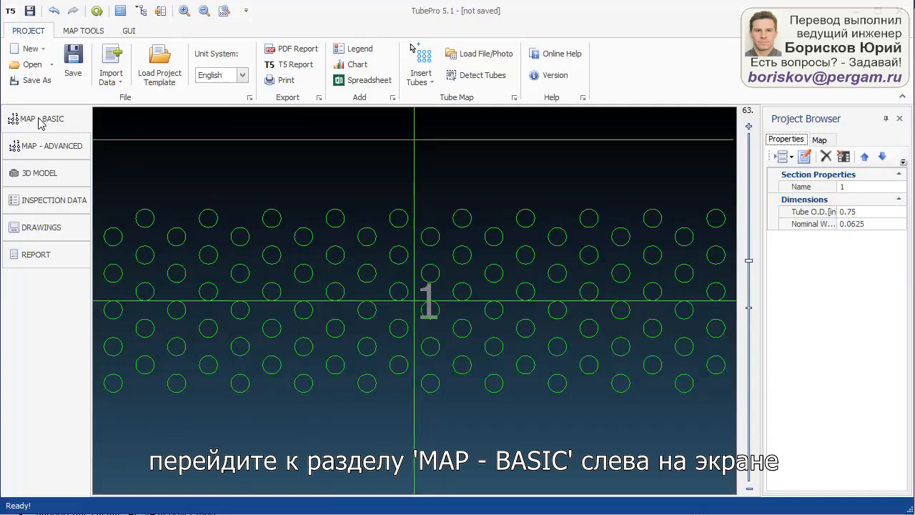
Select the whole tube section of the template and clear all tubes from the map.
click(85, 33)
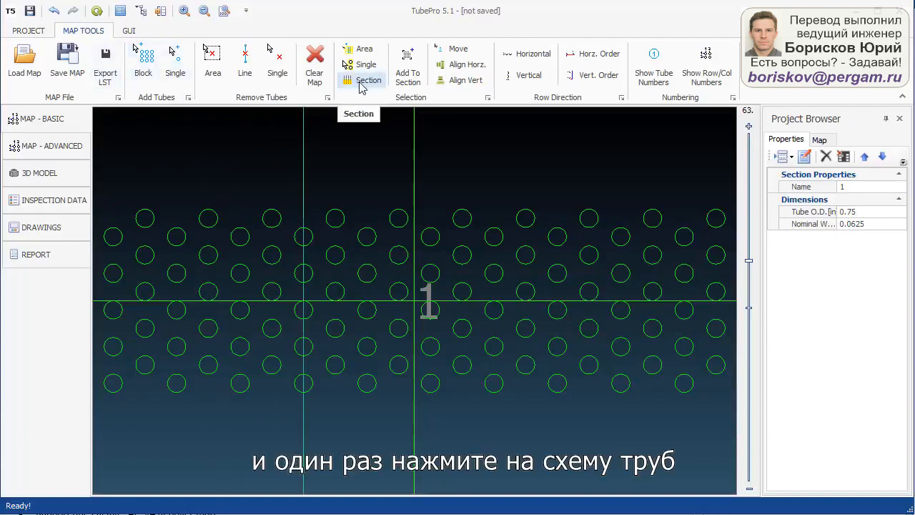
click(362, 85)
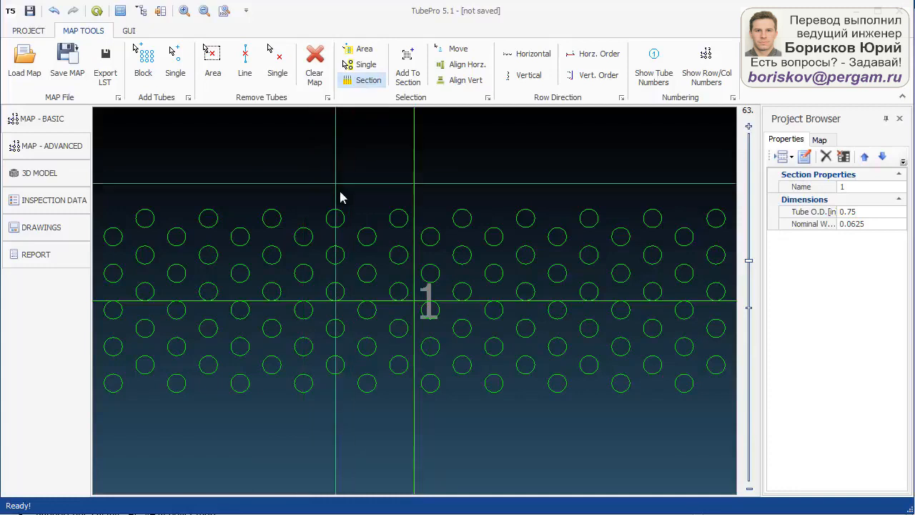
click(342, 217)
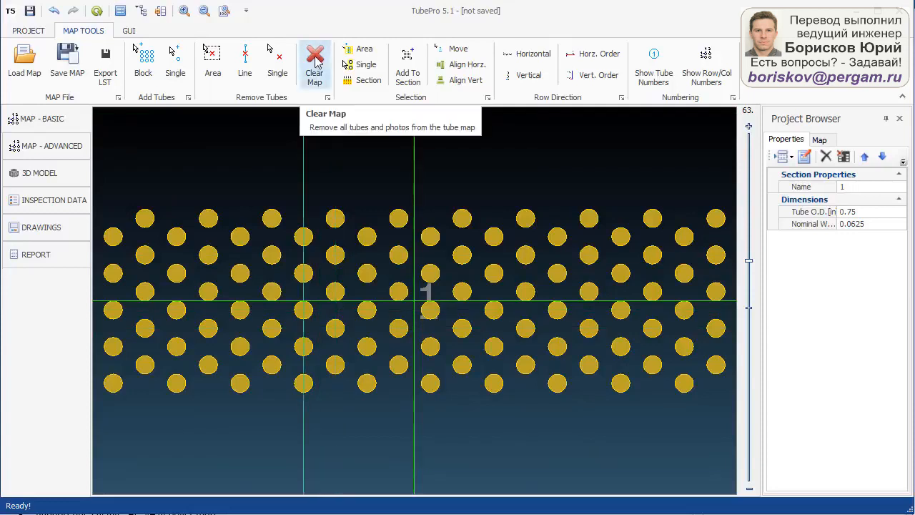
click(315, 62)
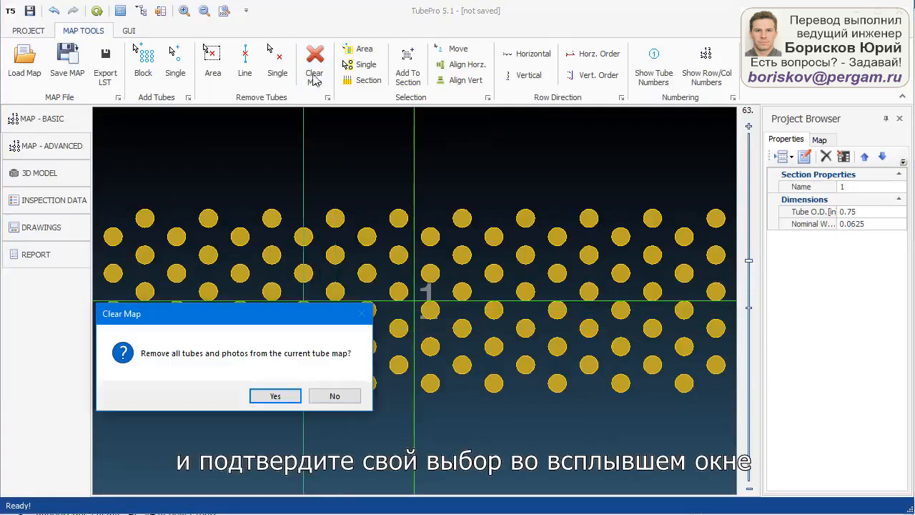
click(293, 393)
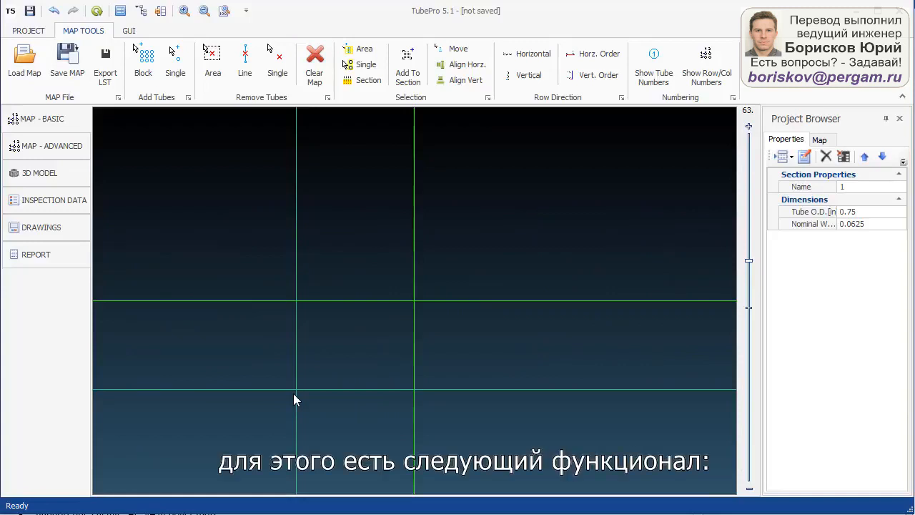
Add five individual tubes in a horizontal row above the map's horizontal centre line.
click(179, 61)
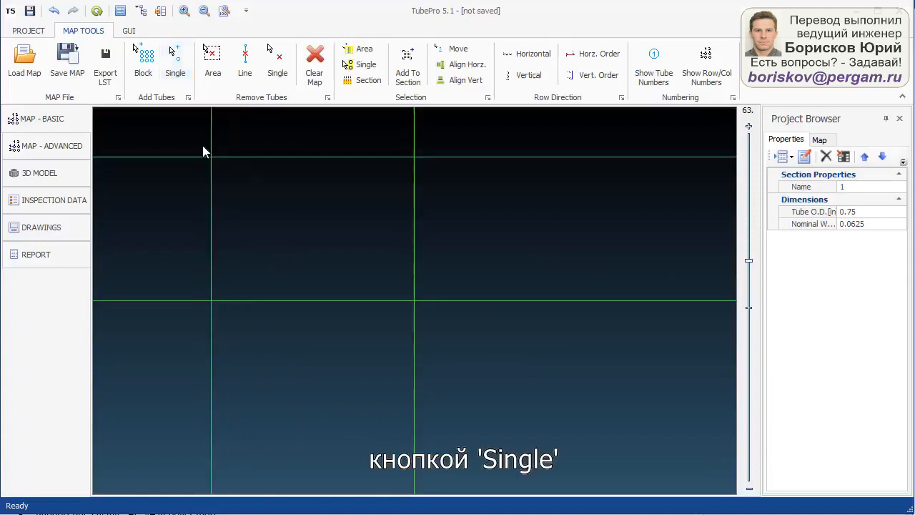
click(247, 243)
click(308, 243)
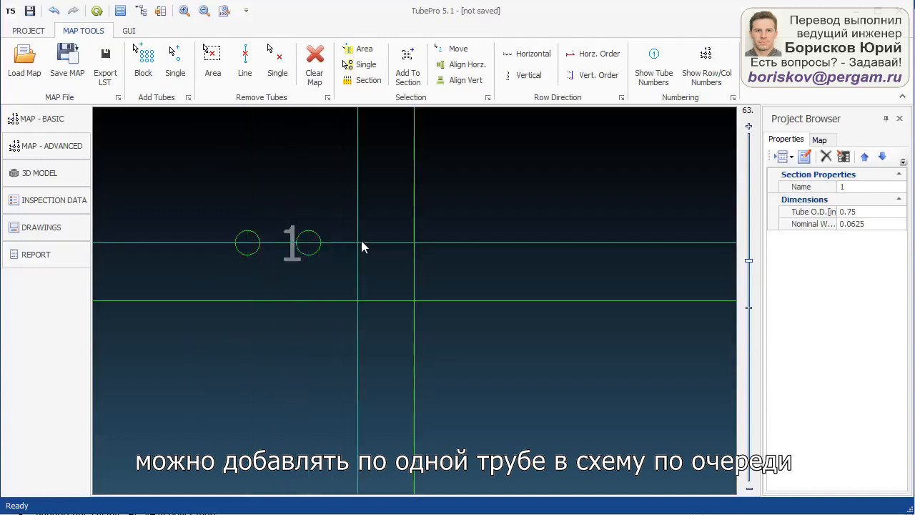
click(358, 243)
click(419, 243)
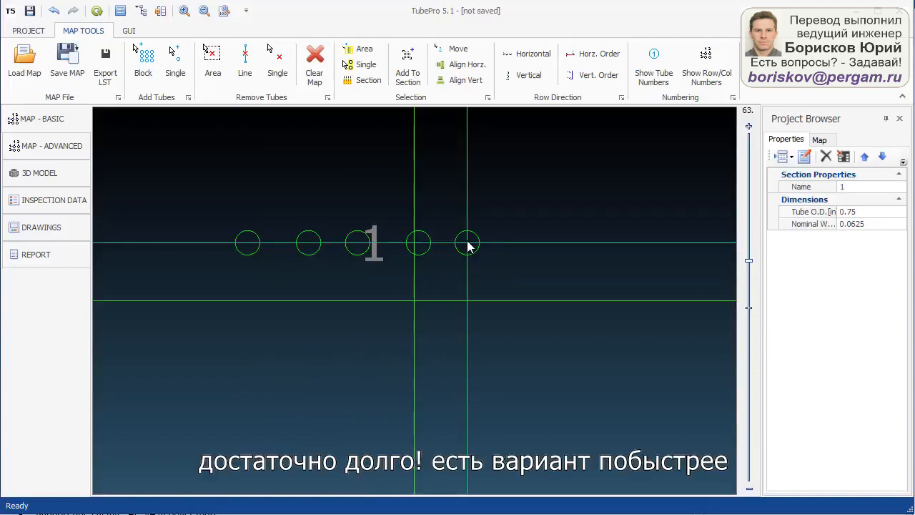
click(467, 243)
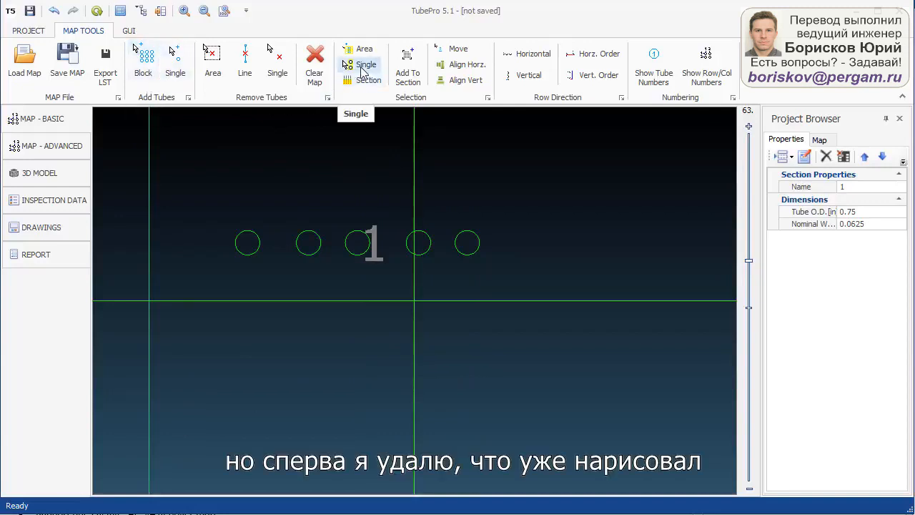
Select the five individually placed tubes and clear the tube map.
click(360, 67)
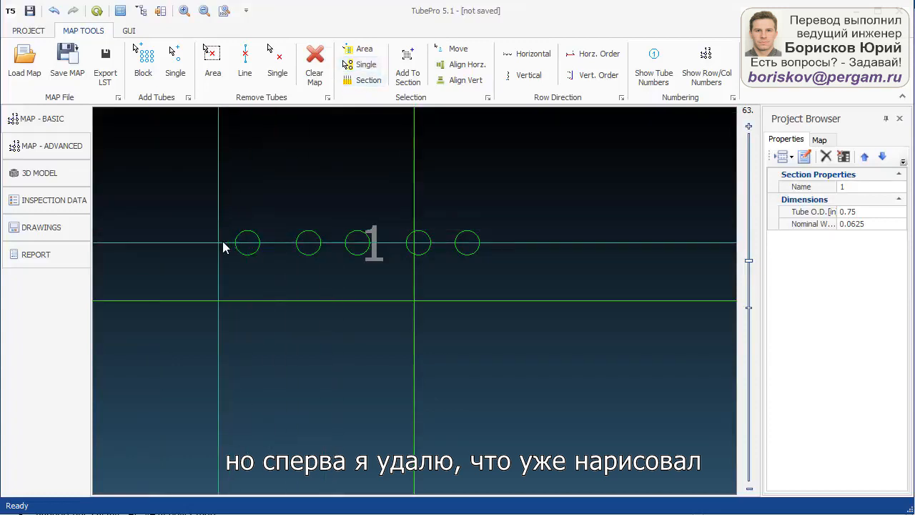
click(243, 247)
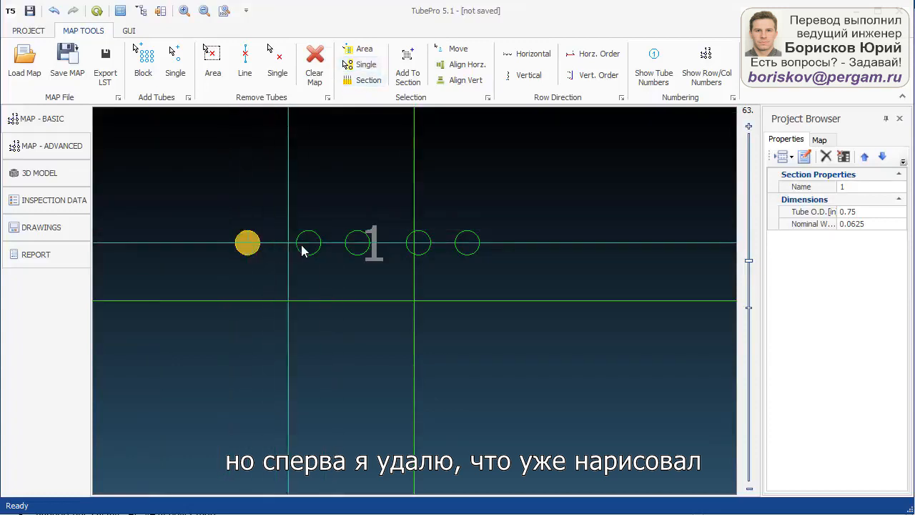
click(472, 247)
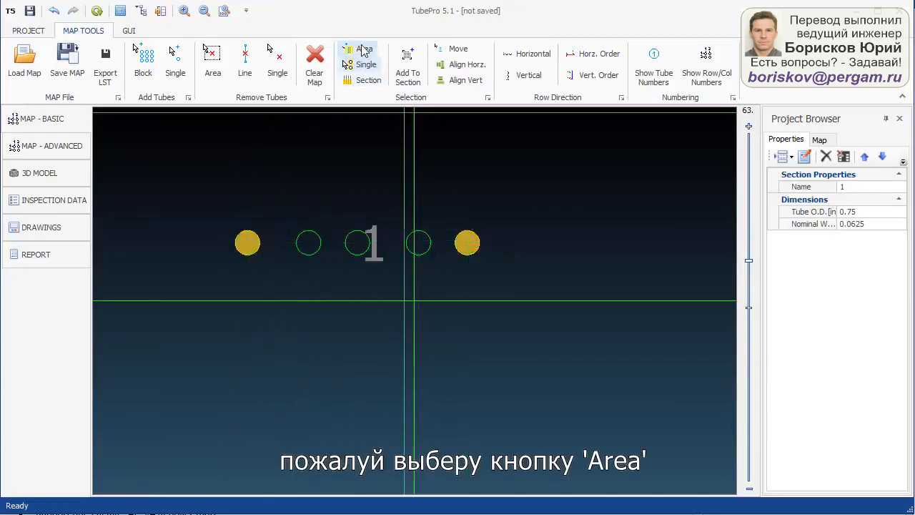
drag(511, 205, 198, 283)
click(314, 63)
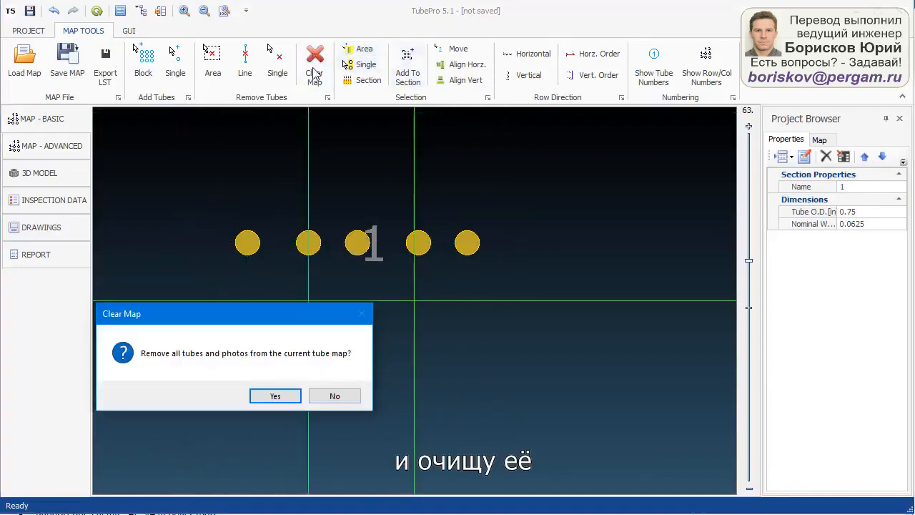
click(275, 396)
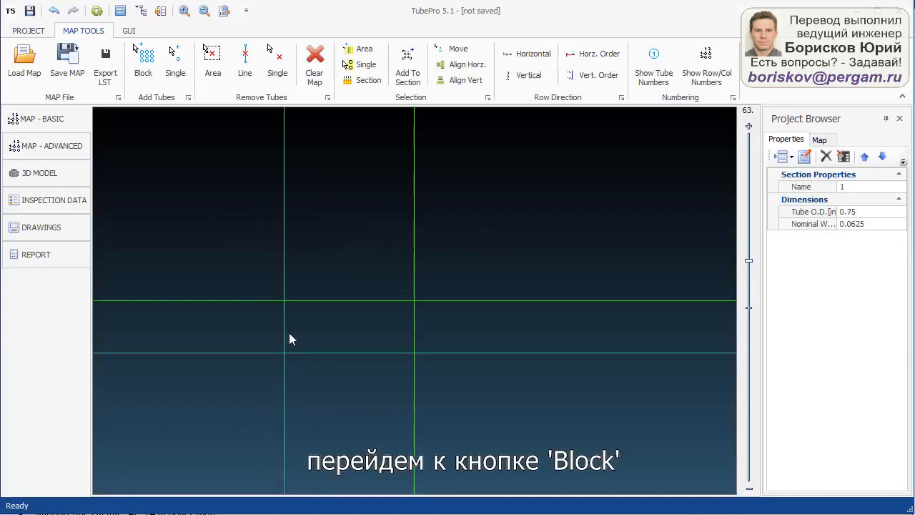
Add a rectangular tube block with 12 rows, 14 tubes per row, a 1.0 in pitch and pattern 60.
click(145, 63)
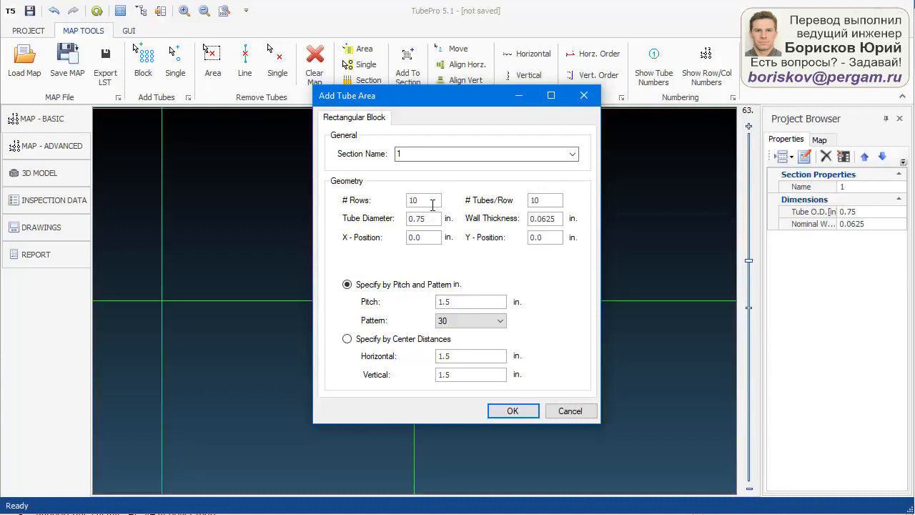
drag(432, 201, 396, 201)
text(12)
drag(551, 201, 508, 197)
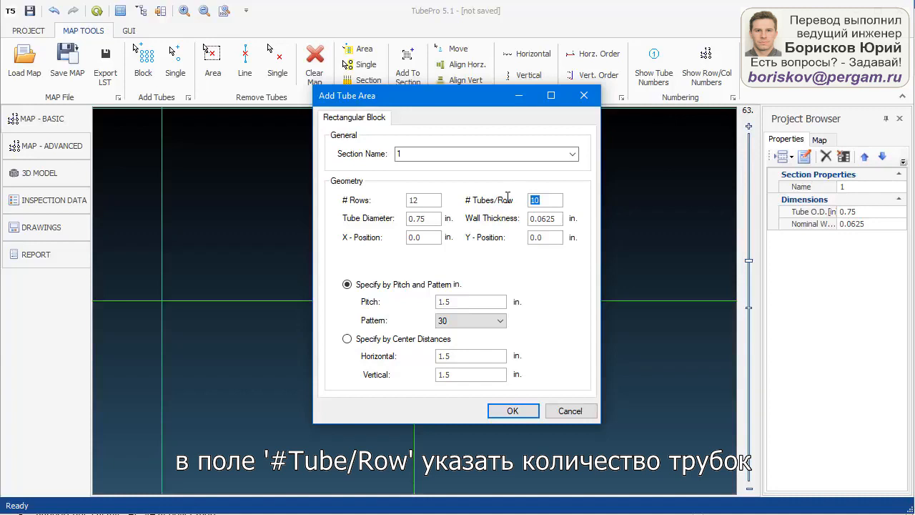
text(14)
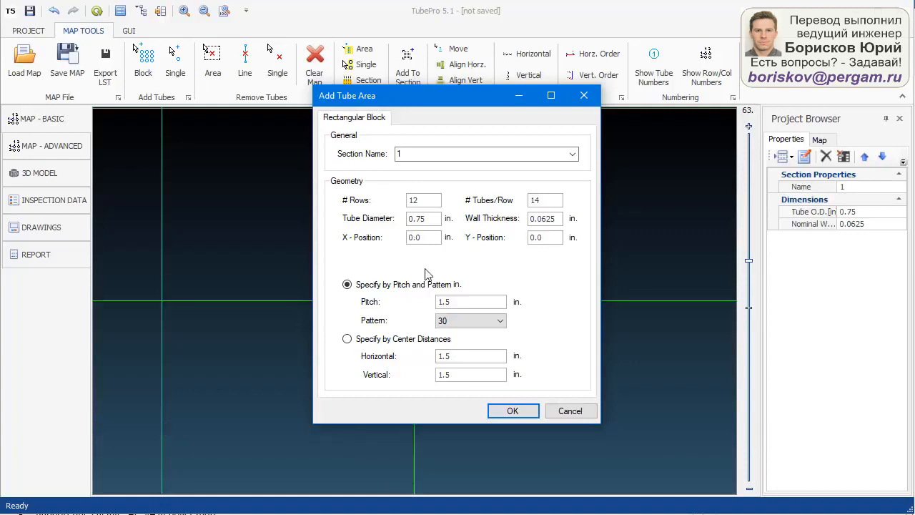
drag(454, 301, 429, 305)
text(1.0)
click(486, 325)
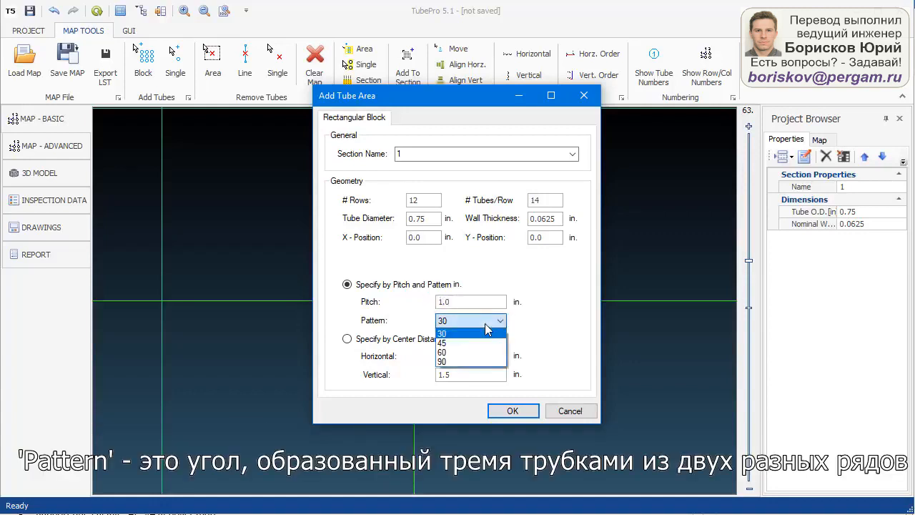
click(446, 353)
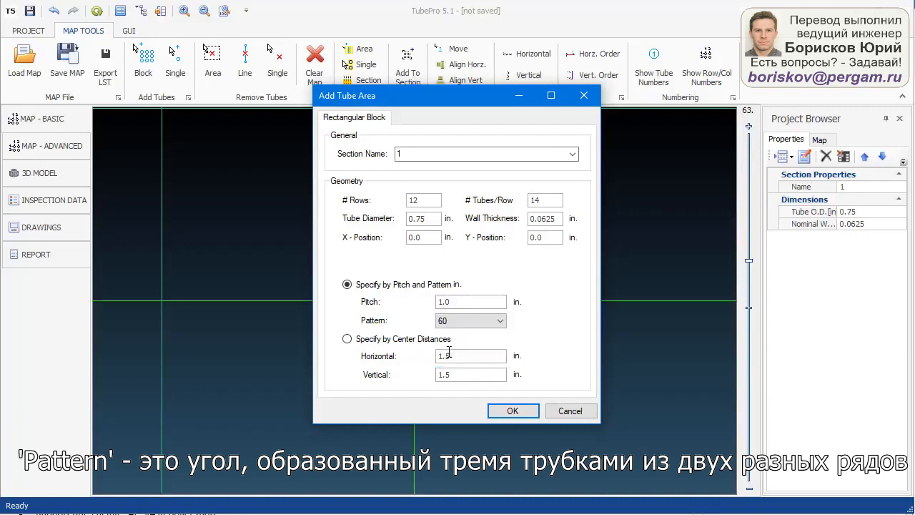
click(513, 411)
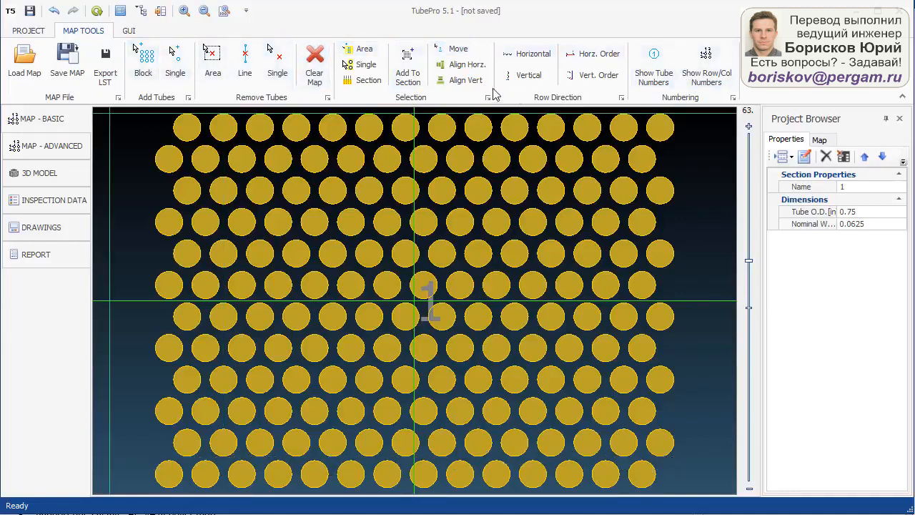
Switch to the advanced tube map and look over its tube, edit, common and photo tools.
click(62, 151)
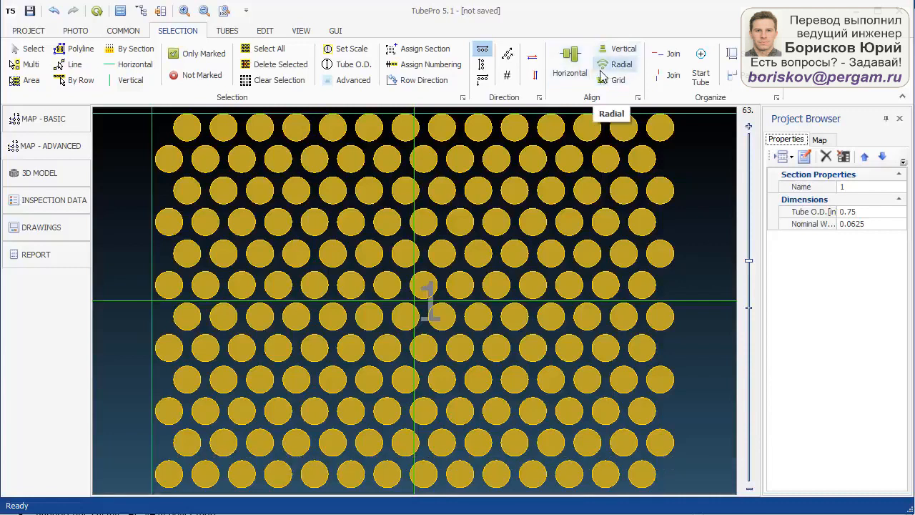
click(227, 30)
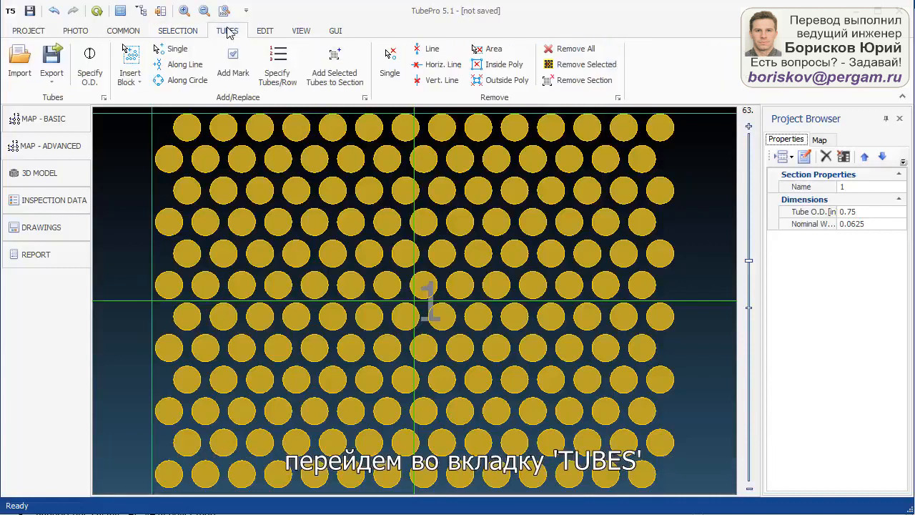
click(266, 33)
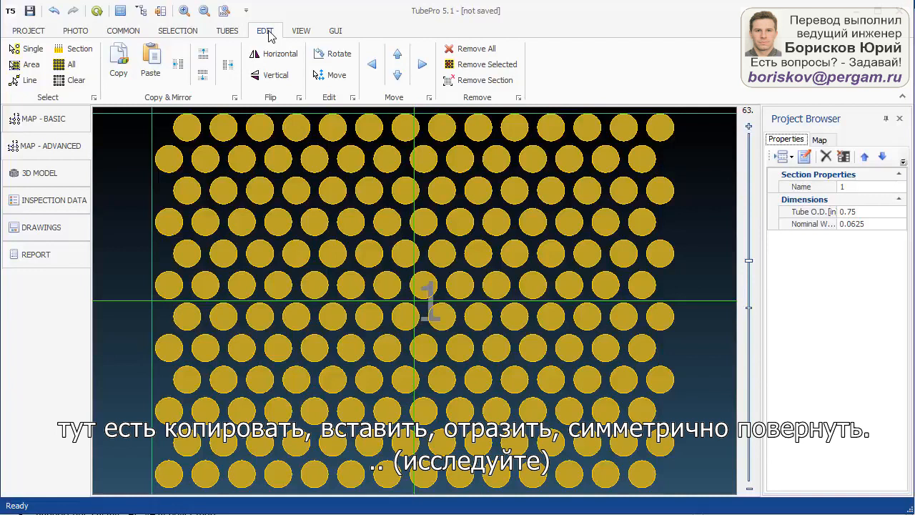
click(123, 32)
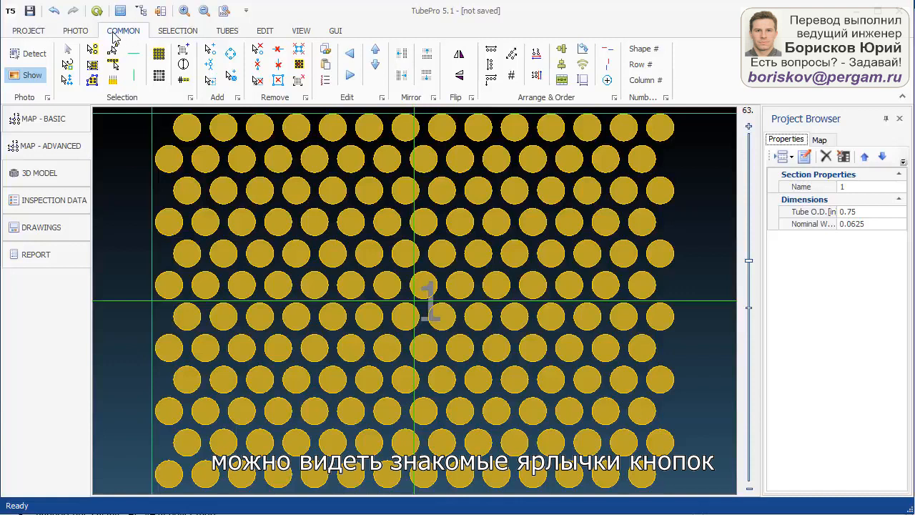
click(77, 33)
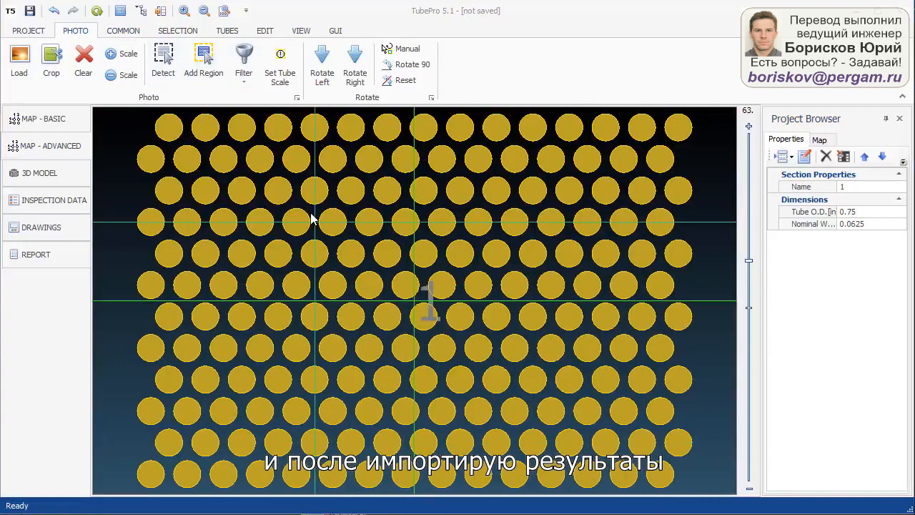
Multi-select the leftmost tube of the top row and of every even row, and delete the selected tubes.
click(183, 33)
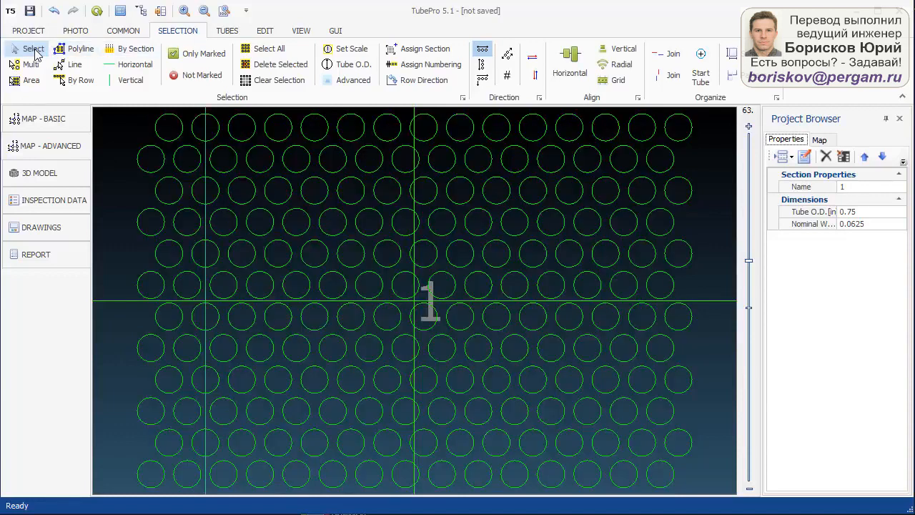
click(33, 53)
click(26, 65)
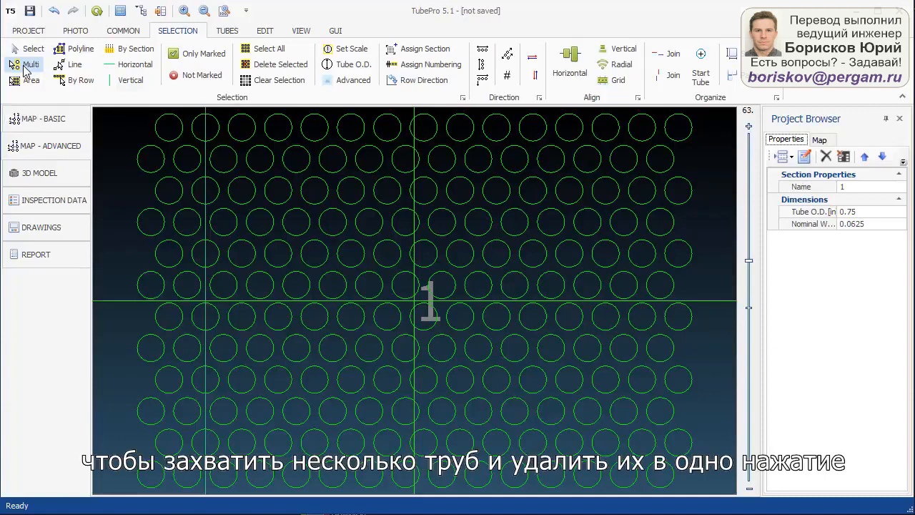
click(25, 68)
click(169, 127)
click(150, 158)
click(151, 222)
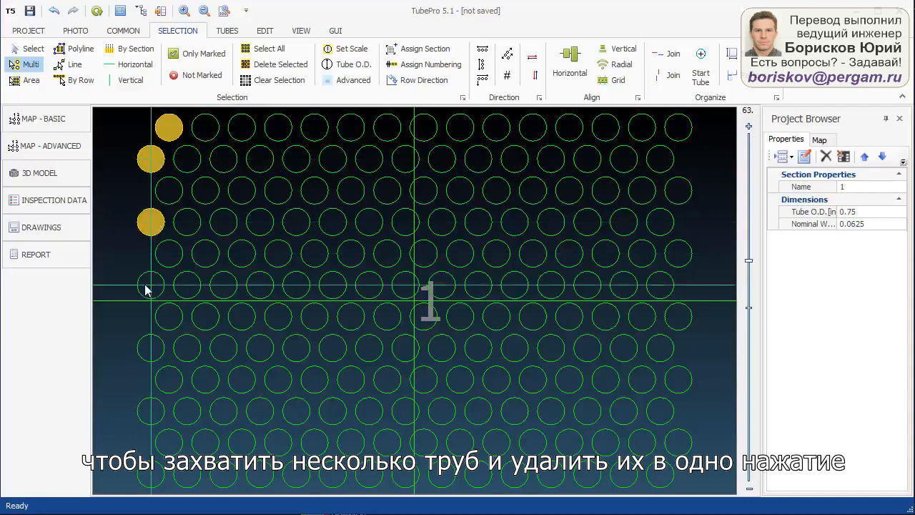
click(151, 284)
click(151, 349)
click(151, 412)
click(151, 474)
click(275, 64)
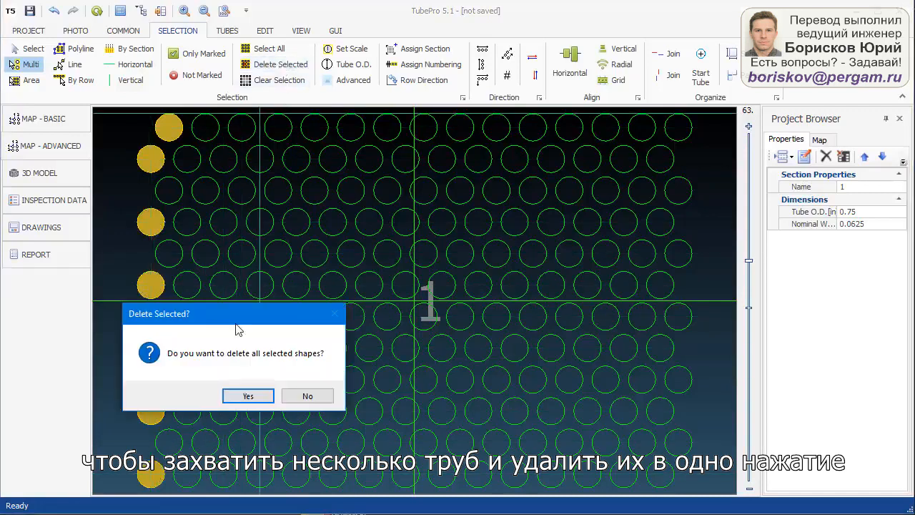
click(248, 395)
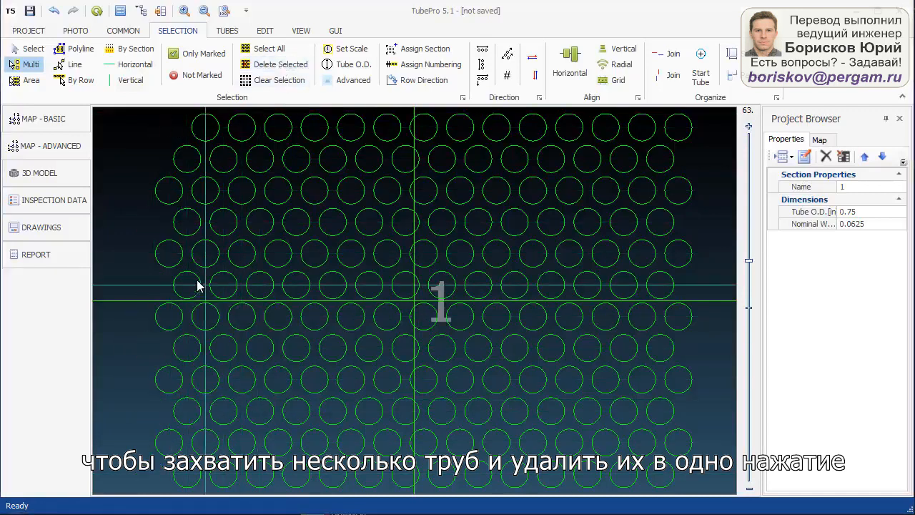
Multi-select the leftmost tube of rows 4, 8 and 11 and the first two tubes of row 12, and delete them.
click(196, 227)
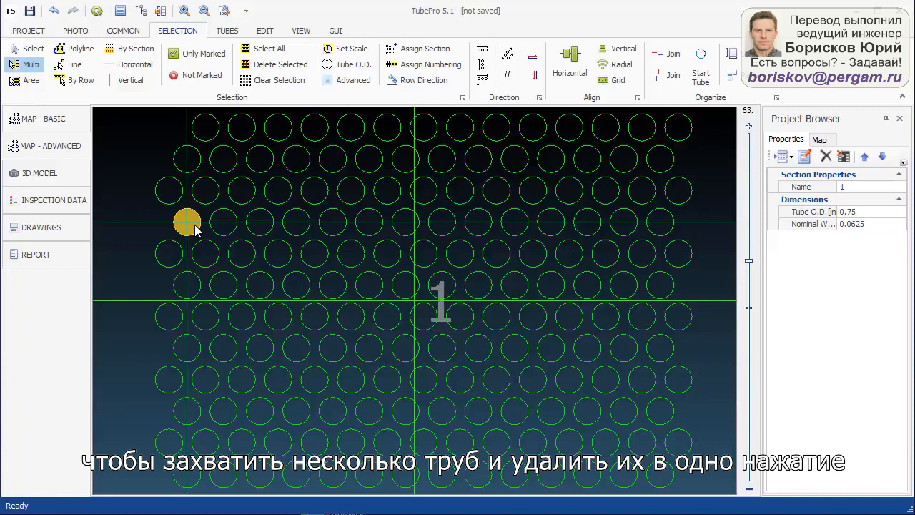
click(188, 348)
click(168, 442)
click(187, 475)
click(223, 474)
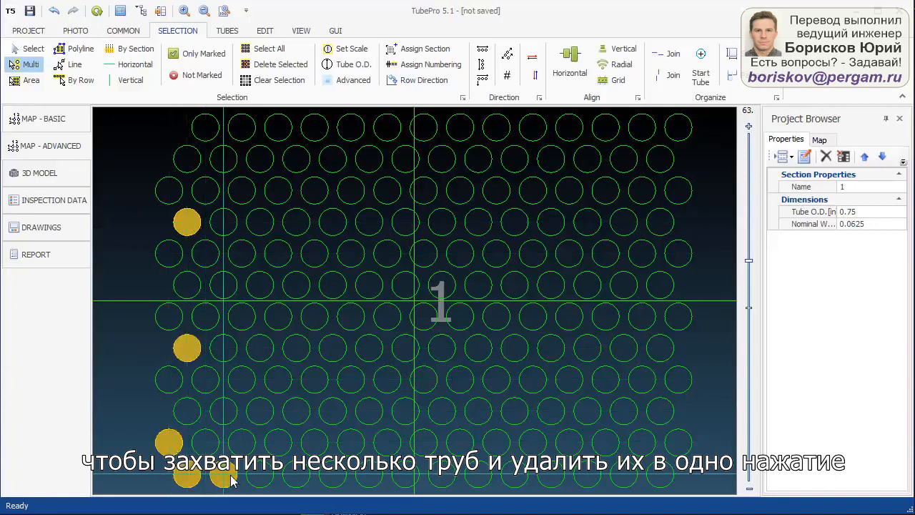
click(279, 64)
click(259, 398)
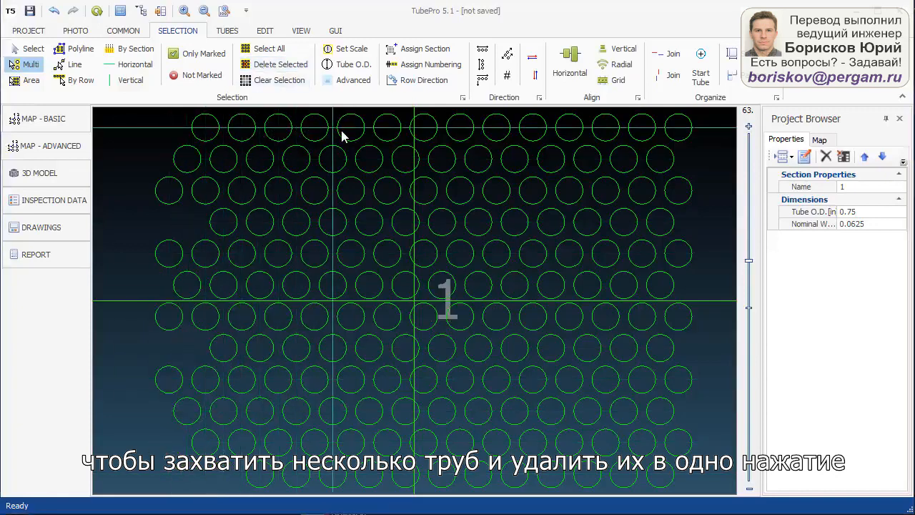
Multi-select the last two tubes of the top row and the rightmost tube of every other row, and delete them.
click(646, 135)
click(663, 161)
click(680, 193)
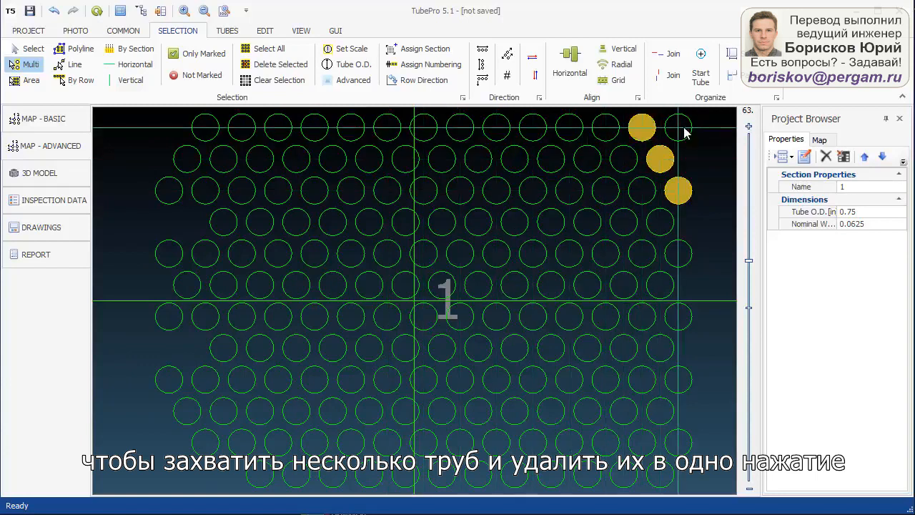
click(682, 132)
click(663, 224)
click(681, 256)
click(663, 287)
click(680, 319)
click(665, 350)
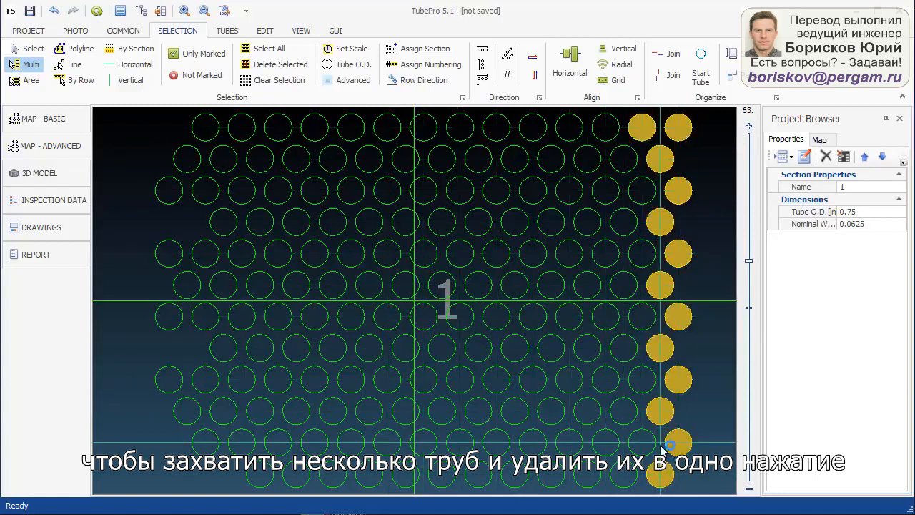
click(281, 66)
click(259, 394)
Delete the rightmost tube of rows 4, 8 and 11, the last two tubes of row 12 and that row's middle tube.
click(625, 223)
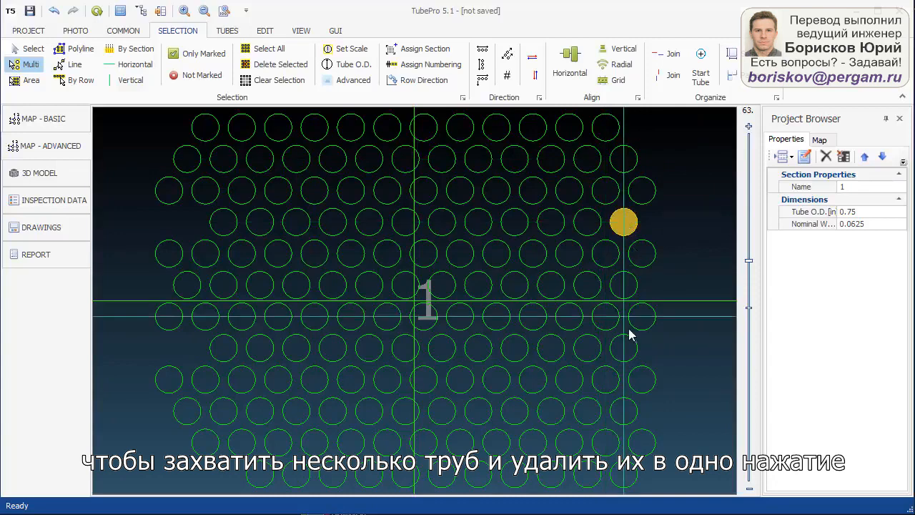
click(626, 349)
click(642, 444)
click(622, 473)
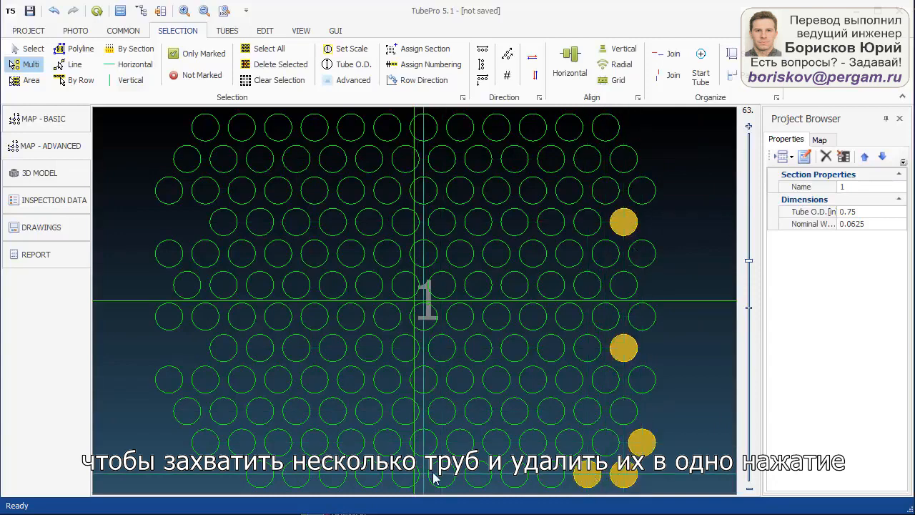
click(279, 64)
click(249, 399)
click(405, 474)
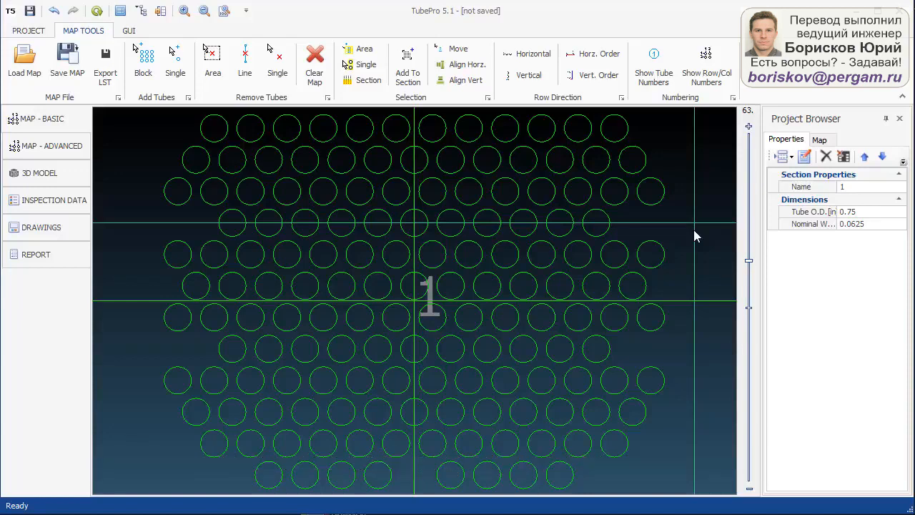
Preview the individual tube numbers, hide them, and display the row/column numbers around the tube map instead.
click(659, 66)
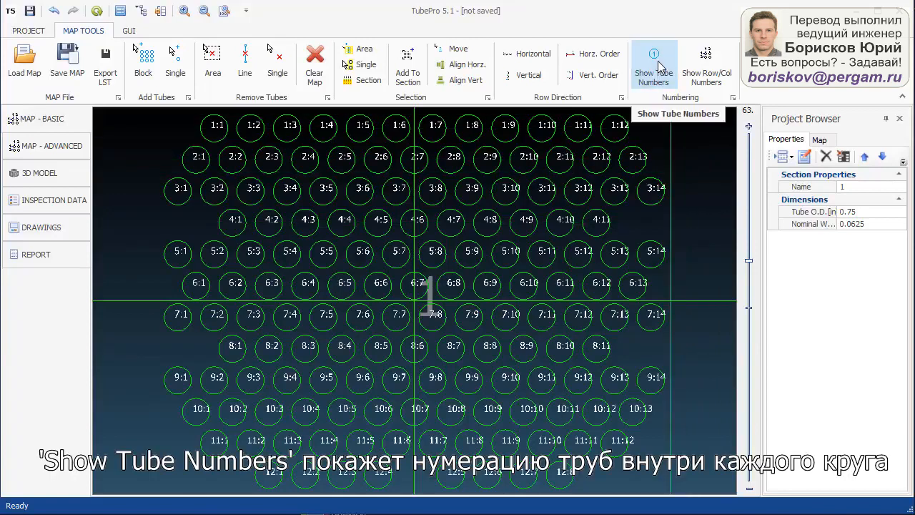
click(660, 66)
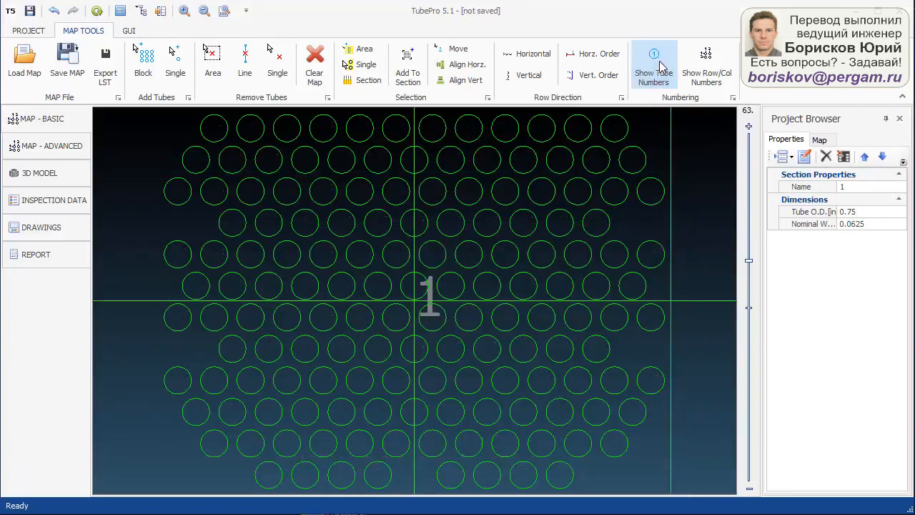
click(718, 68)
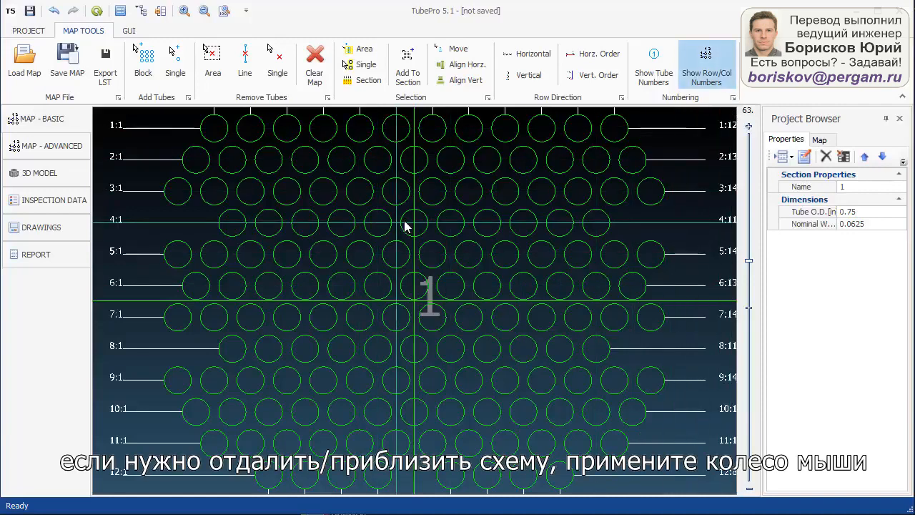
scroll(405, 223, down, 2)
scroll(405, 223, up, 1)
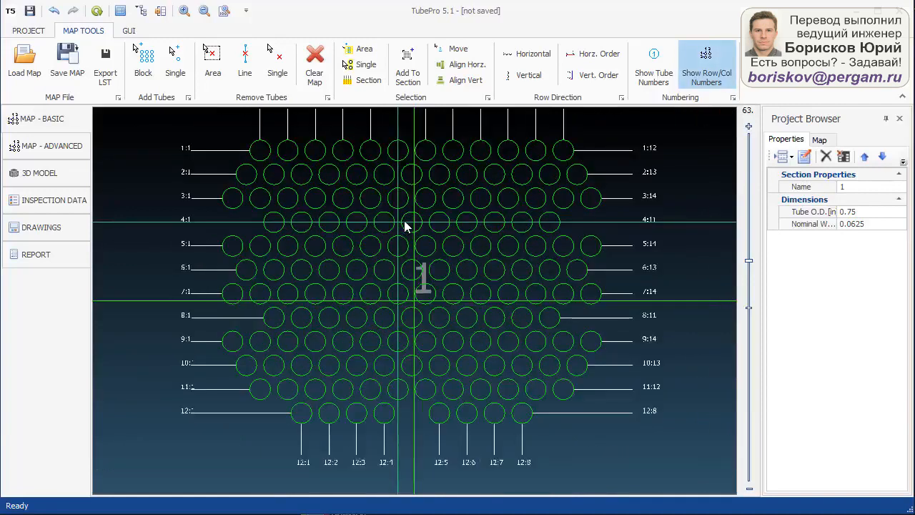
scroll(404, 223, down, 1)
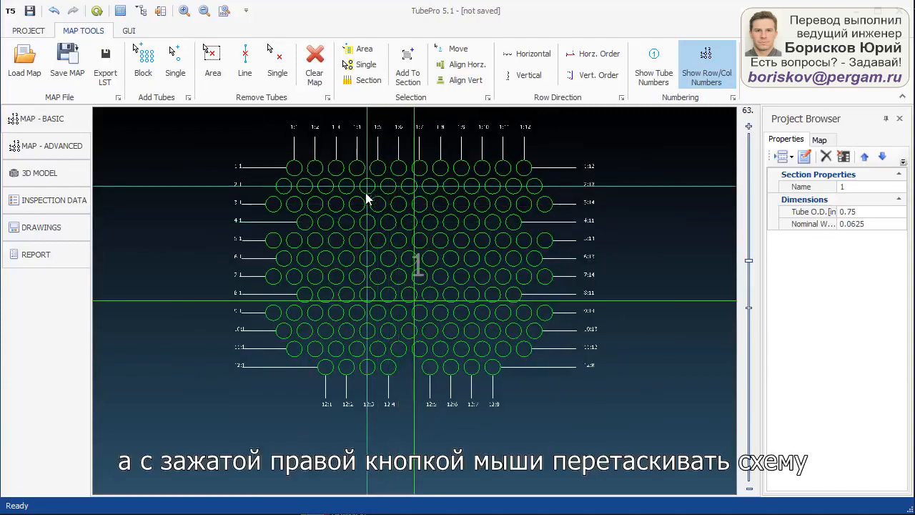
right_drag(366, 200, 405, 282)
scroll(376, 226, up, 3)
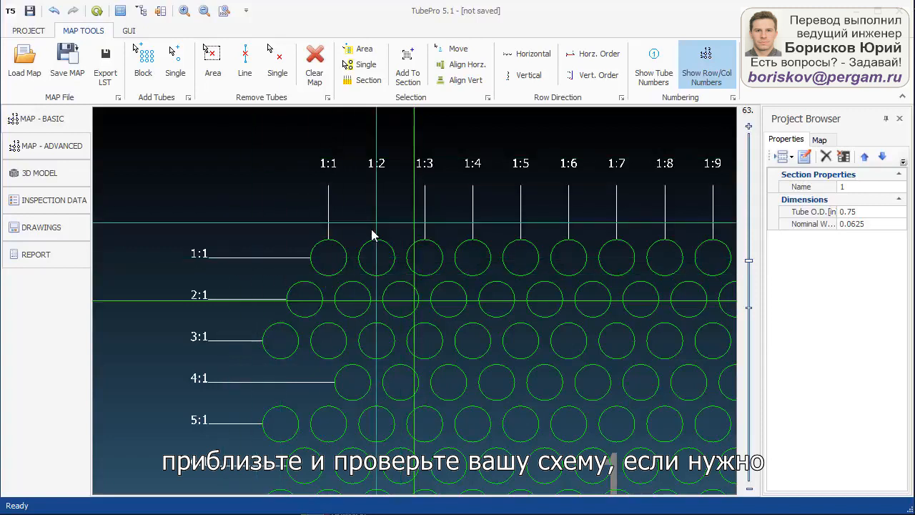
Try reversing the horizontal and the vertical numbering order of the tube map, switching each back to its original direction.
click(591, 58)
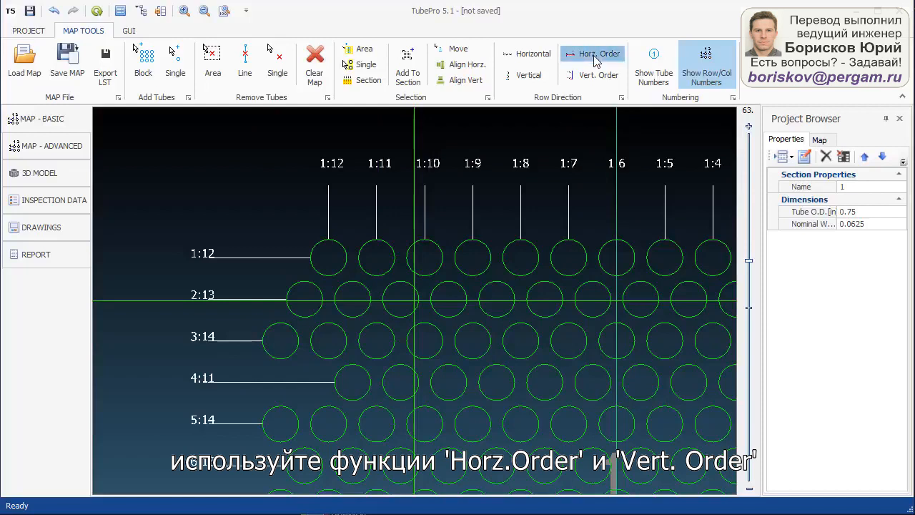
click(594, 58)
click(597, 79)
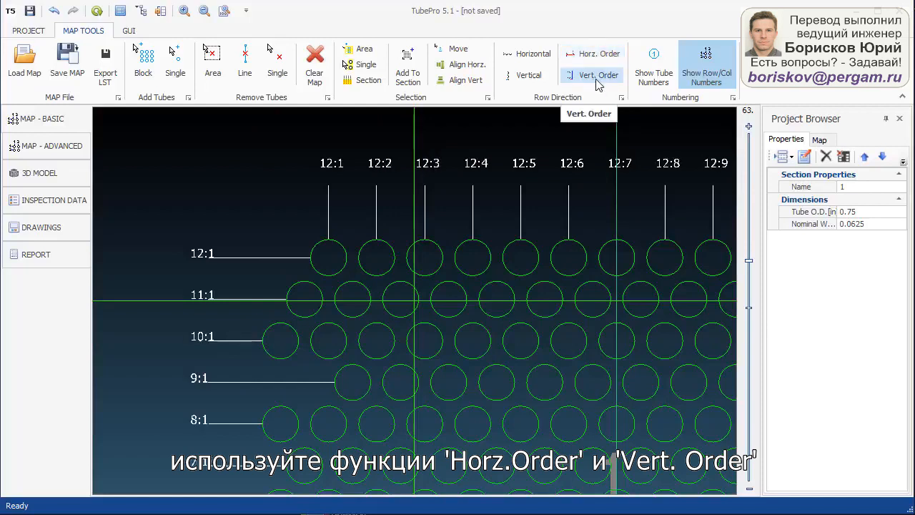
click(596, 78)
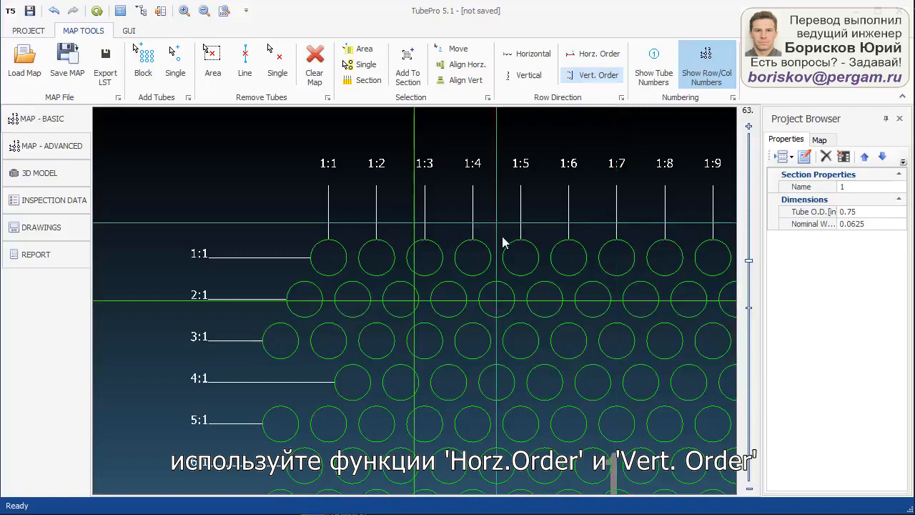
scroll(494, 243, down, 2)
scroll(433, 265, down, 1)
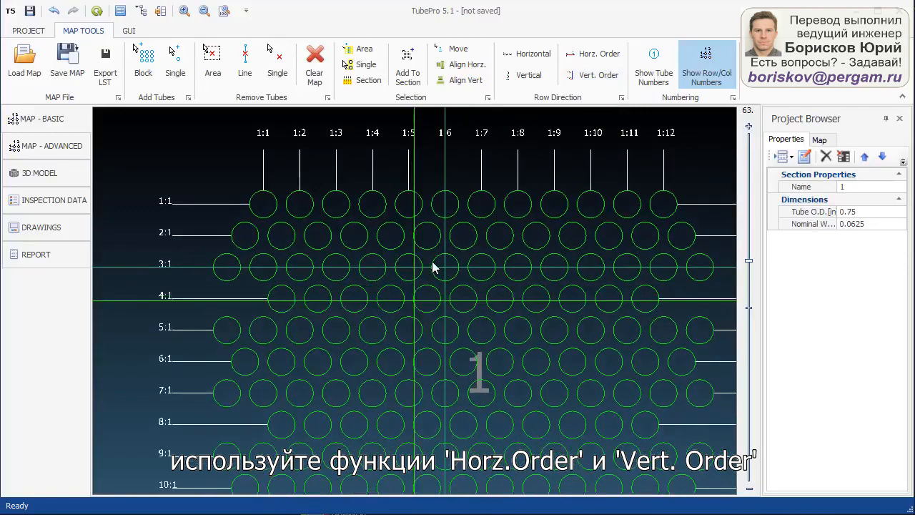
scroll(414, 235, down, 1)
middle_drag(425, 239, 416, 207)
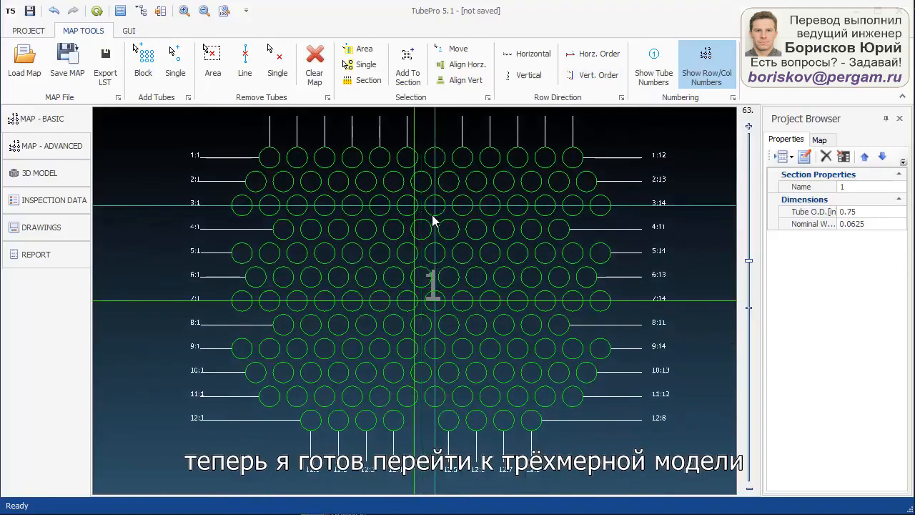
Open the 3D model and examine the tube bundle, tubesheets and nozzles from different angles.
click(47, 173)
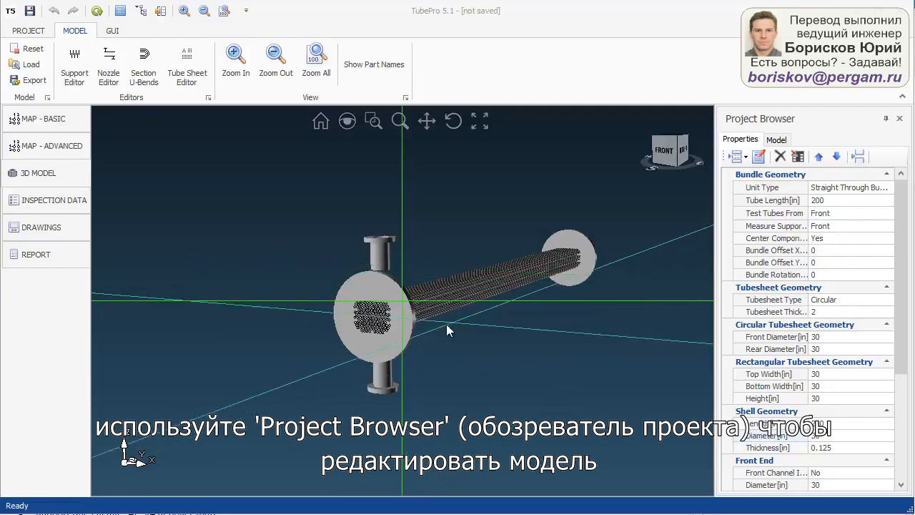
scroll(430, 326, up, 5)
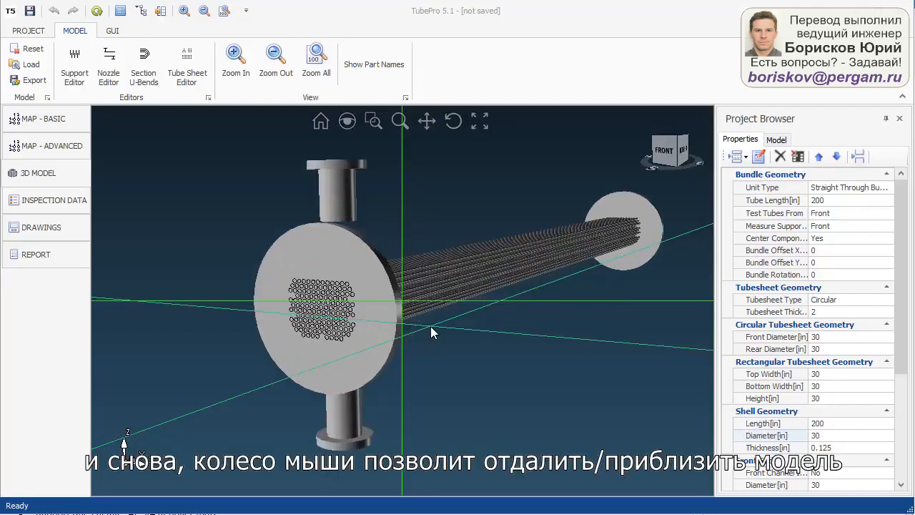
drag(428, 314, 512, 363)
right_drag(458, 336, 436, 322)
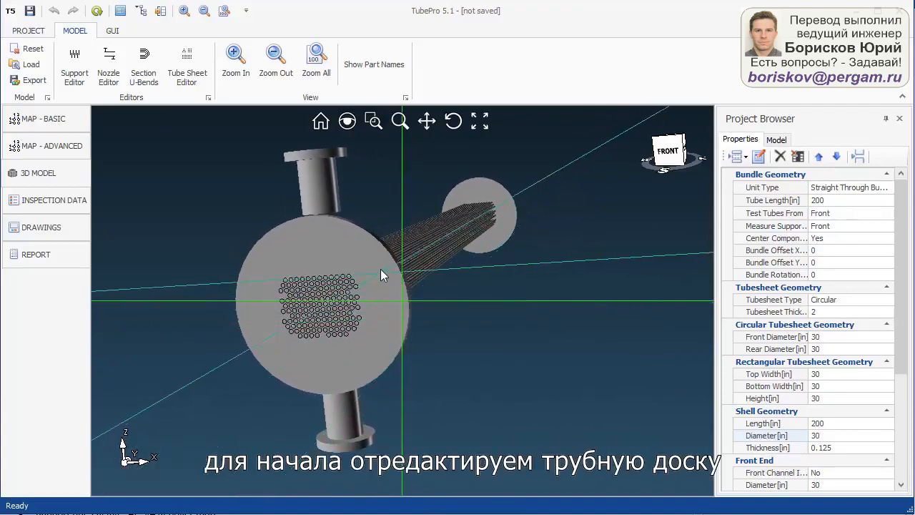
Keep the straight-through unit type and set the bundle's tube length to 168 in.
click(861, 192)
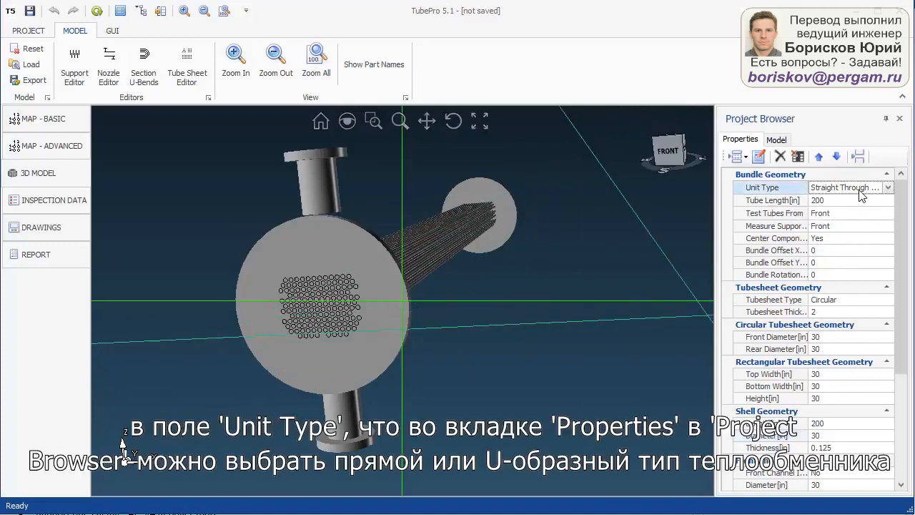
click(860, 191)
click(861, 194)
click(856, 203)
click(798, 200)
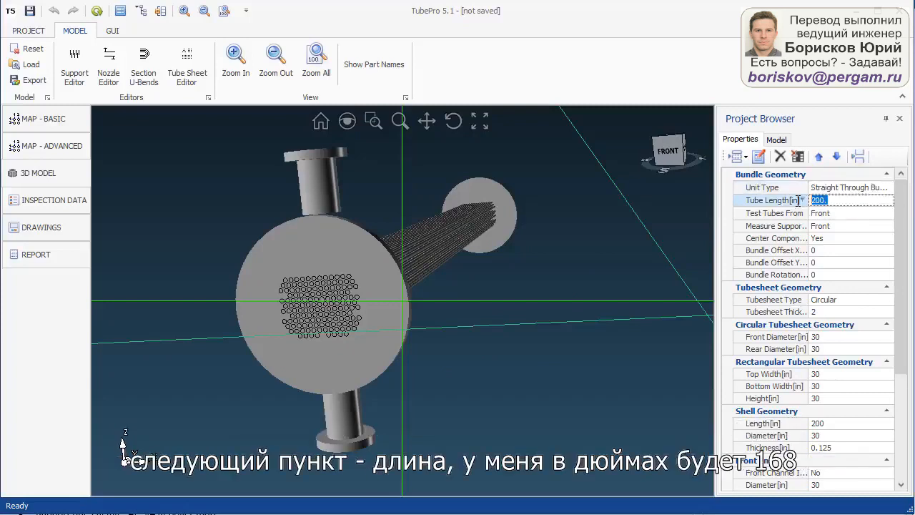
text(168)
key(Return)
Set the shell length to 168 in so the rear tubesheet matches the tube length.
drag(493, 387, 523, 257)
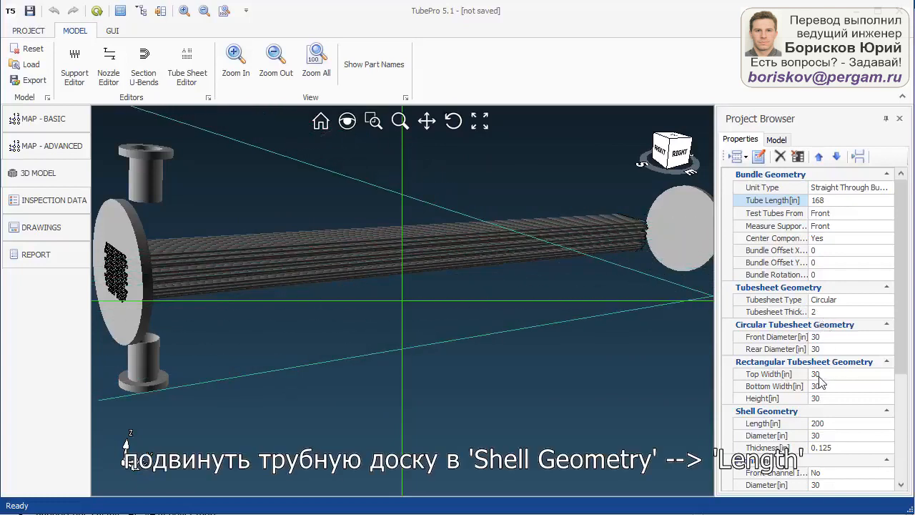
click(828, 424)
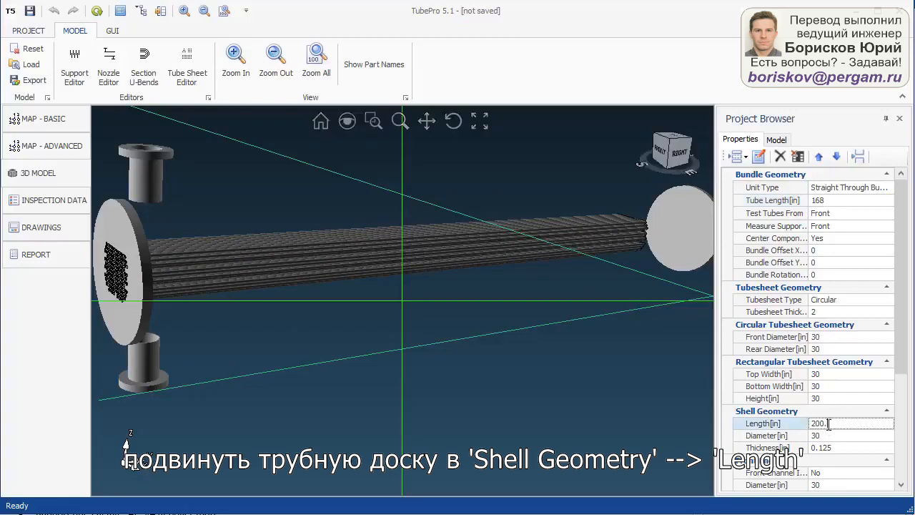
drag(833, 424, 801, 424)
text(168.)
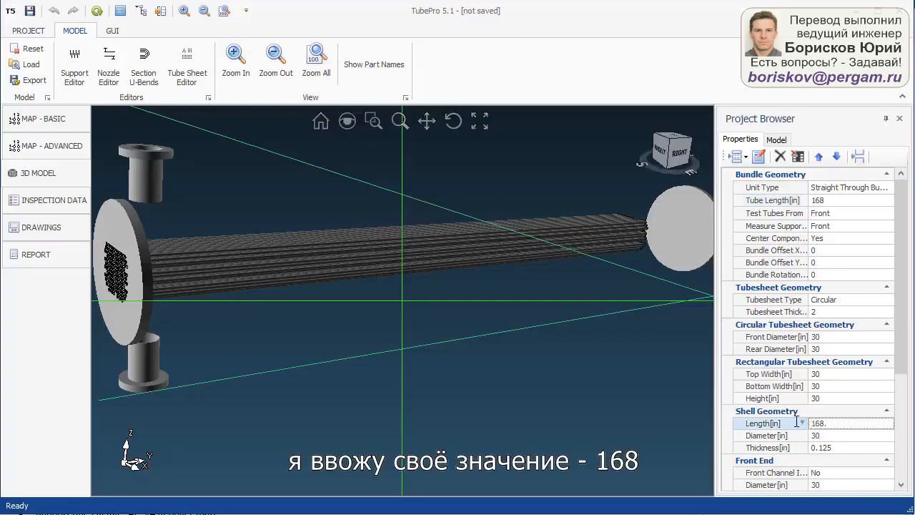
key(Return)
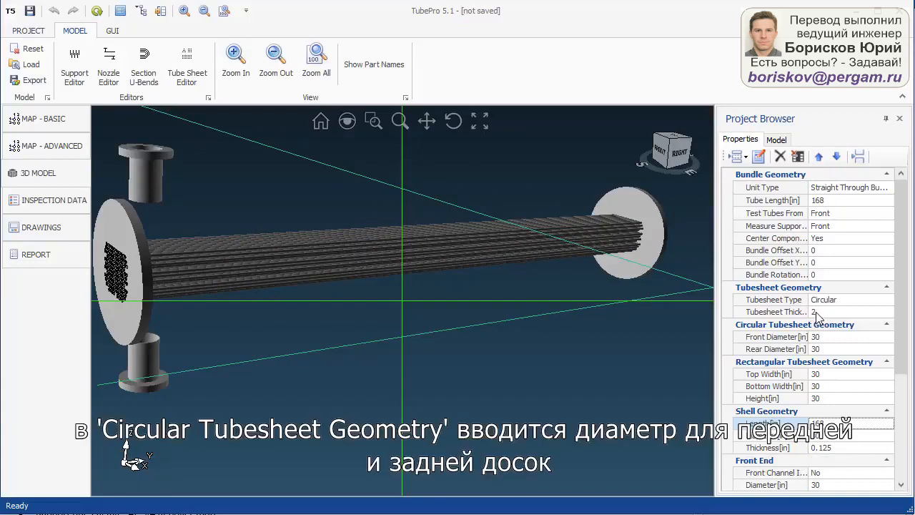
Set both the front and rear diameters of the circular tubesheets to 18 in.
click(827, 338)
text(18)
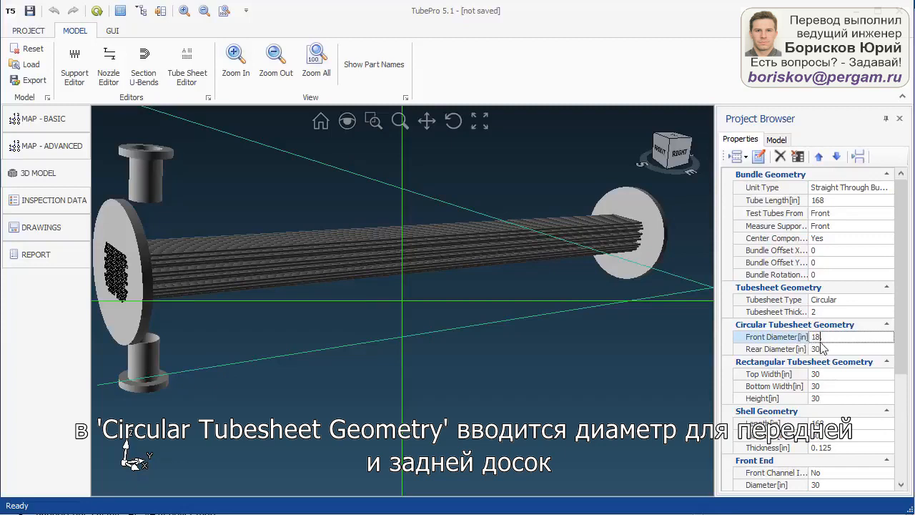
key(Return)
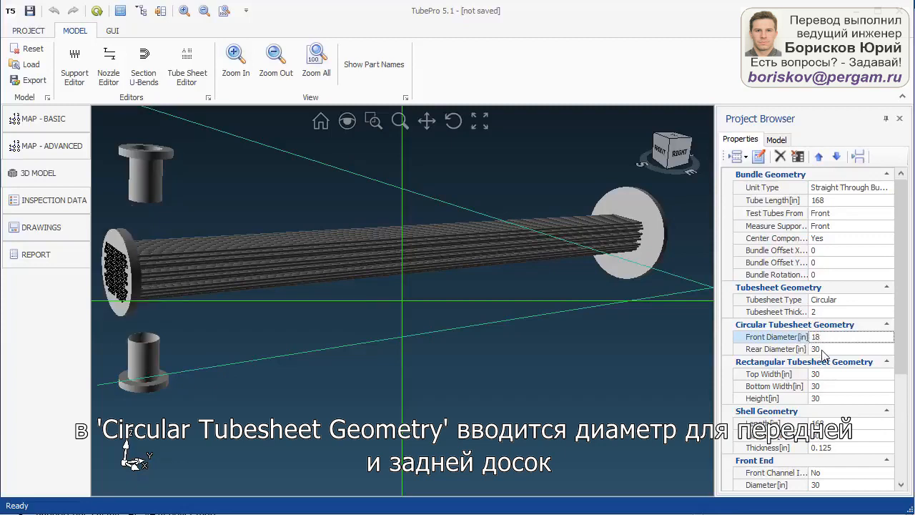
click(822, 350)
text(18)
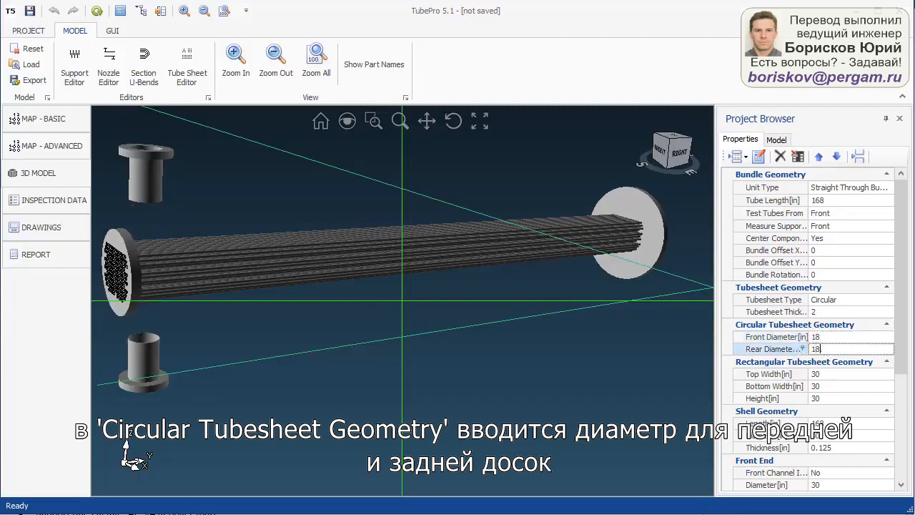
key(Return)
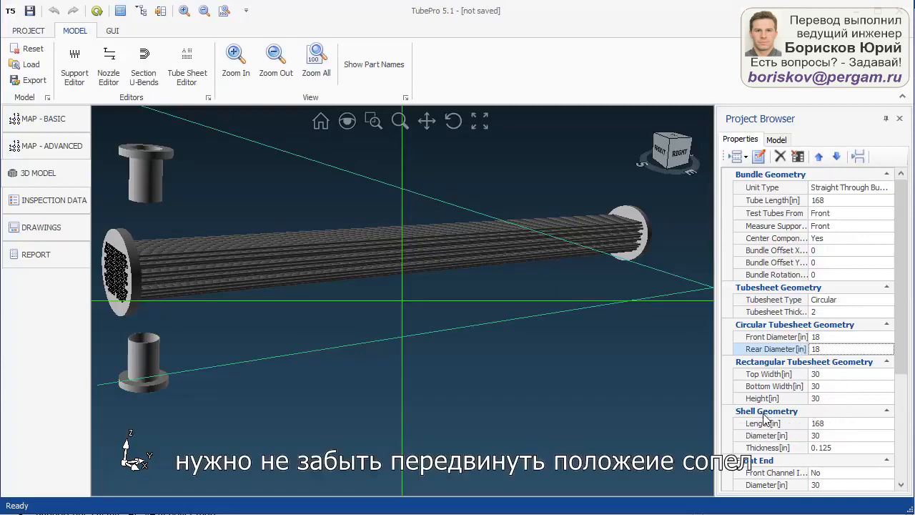
Set the shell diameter to 18 in to match the tubesheets and reposition the nozzles.
click(821, 437)
double_click(816, 435)
text(18)
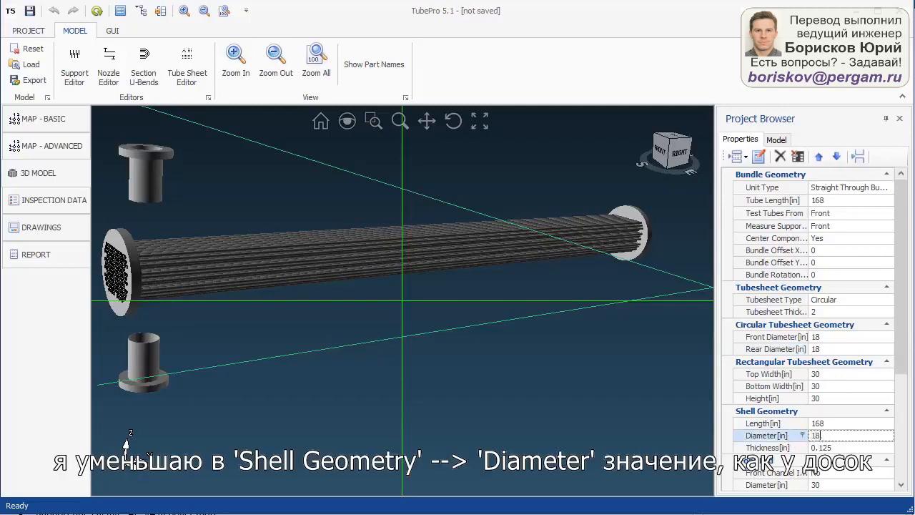
key(Return)
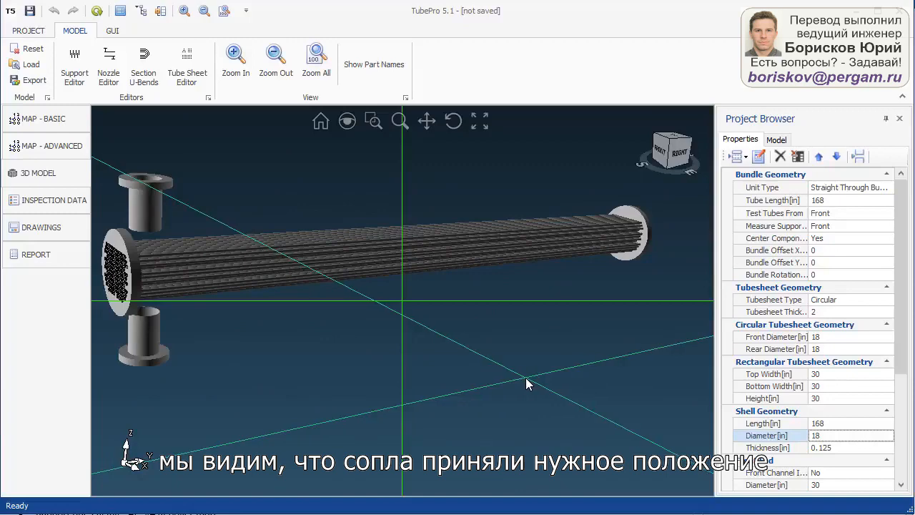
middle_drag(369, 308, 390, 316)
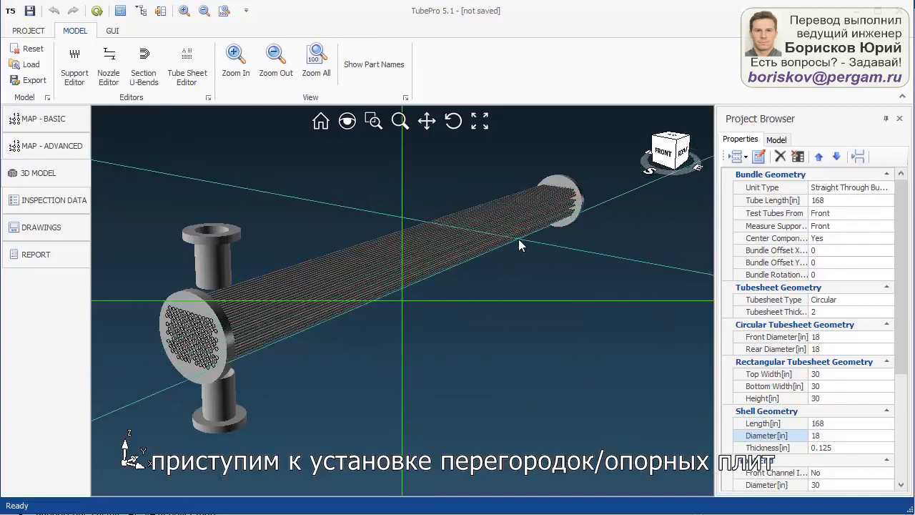
Open the Support Editor, fit its window below the model and add a support group.
click(80, 60)
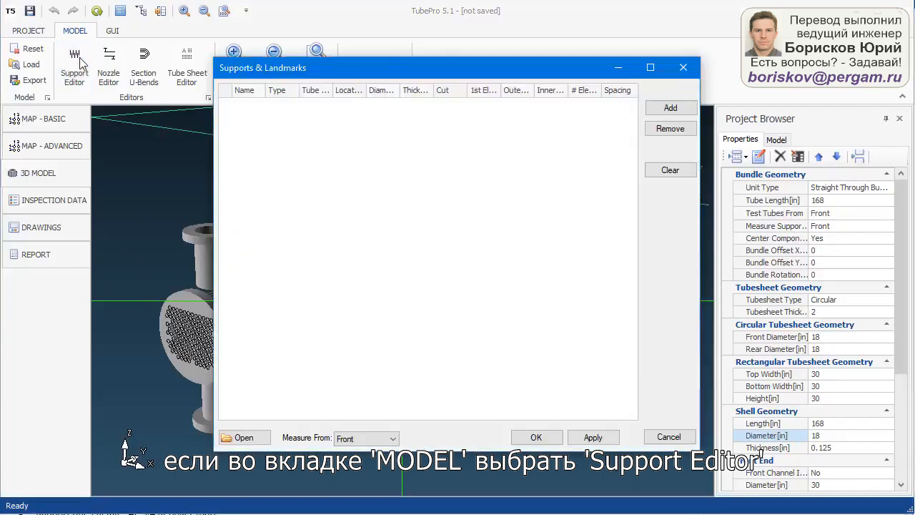
drag(419, 58, 567, 309)
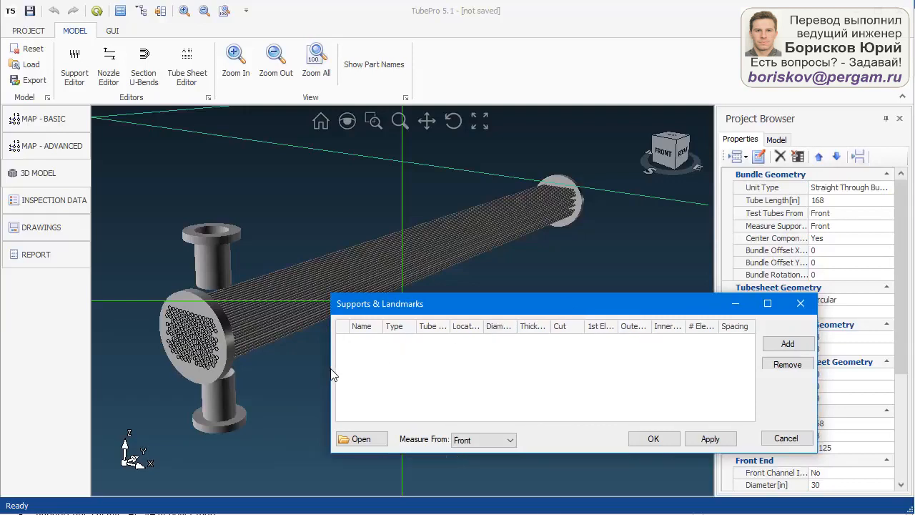
drag(333, 372, 224, 374)
drag(462, 311, 510, 332)
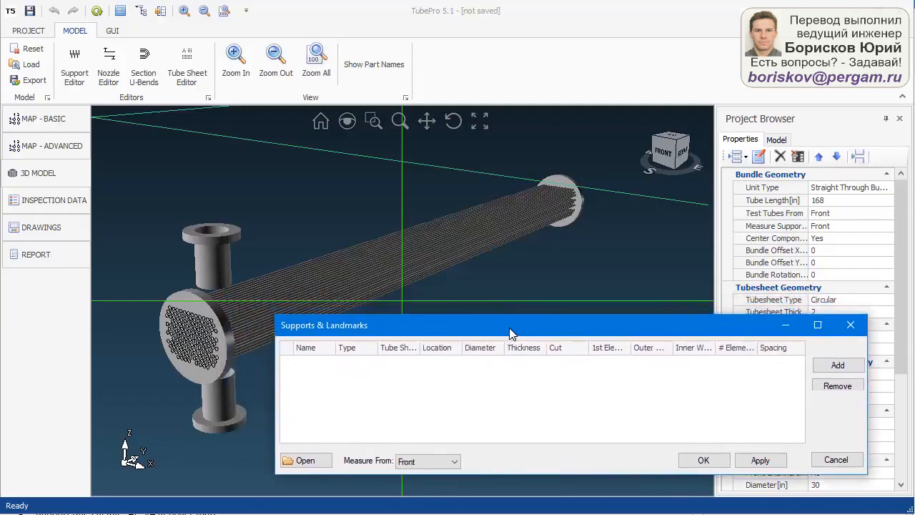
click(838, 366)
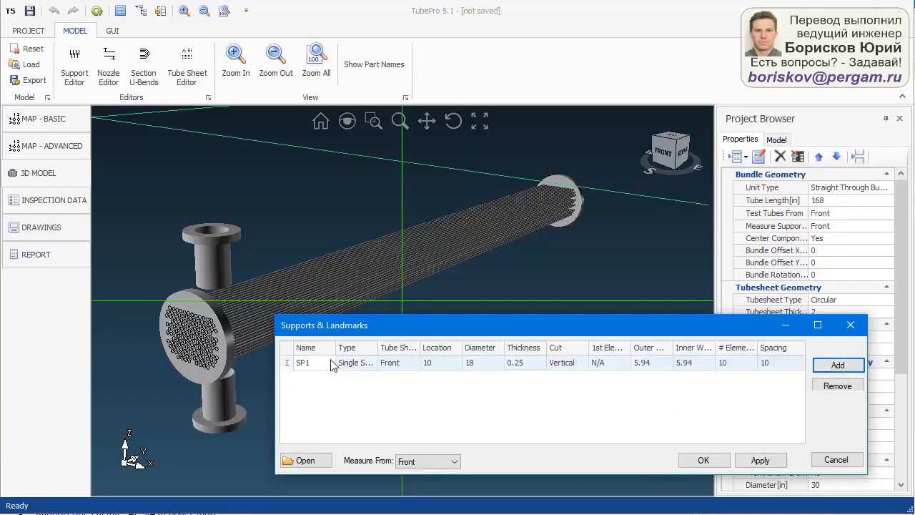
Set the support group's type to Full Support and apply it to the model.
click(366, 366)
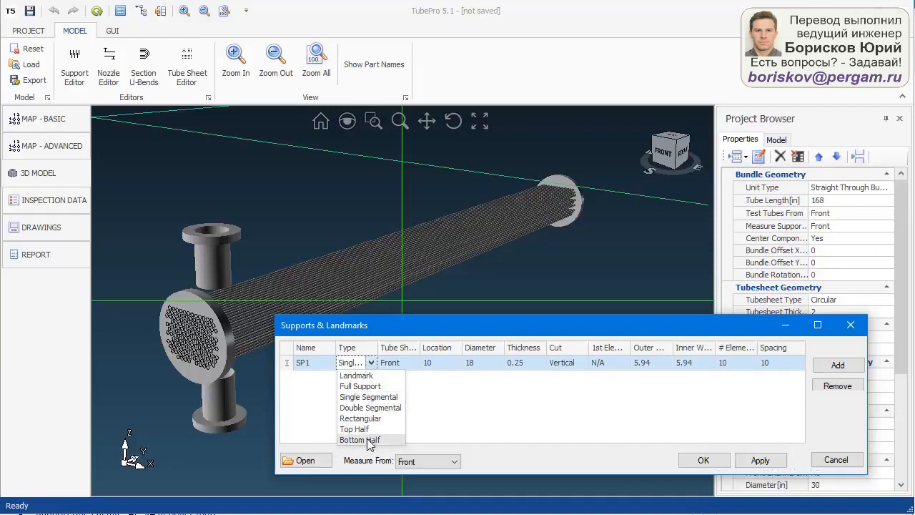
click(376, 390)
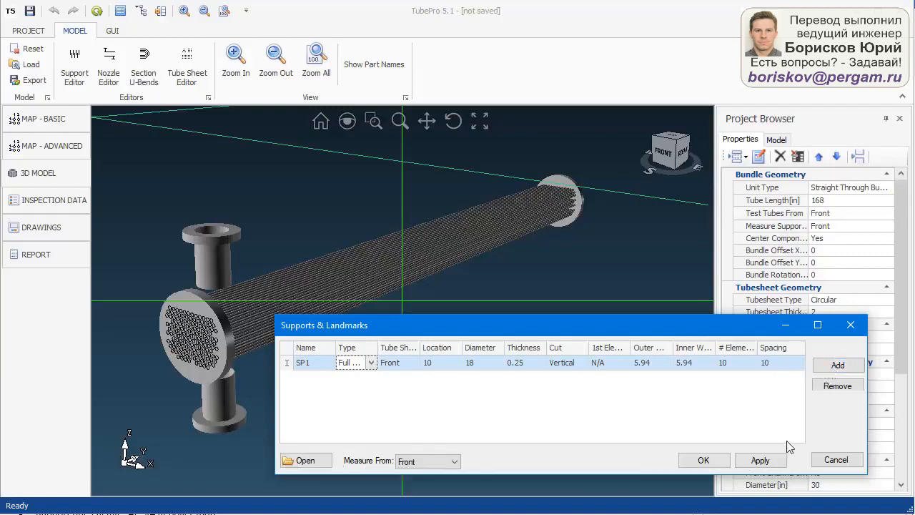
click(775, 462)
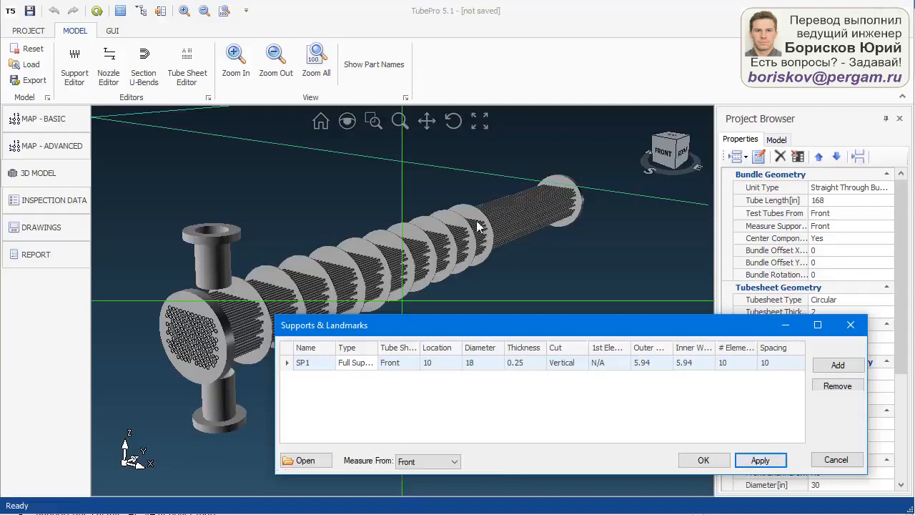
Change the support group's type to Single Segmental and set its location to 18 in from the front.
click(369, 365)
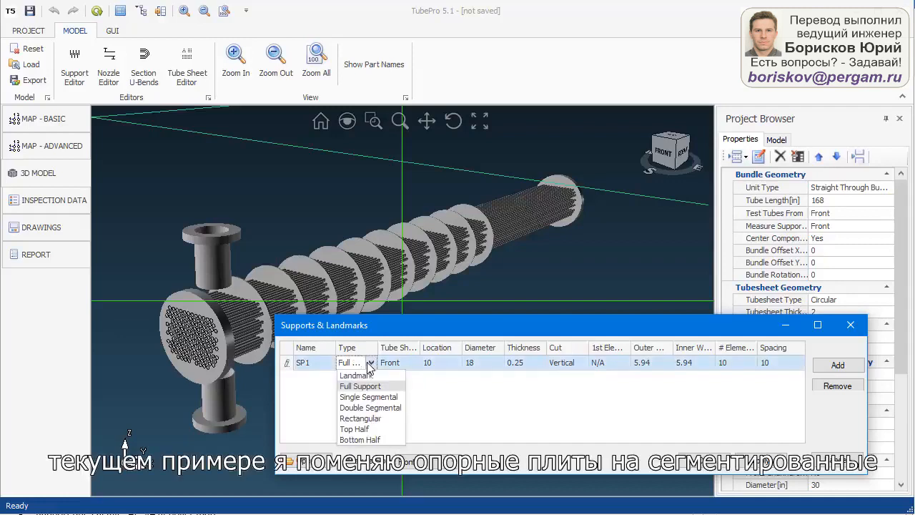
click(369, 397)
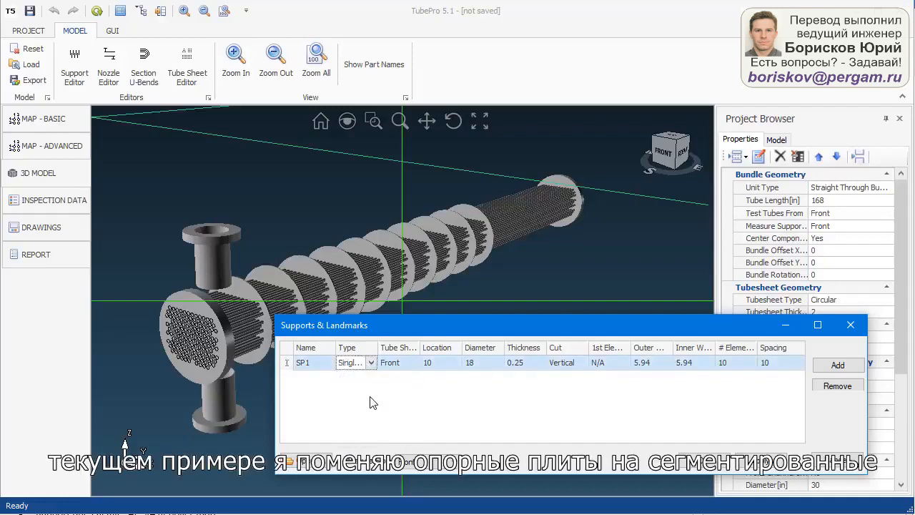
click(442, 364)
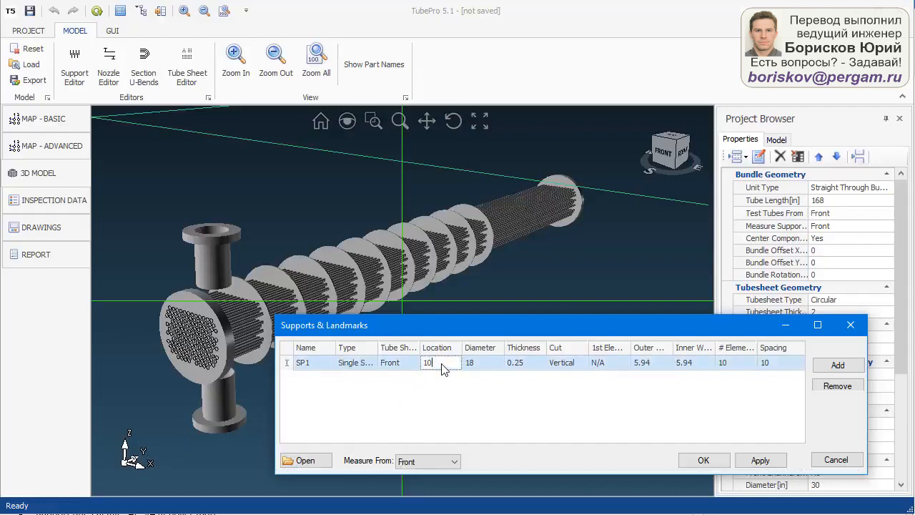
drag(434, 363, 407, 363)
text(18)
Give the segmental support group 11 elements with a spacing of 12 in, and apply the changes.
click(740, 363)
drag(740, 363, 691, 364)
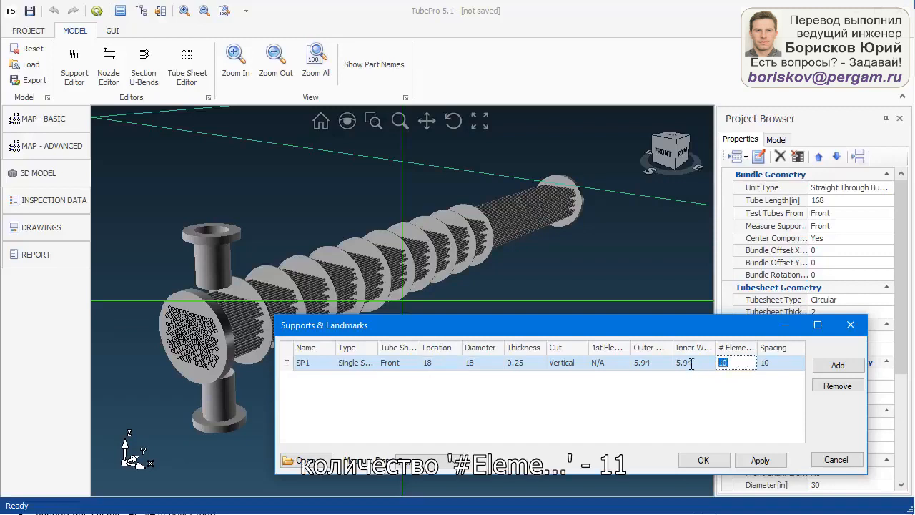
text(11)
click(778, 362)
text(12)
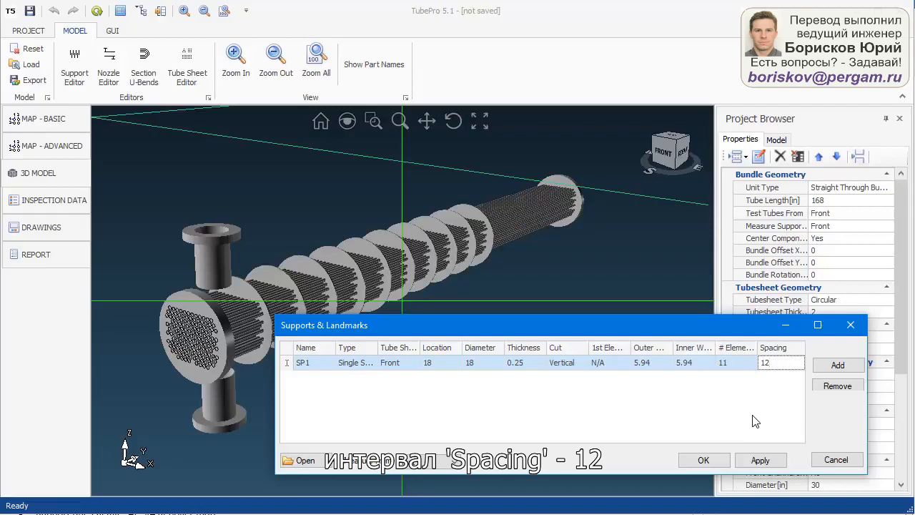
click(761, 459)
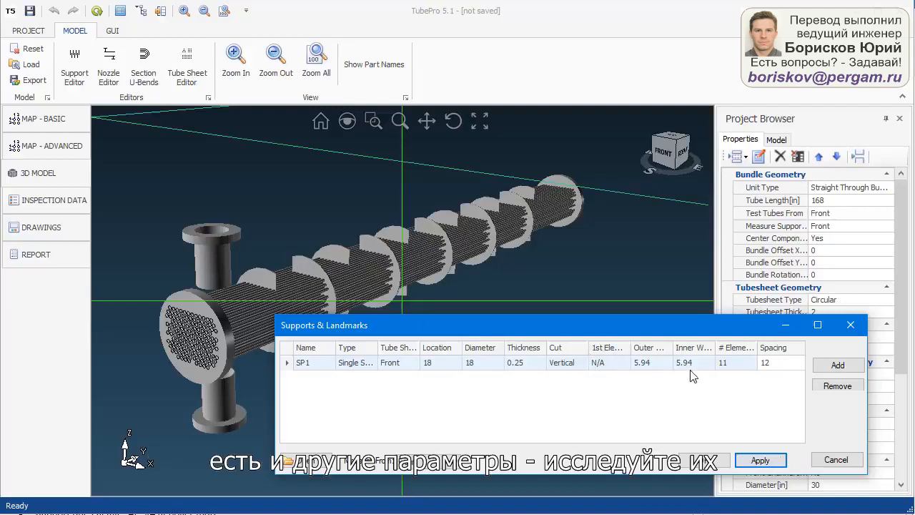
Set the segmental supports' outer width to 9 and apply it to the model.
click(651, 364)
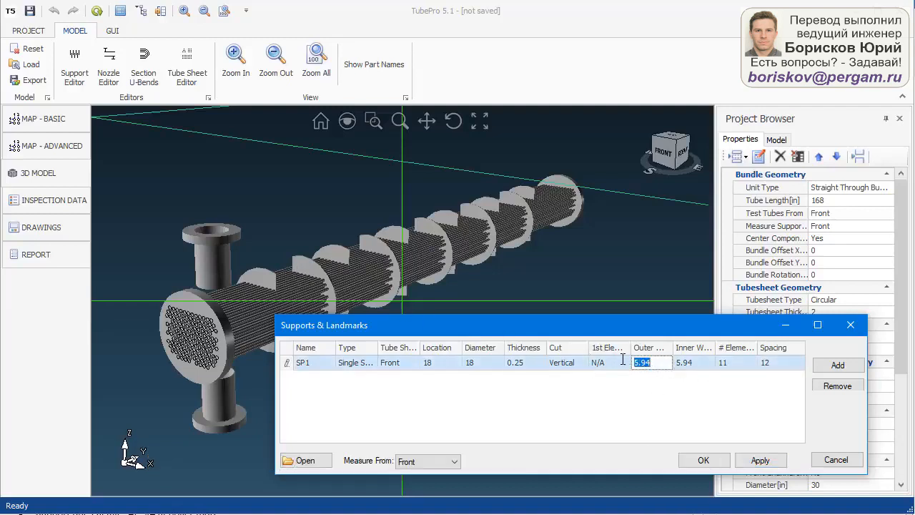
text(9)
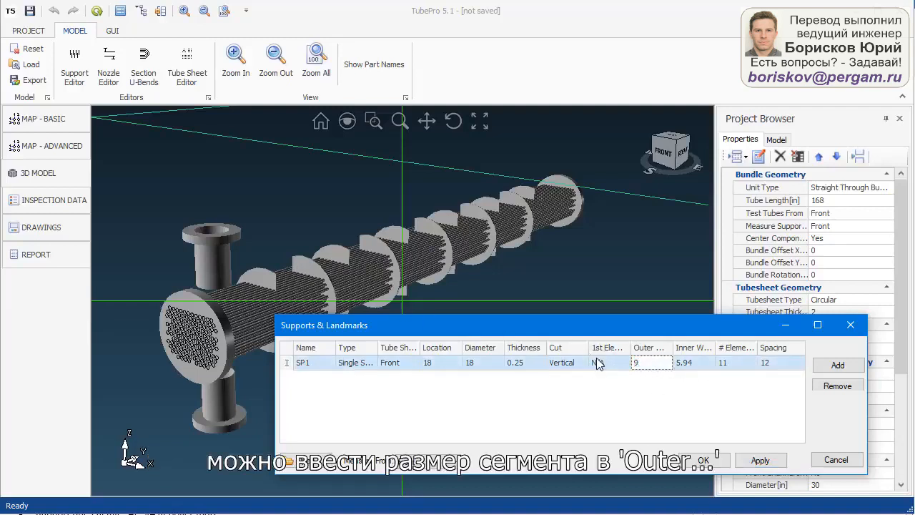
click(761, 461)
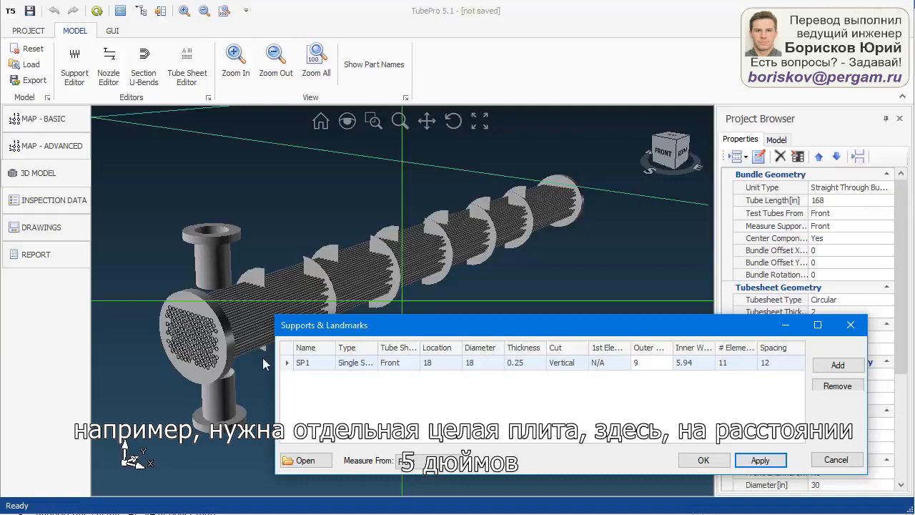
Add a second support group of type Full Support at location 5 in with 1 element, and apply it.
click(838, 365)
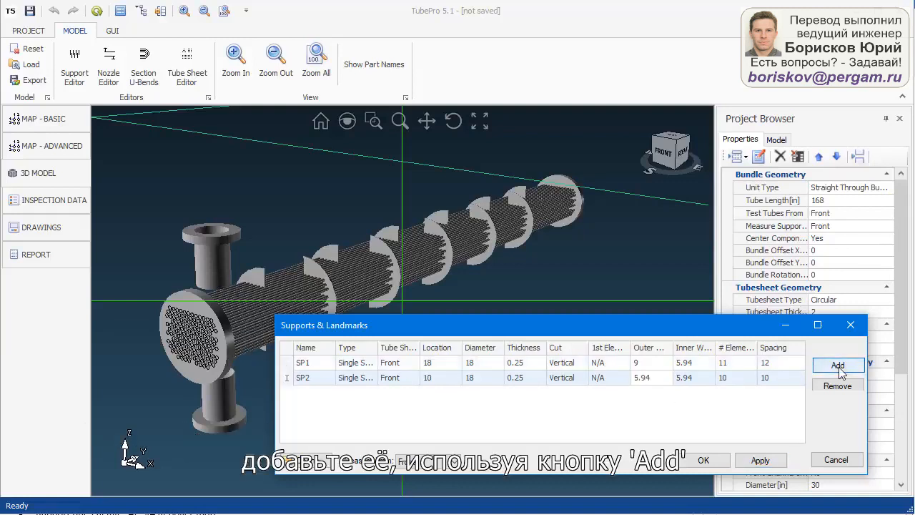
click(373, 379)
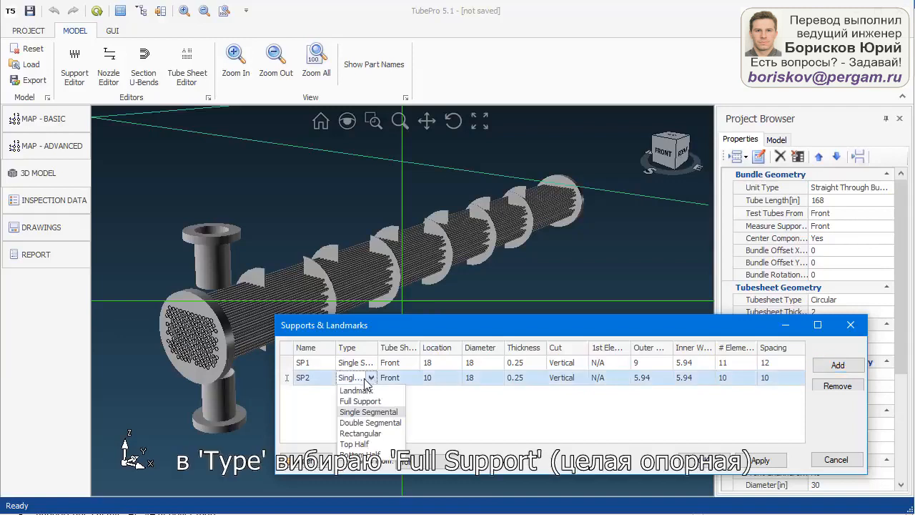
click(369, 401)
click(442, 379)
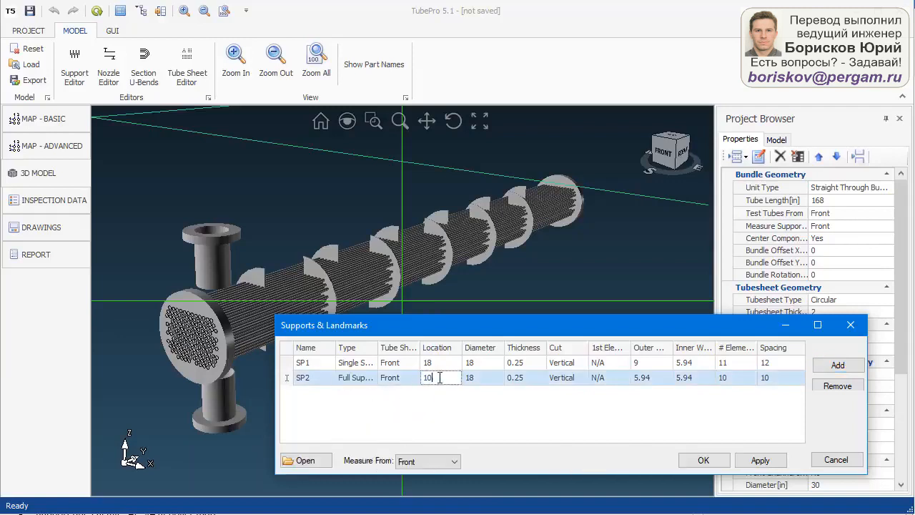
drag(441, 378, 404, 372)
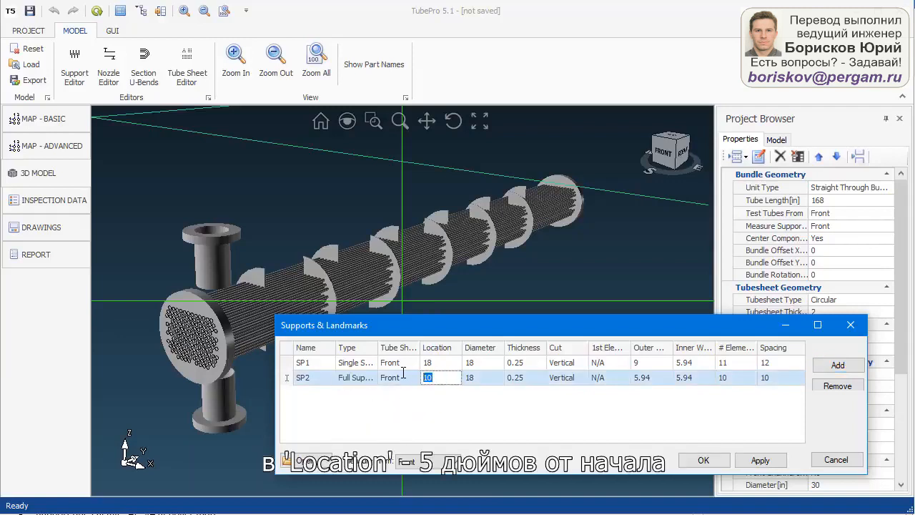
text(5)
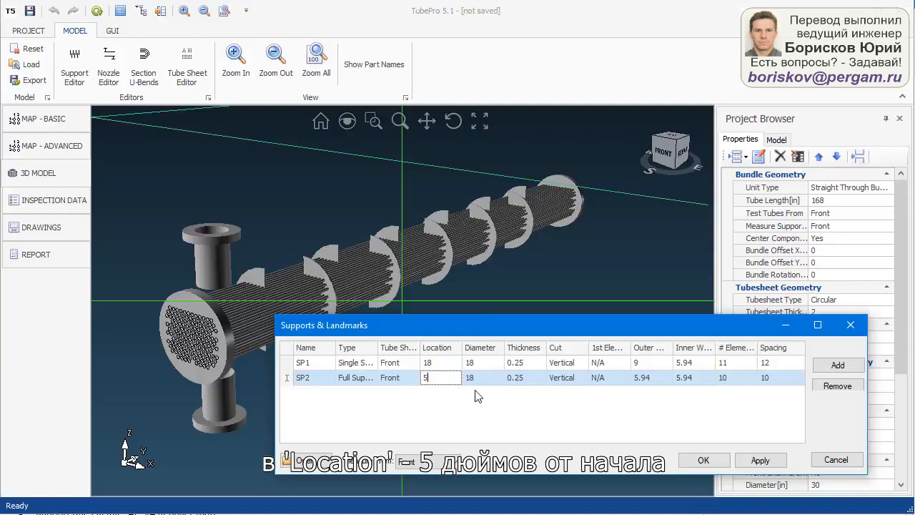
click(729, 378)
text(1)
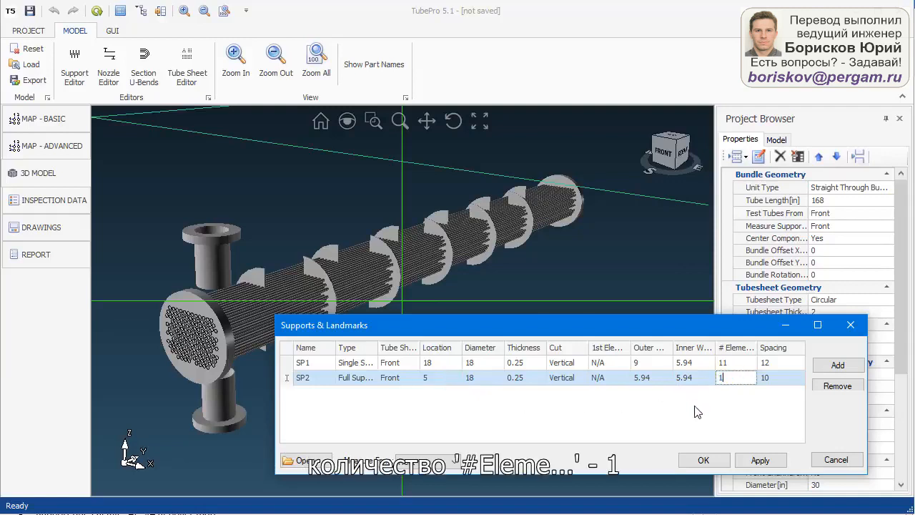
click(760, 460)
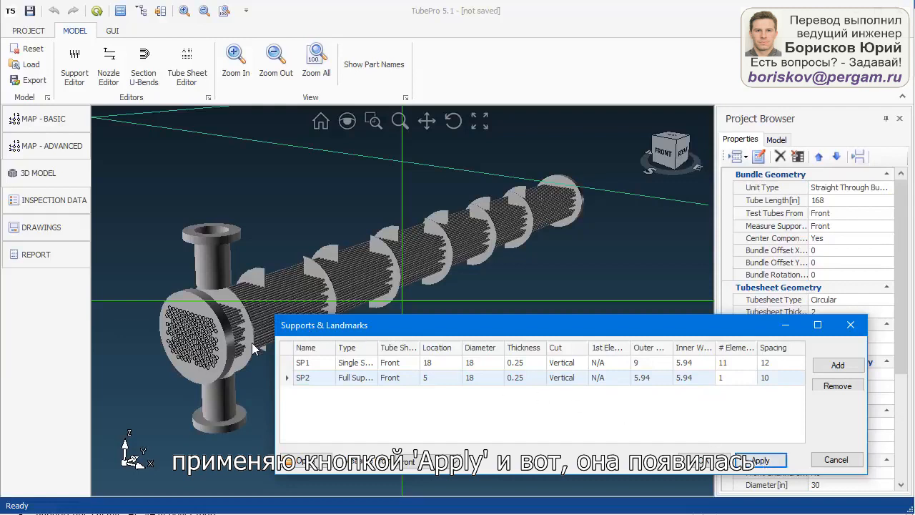
Remove the full support group at 5 in, then apply and accept the support table.
click(835, 389)
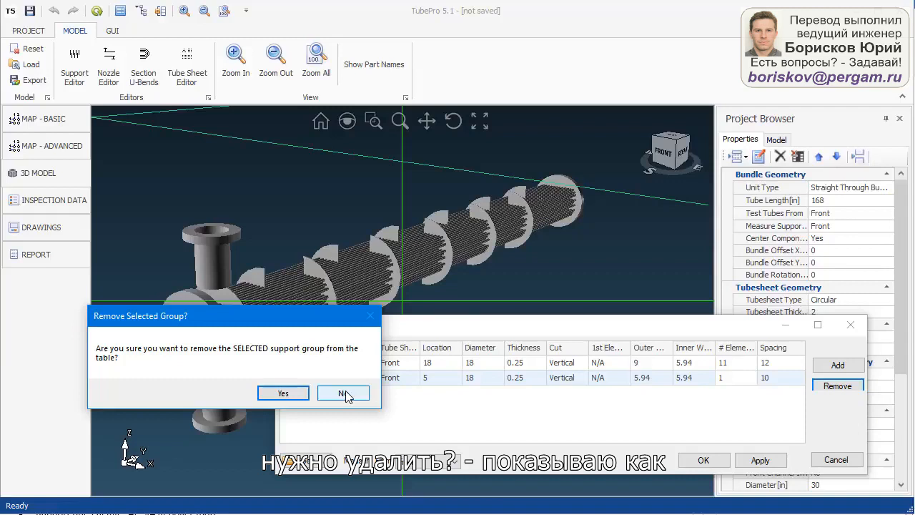
click(284, 394)
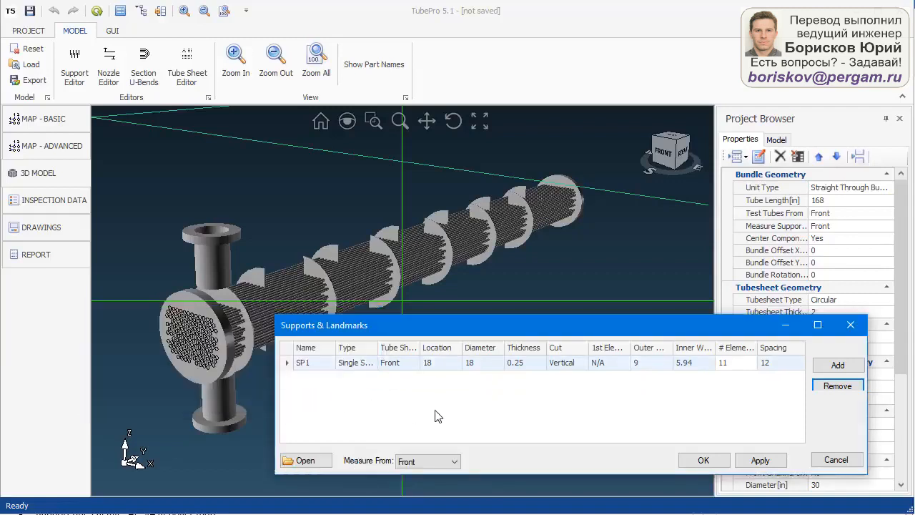
click(762, 461)
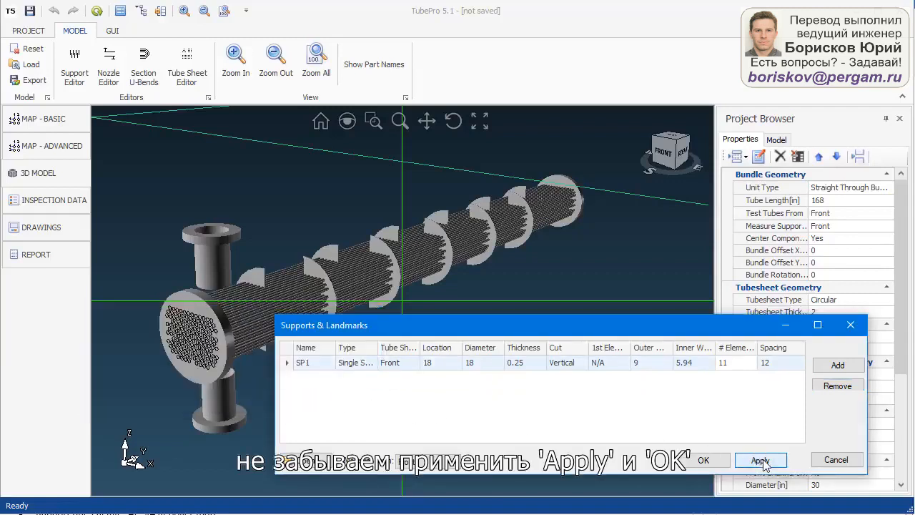
click(703, 460)
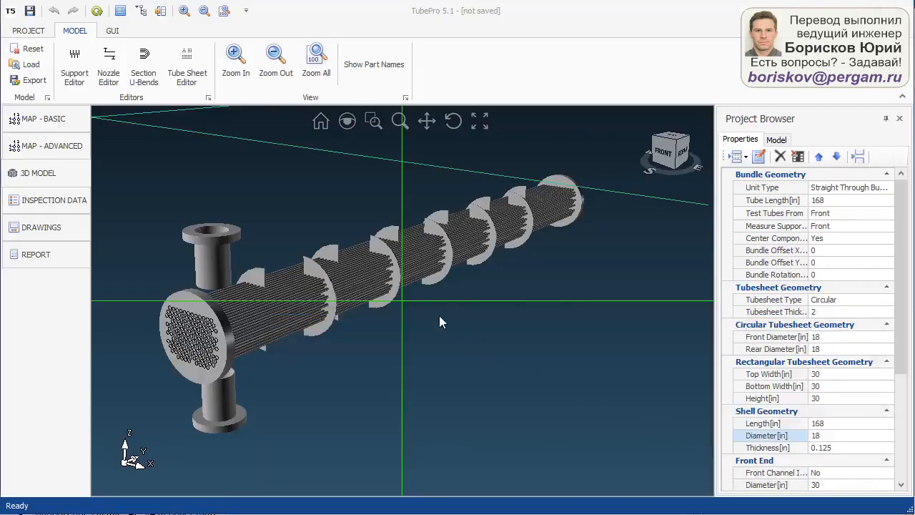
Examine the bundle with its segmental supports from the front, the right side and several angled directions.
middle_drag(439, 316, 483, 324)
middle_drag(460, 337, 433, 321)
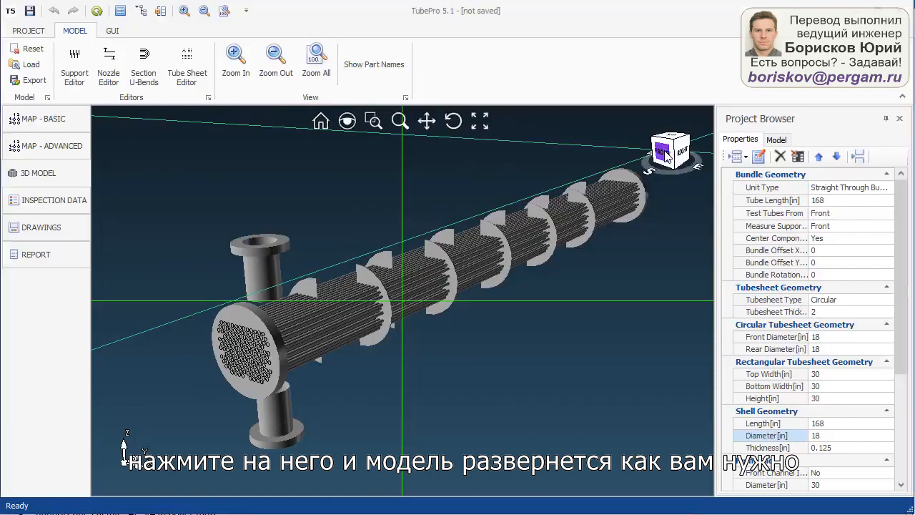
click(665, 155)
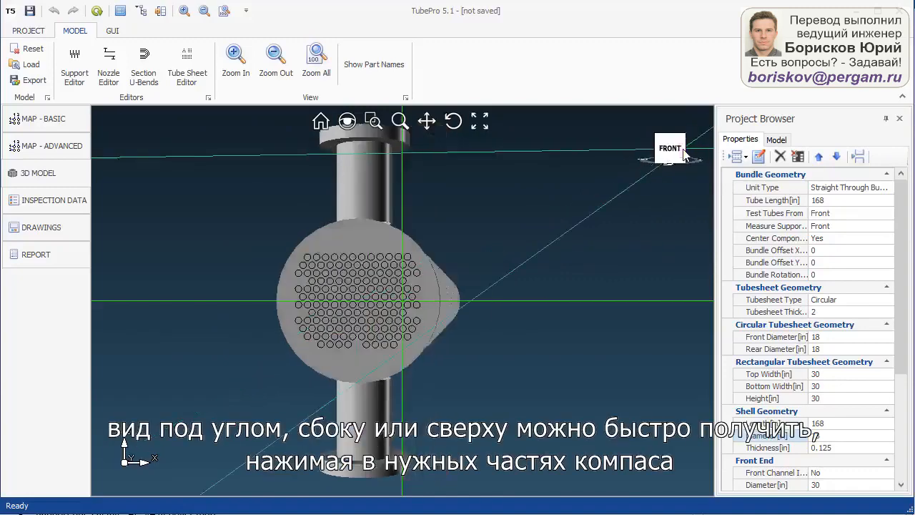
click(683, 150)
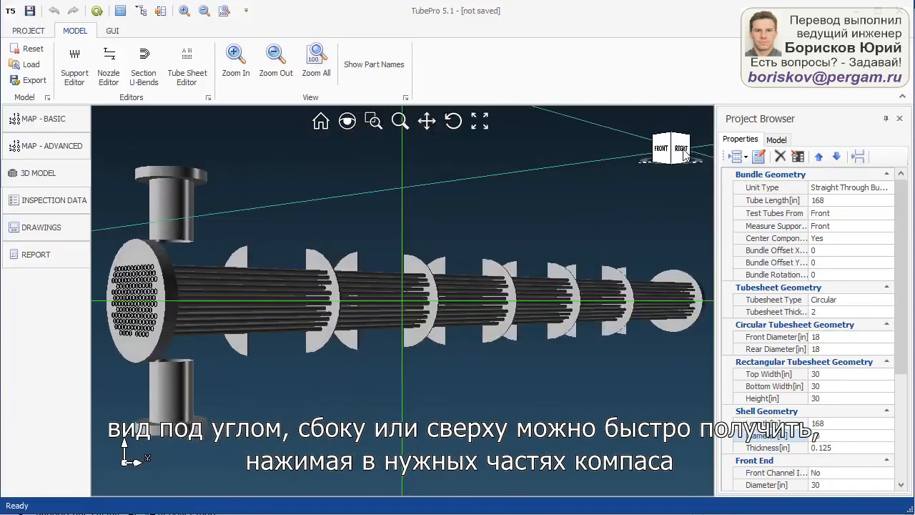
click(683, 152)
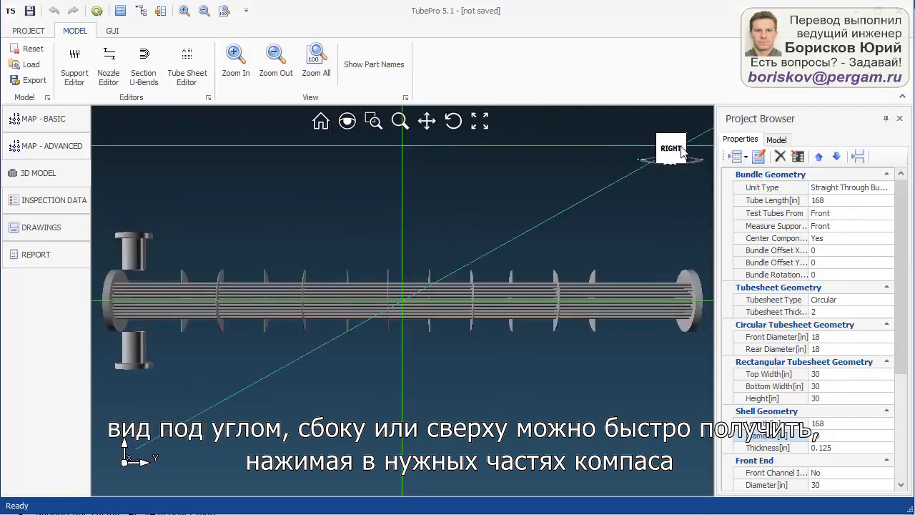
click(673, 136)
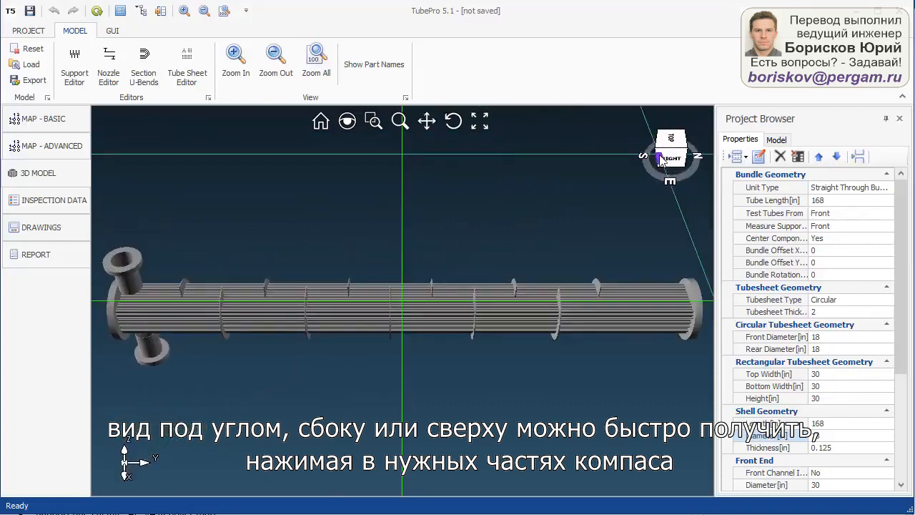
click(659, 159)
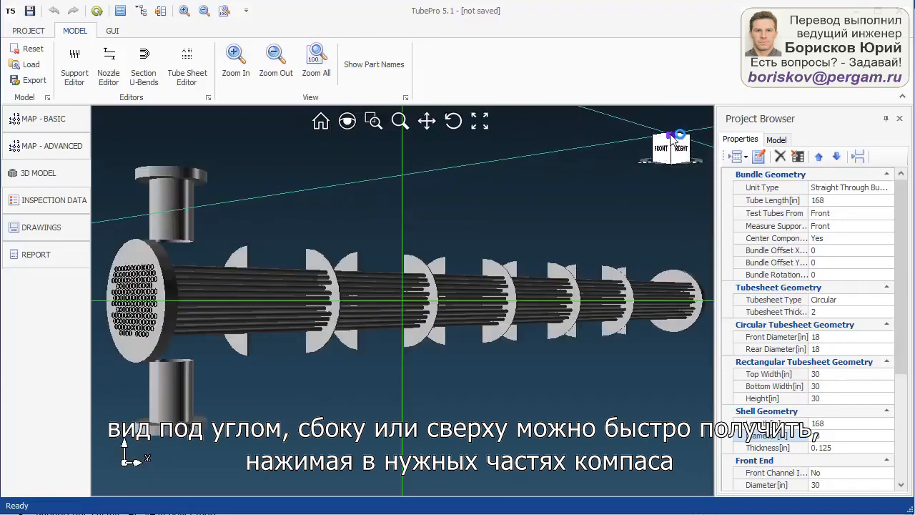
click(673, 137)
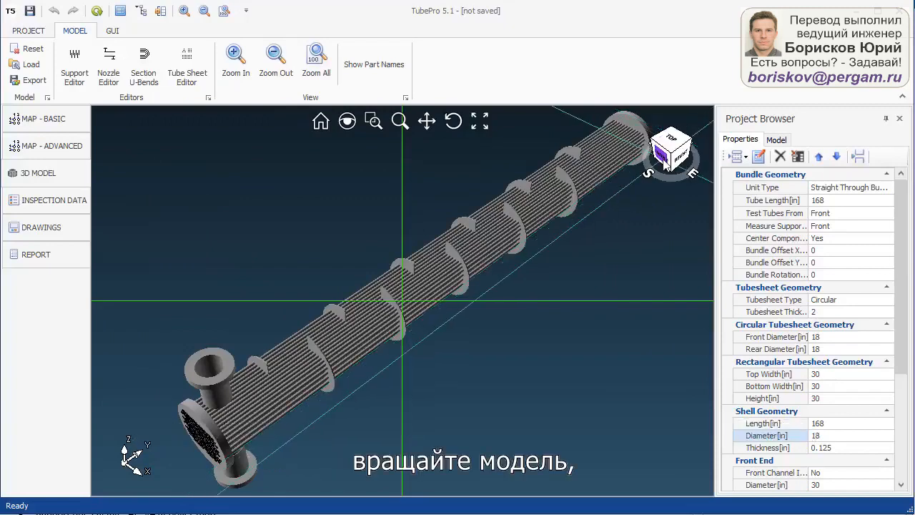
click(670, 158)
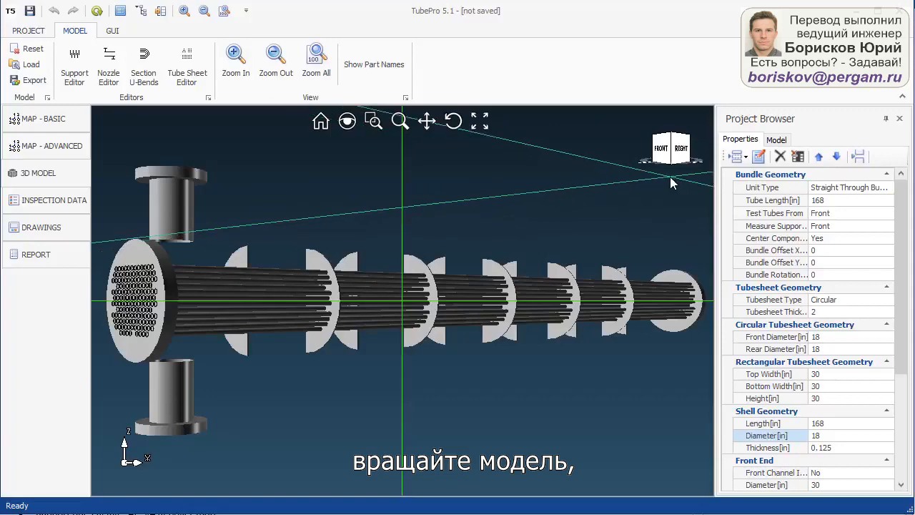
Orbit the bundle with its supports through several angled directions and look closely at the front tubesheet.
middle_drag(671, 177, 671, 176)
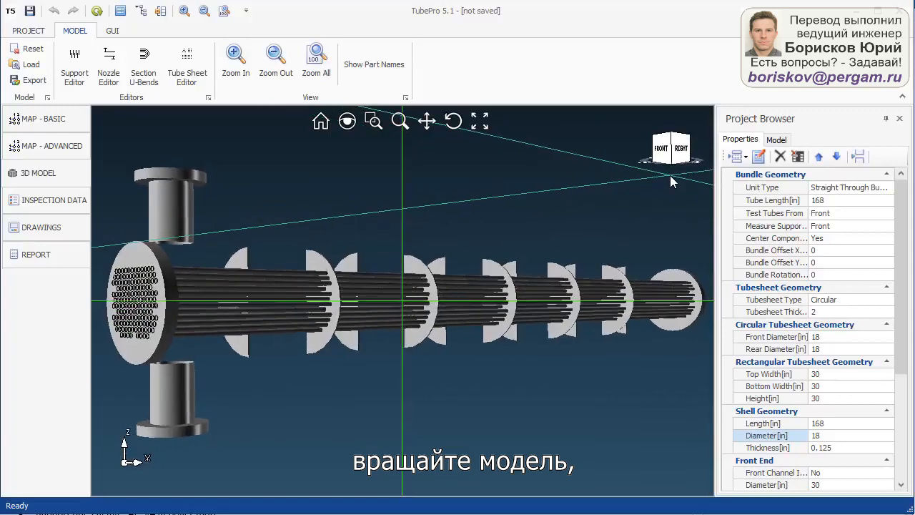
middle_drag(463, 292, 461, 319)
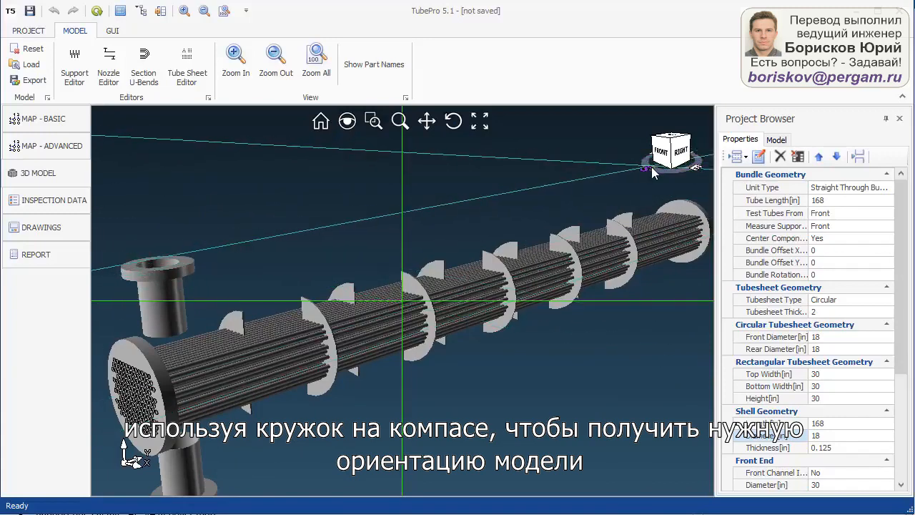
mouse_move(653, 168)
mouse_down()
mouse_move(676, 171)
mouse_move(657, 171)
mouse_up()
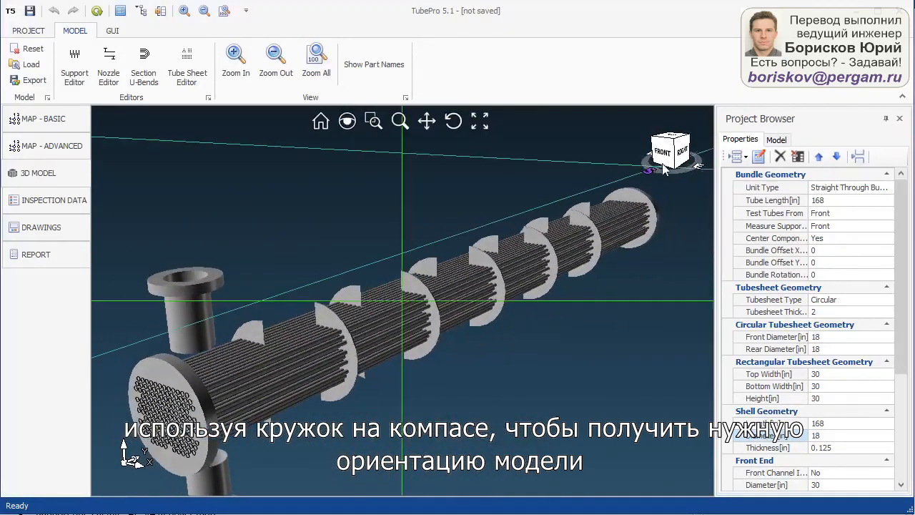
click(673, 154)
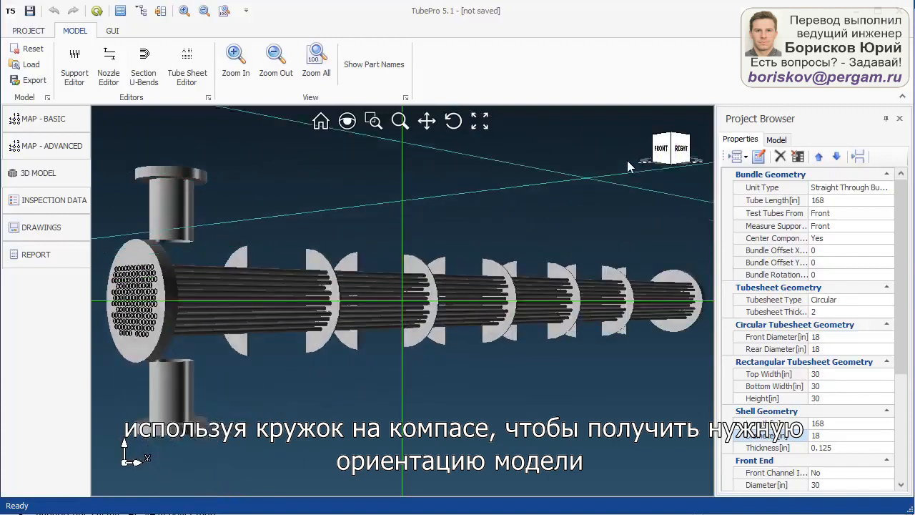
drag(652, 163, 659, 166)
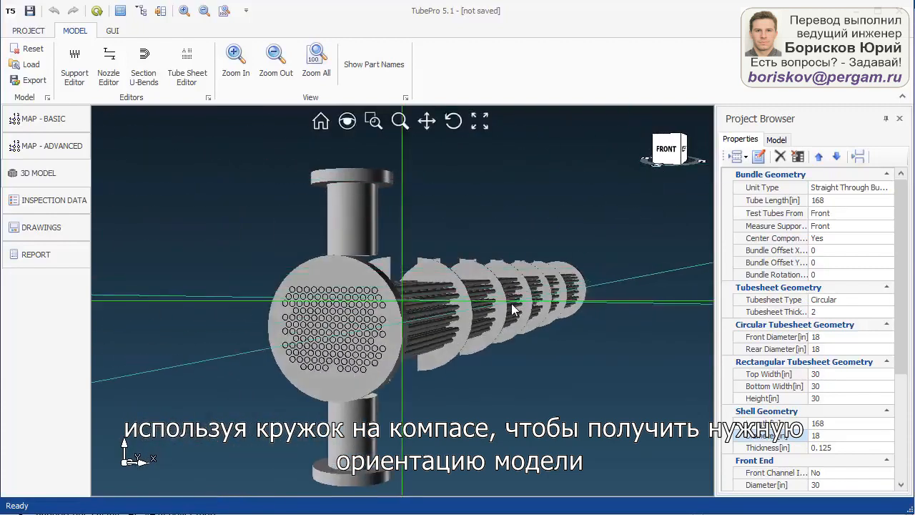
scroll(513, 309, up, 5)
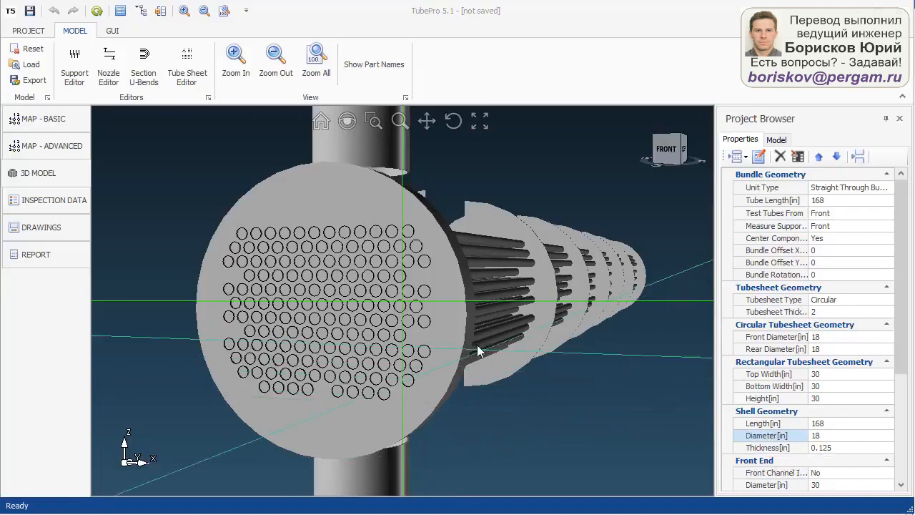
Review the columns of the nozzle table and the section U-bend settings, leaving both without changes.
click(109, 65)
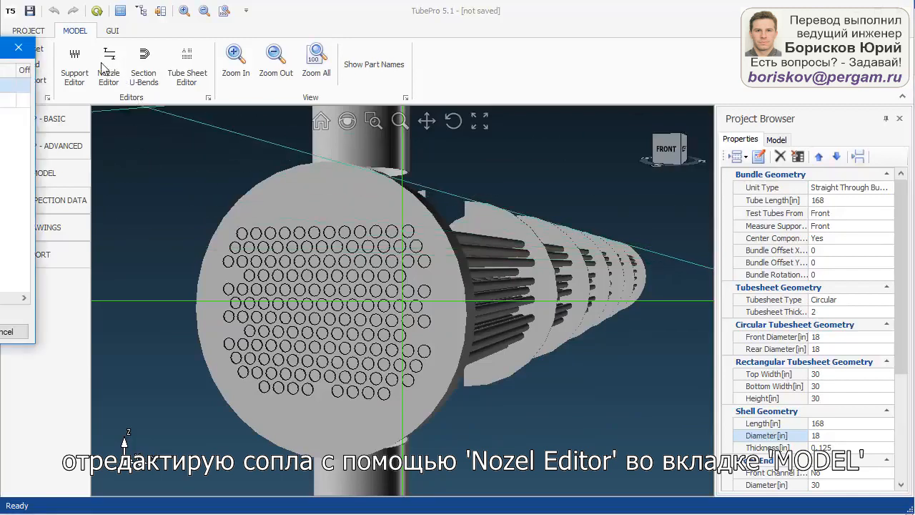
click(19, 47)
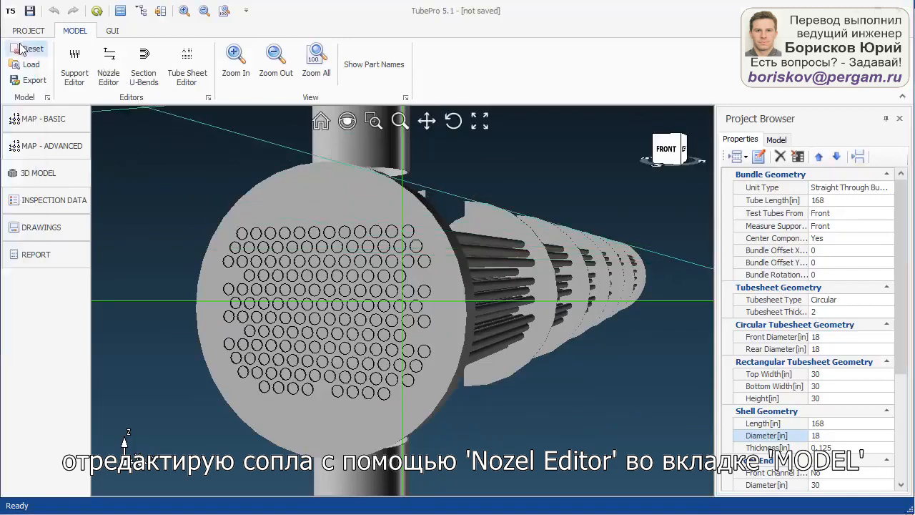
click(112, 67)
drag(18, 65, 465, 118)
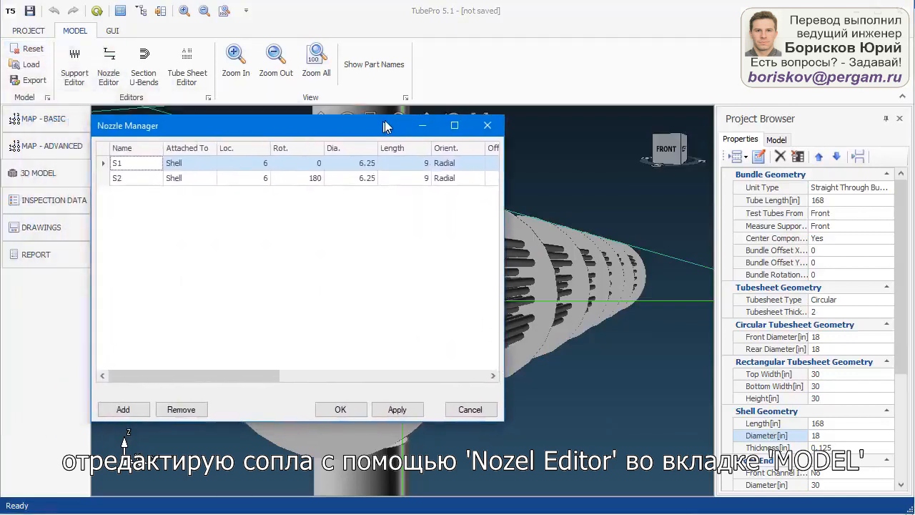
drag(387, 122, 460, 128)
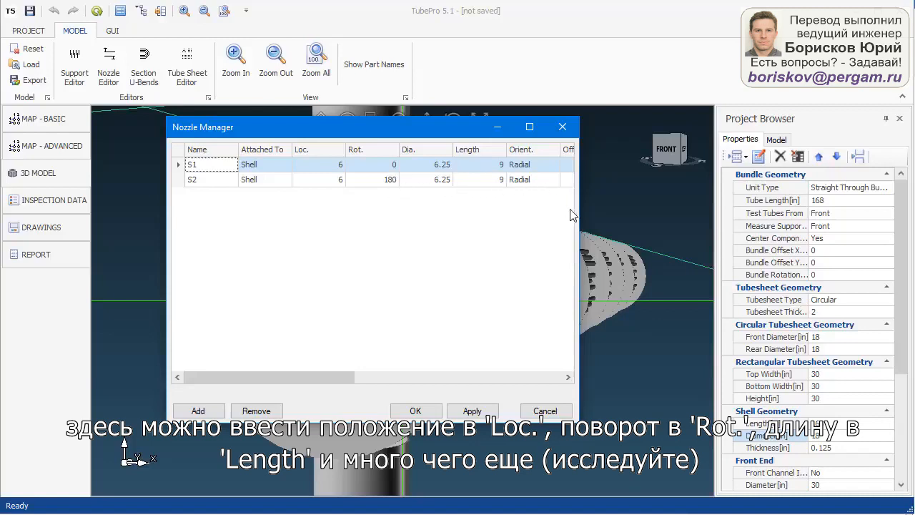
drag(579, 220, 789, 227)
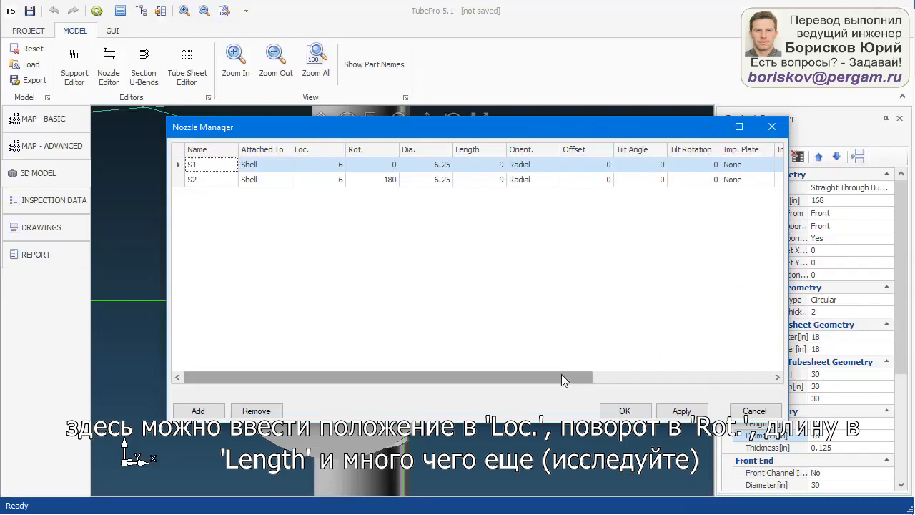
drag(561, 375, 443, 383)
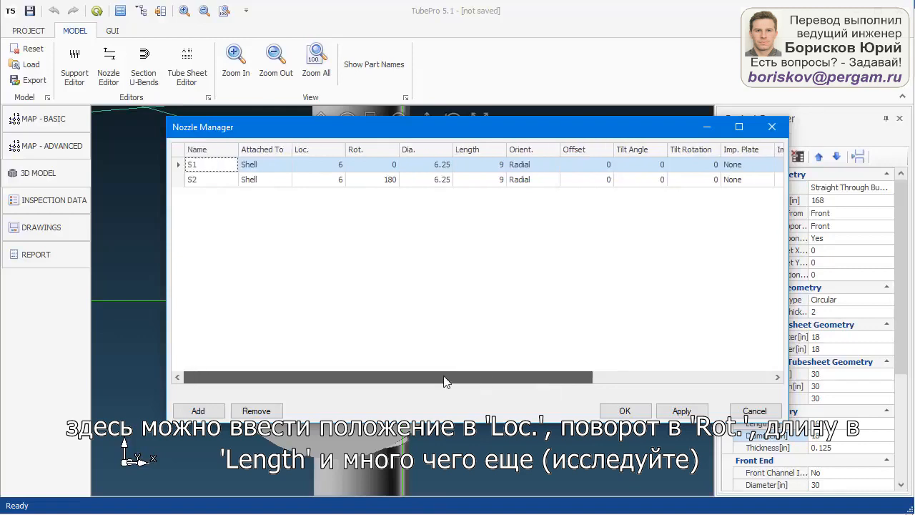
click(757, 415)
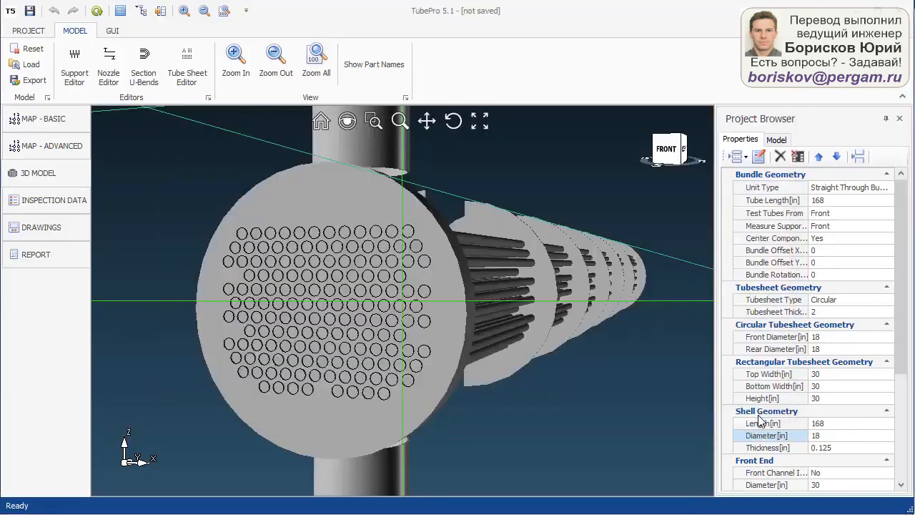
click(142, 73)
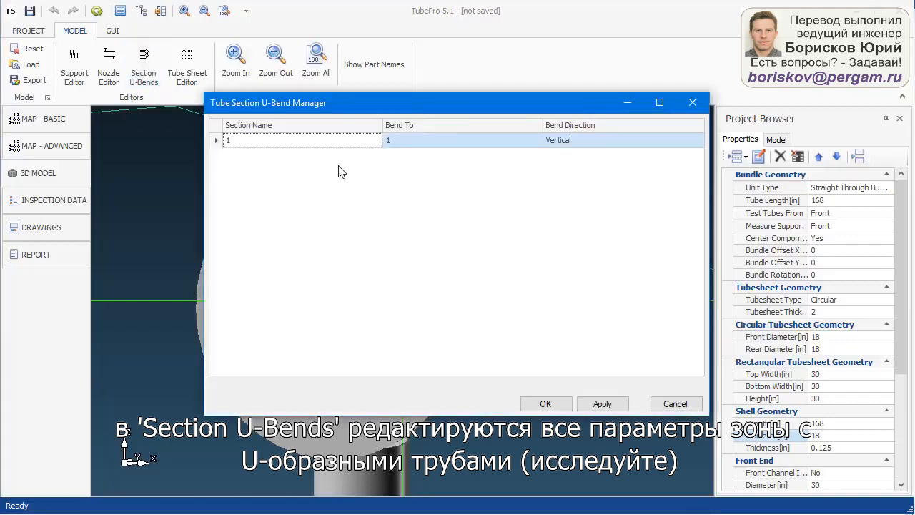
click(674, 403)
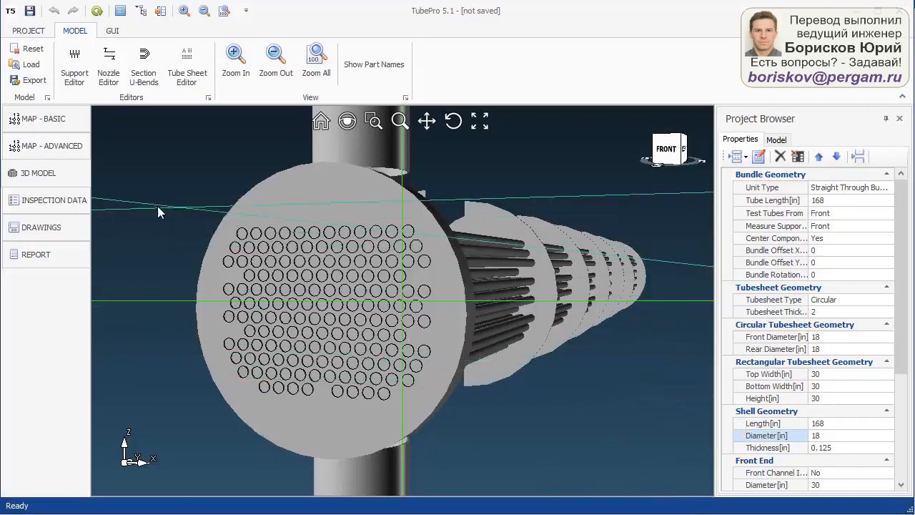
Import the inspection data from E1234.mdb in Eddyfi Magnifi MDB format, replacing the existing data.
click(51, 206)
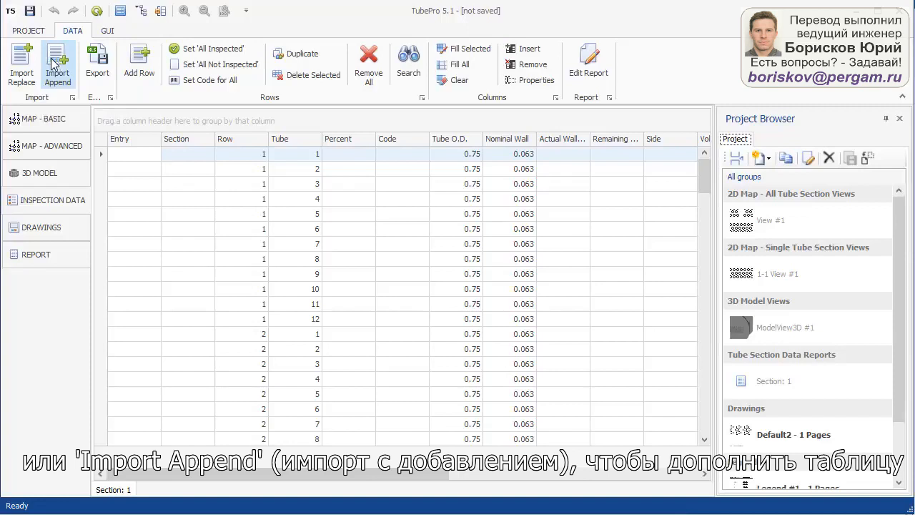
click(22, 64)
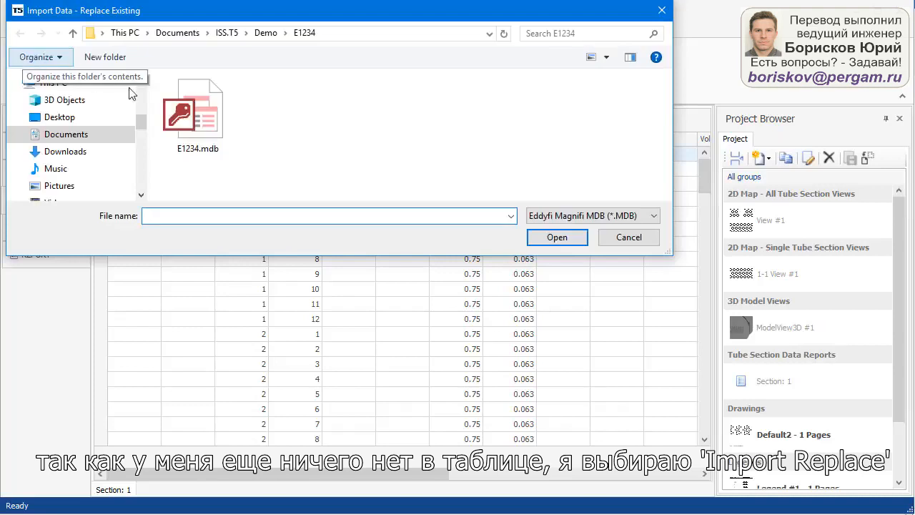
click(209, 122)
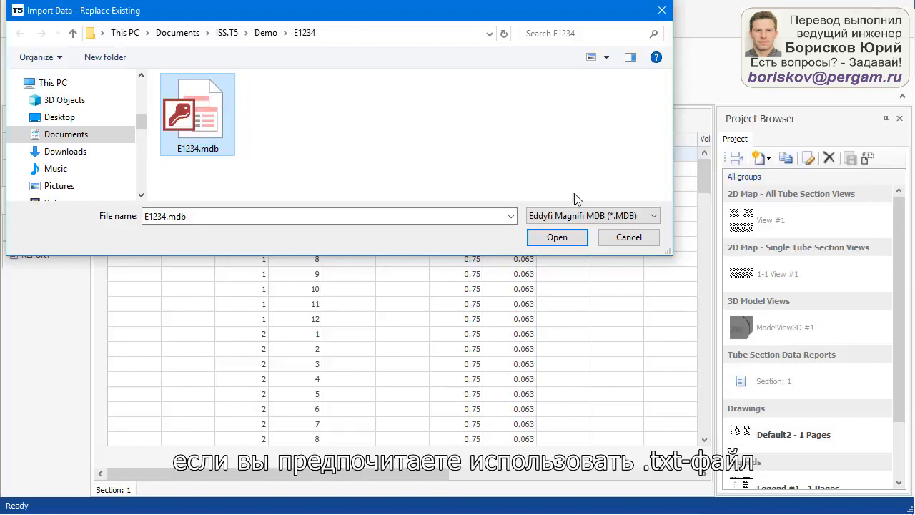
click(632, 221)
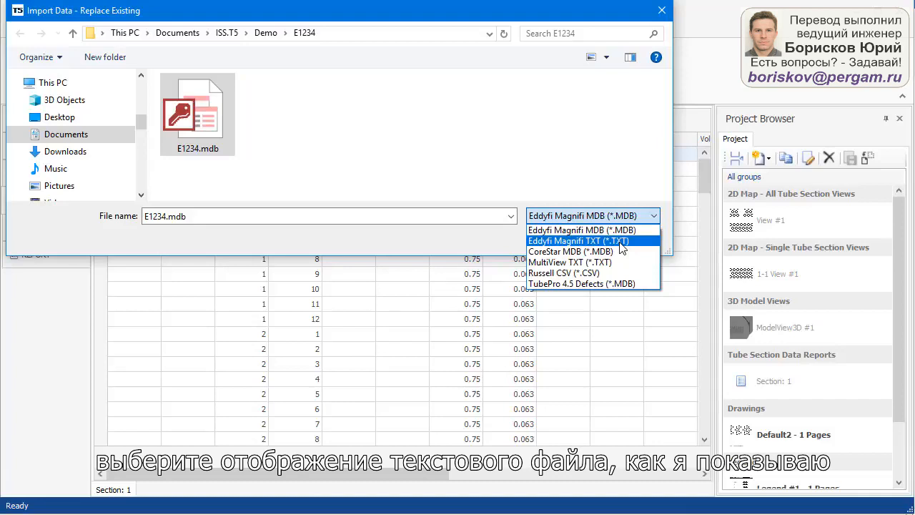
click(581, 229)
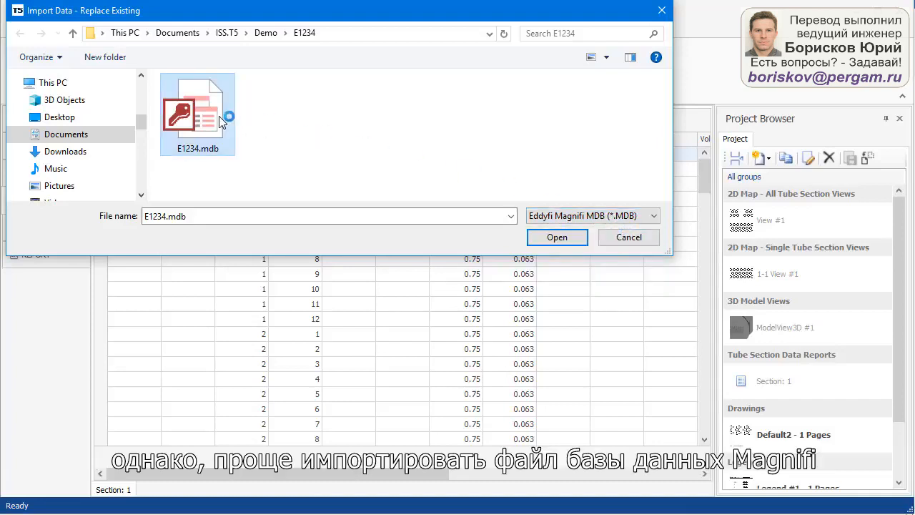
click(555, 238)
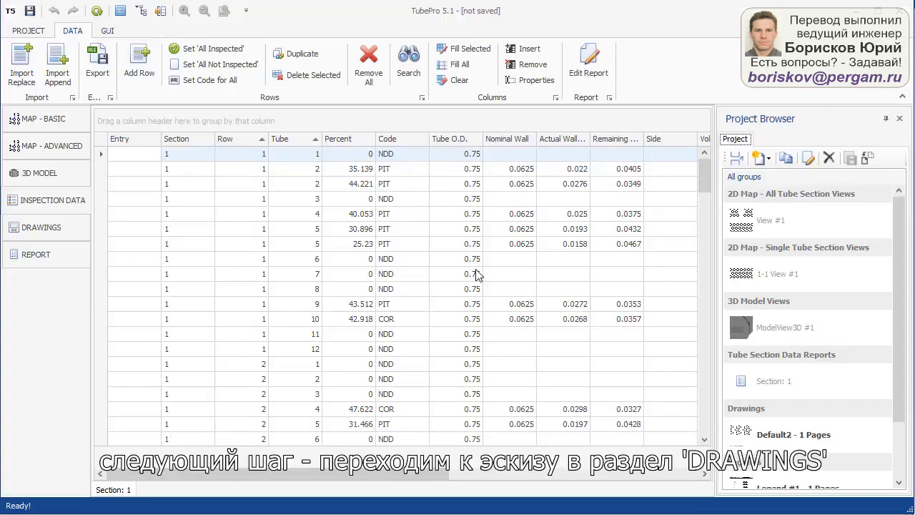
Refresh the project's drawing and delete the template's tube map from the page.
click(60, 231)
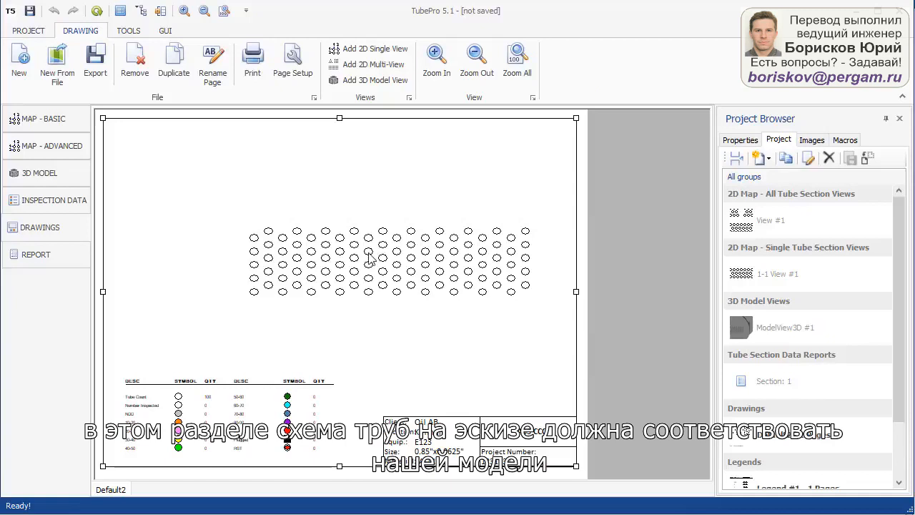
click(98, 12)
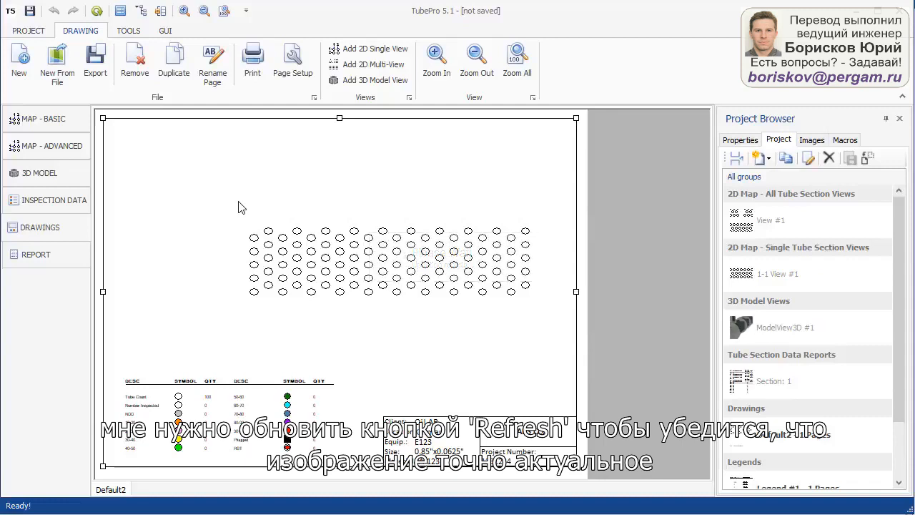
click(359, 267)
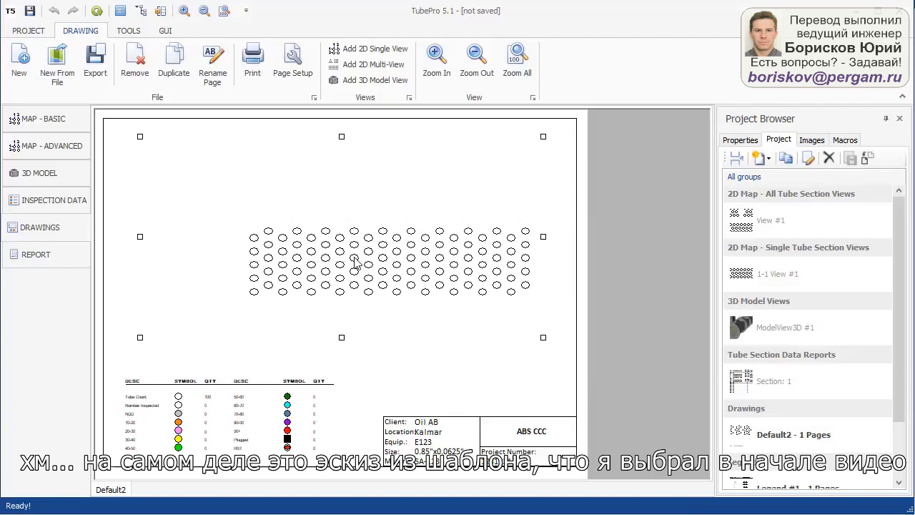
key(Delete)
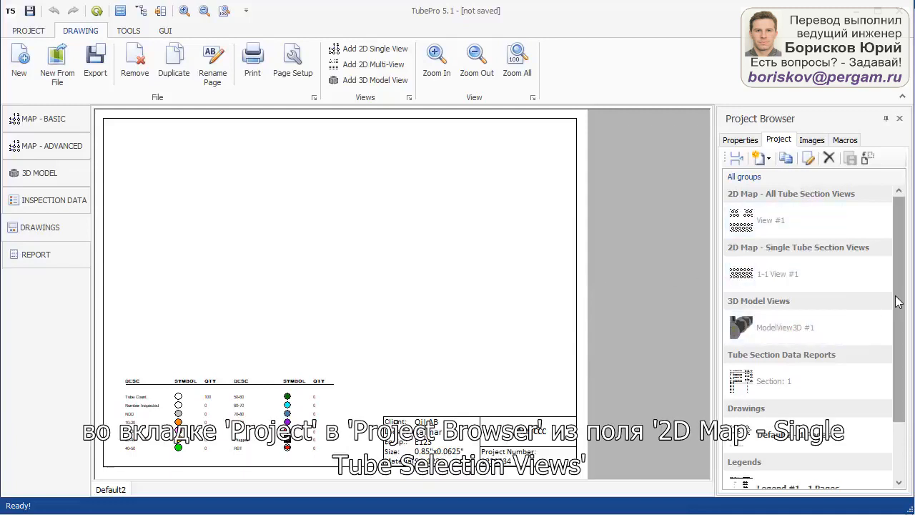
Place the single tube section view 1-1 View #1 on the drawing page.
mouse_move(899, 304)
mouse_down()
mouse_move(905, 368)
mouse_move(907, 288)
mouse_up()
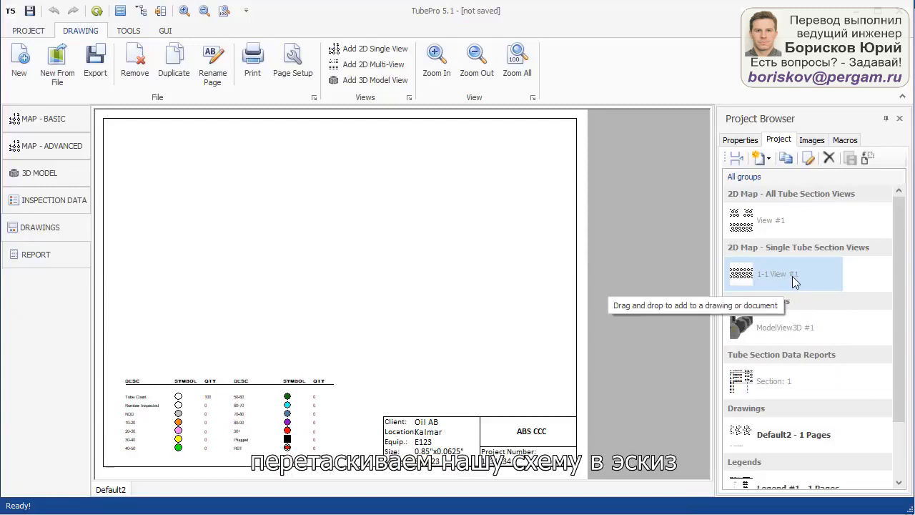
mouse_move(794, 279)
mouse_down()
mouse_move(733, 266)
mouse_move(537, 271)
mouse_move(259, 228)
mouse_up()
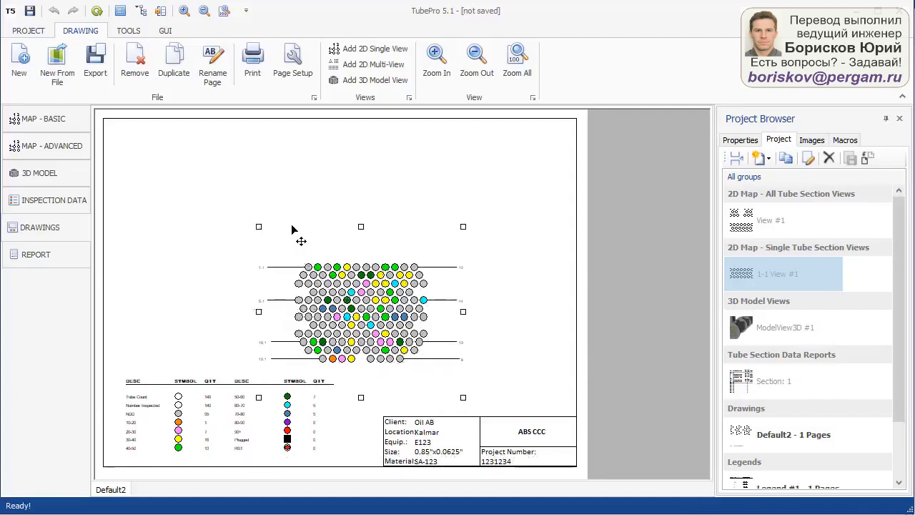
drag(292, 226, 281, 224)
Enlarge the placed tube map view and shift it up so its tubes sit clear above the legend.
drag(383, 310, 454, 368)
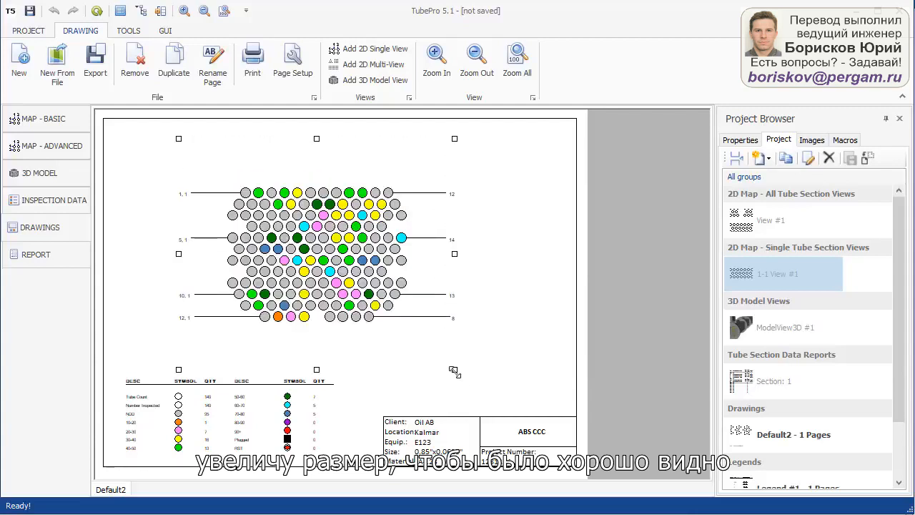
drag(454, 369, 500, 407)
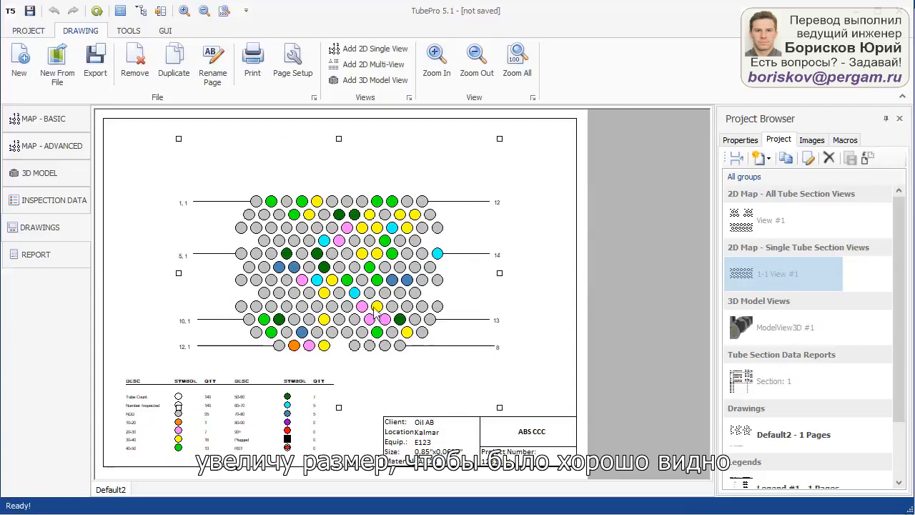
drag(369, 297, 360, 286)
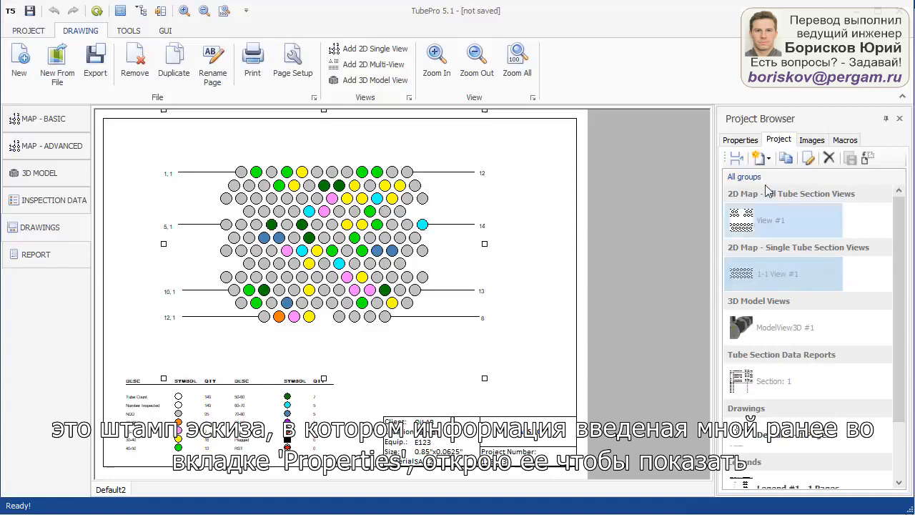
Set the client name in the project properties to "Comany XYZ" so the title block uses it.
click(743, 141)
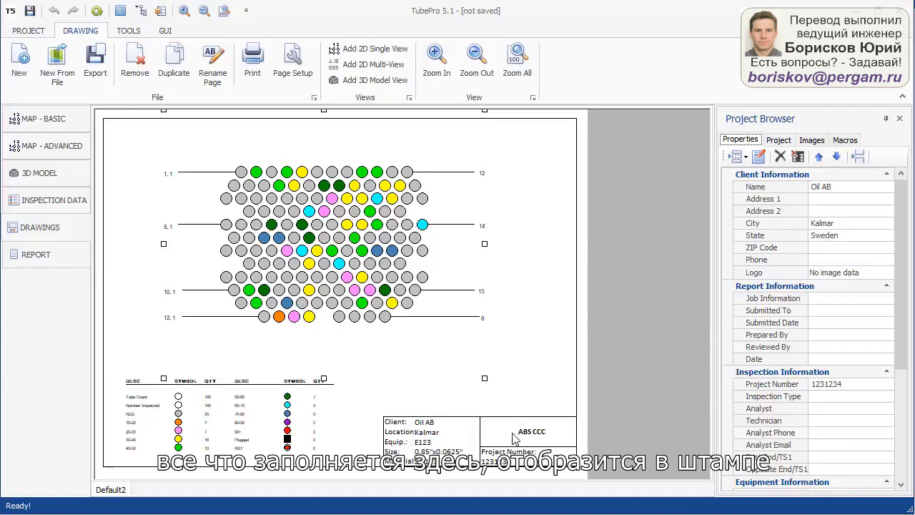
click(845, 188)
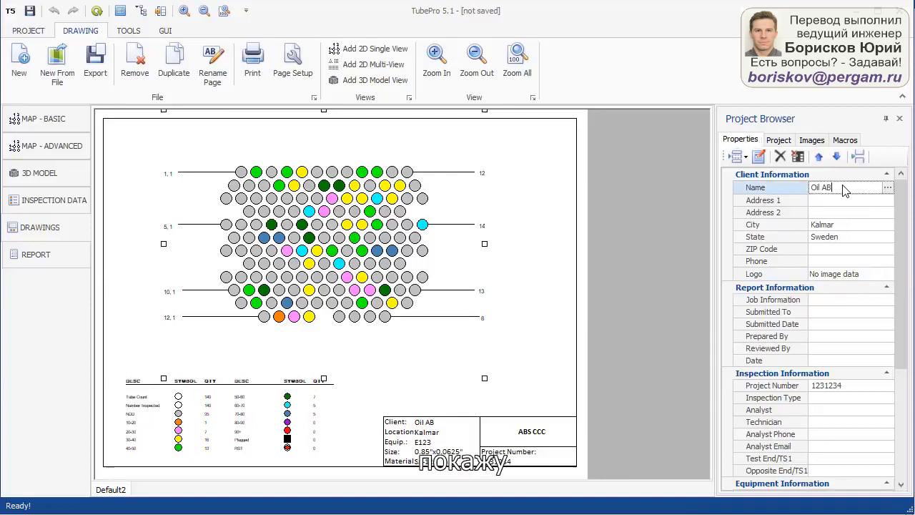
drag(836, 188, 802, 187)
text(Comany XYZ)
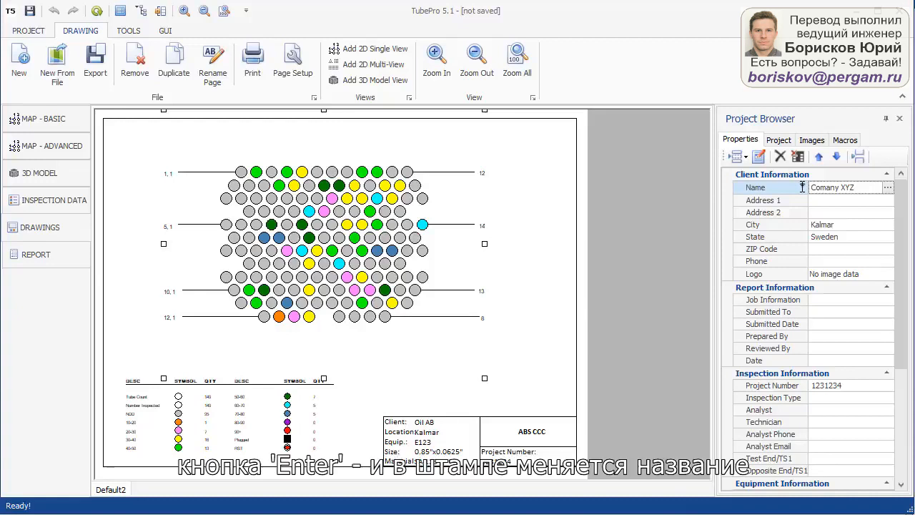
key(Return)
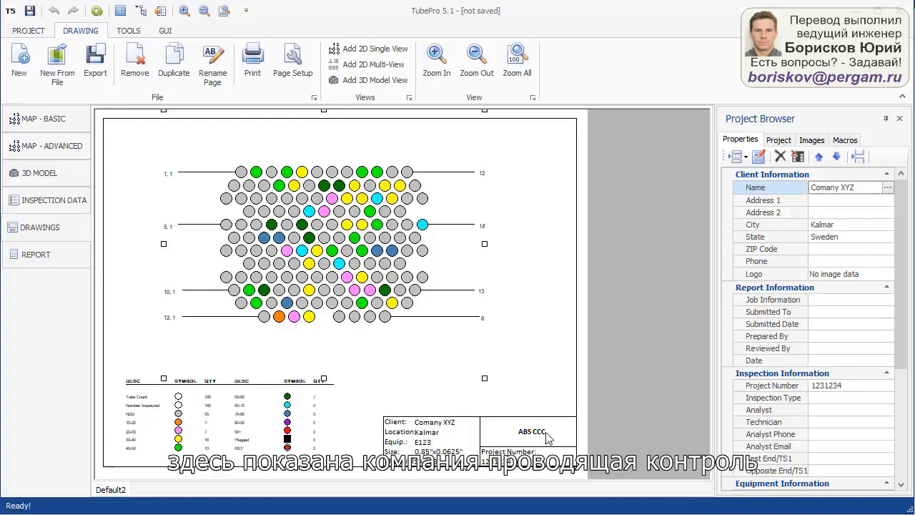
Set the inspection company name in the project properties to "Eddyfi".
drag(898, 357, 901, 463)
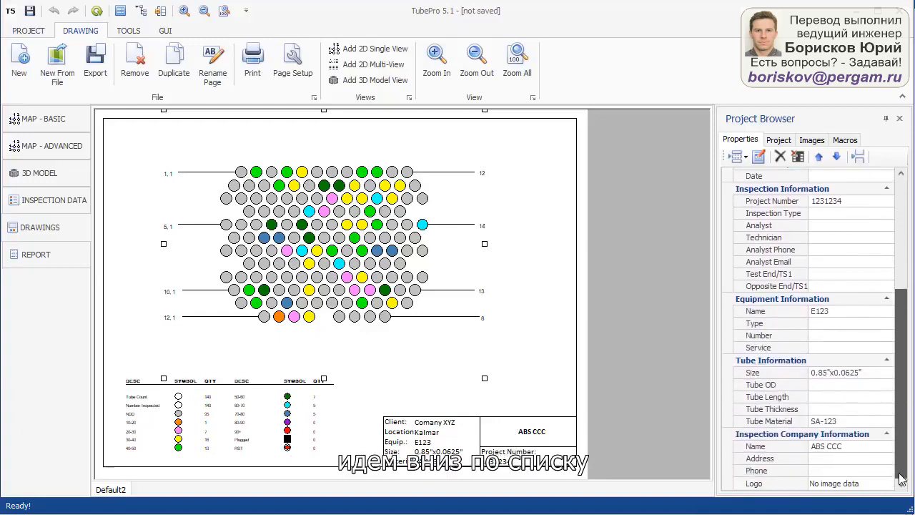
click(851, 445)
drag(851, 446, 798, 442)
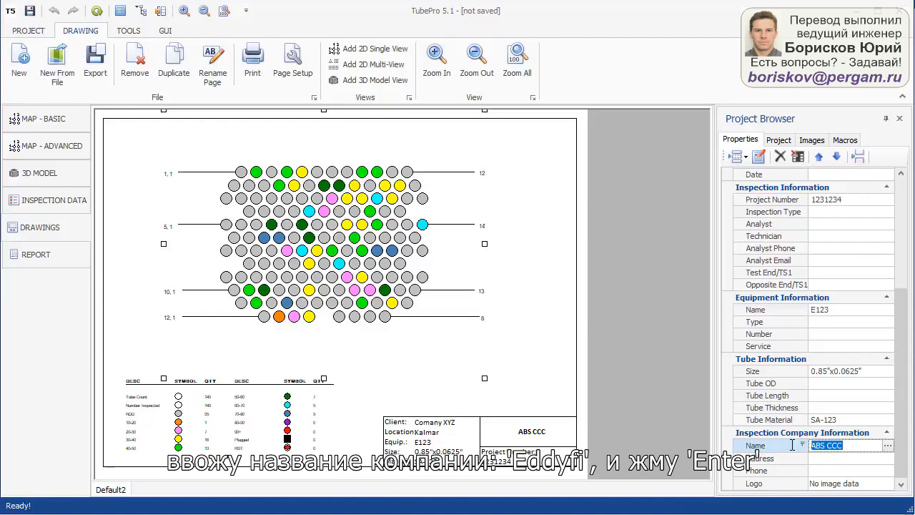
text(Eddyfi)
key(Return)
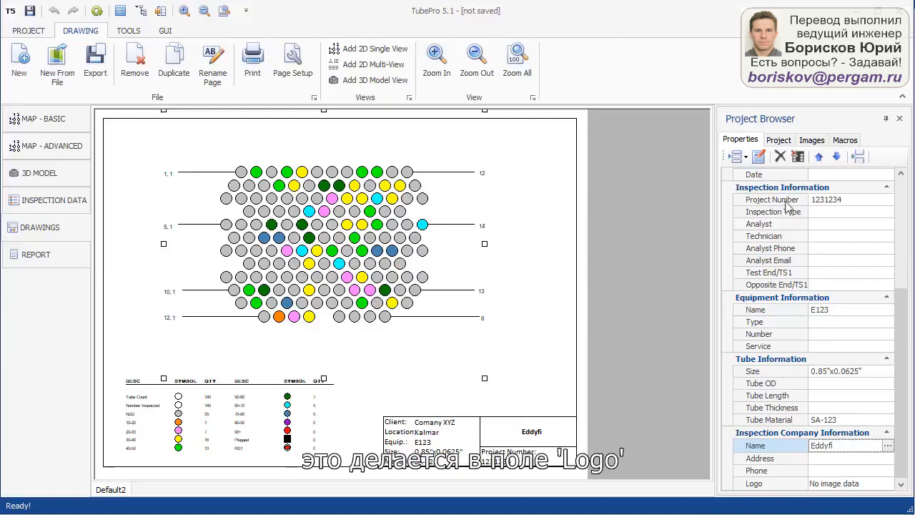
scroll(858, 286, up, 5)
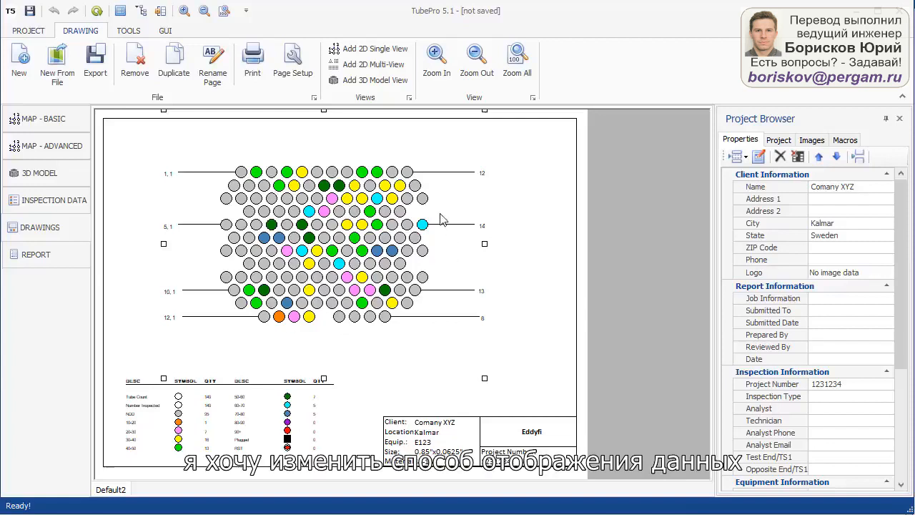
Open the drawing's tube map for editing in a widened settings dialog and set its right text type to None.
double_click(313, 264)
click(315, 271)
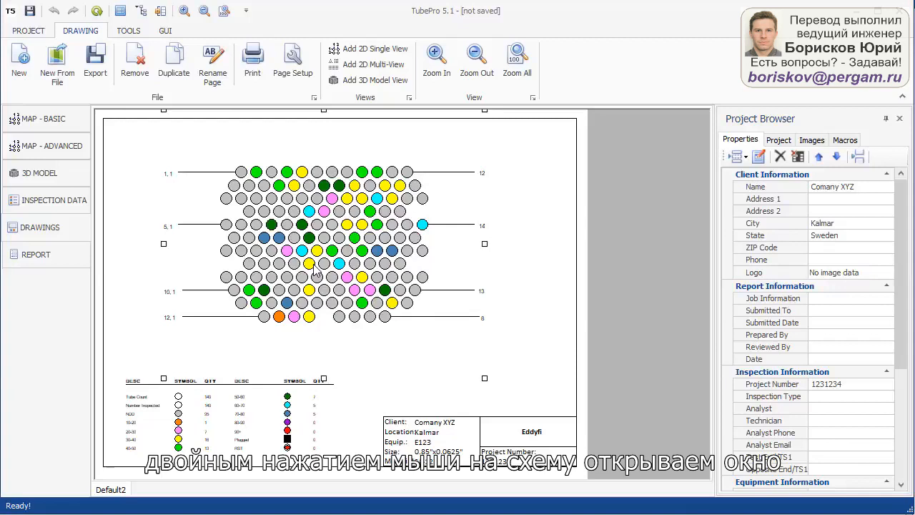
double_click(315, 270)
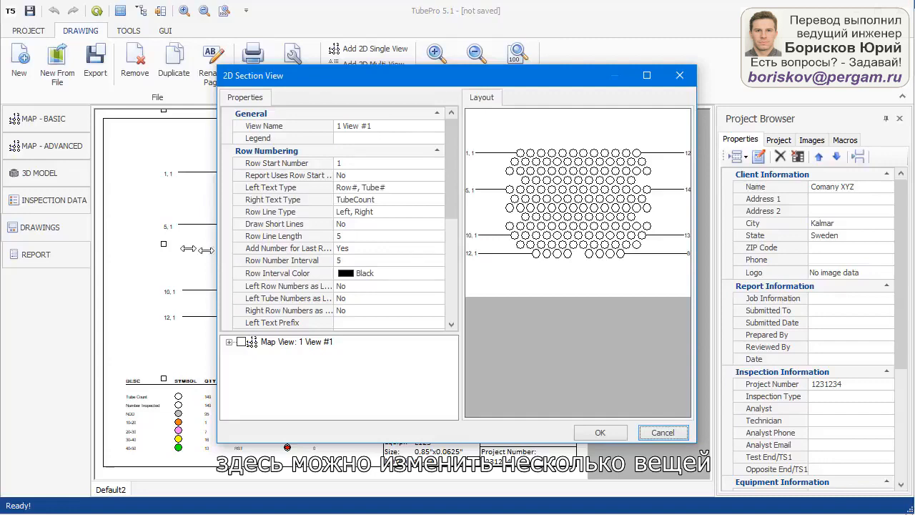
drag(206, 250, 35, 246)
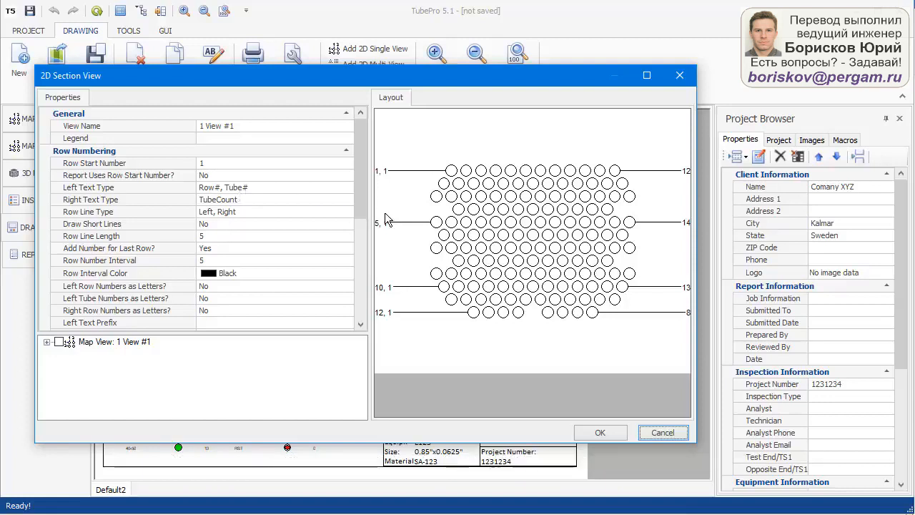
click(227, 203)
click(210, 213)
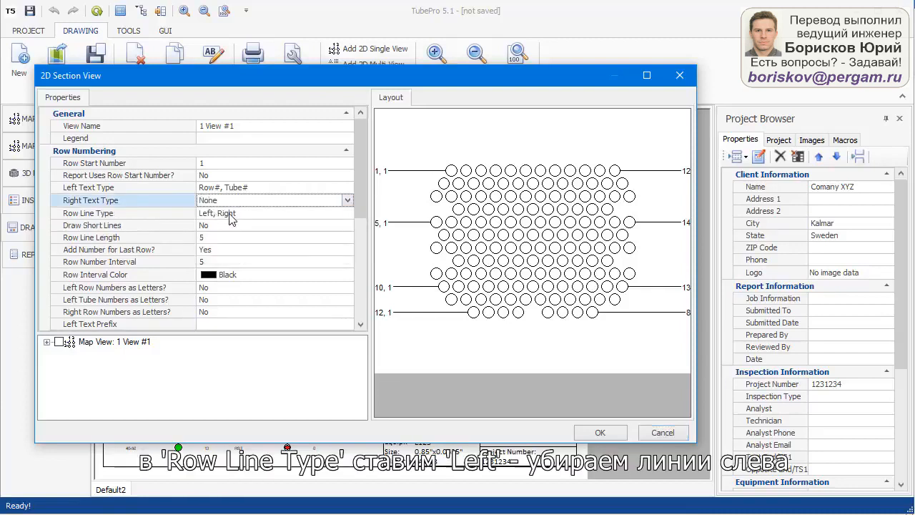
Set the tube map's row line type to Left.
click(230, 215)
click(230, 215)
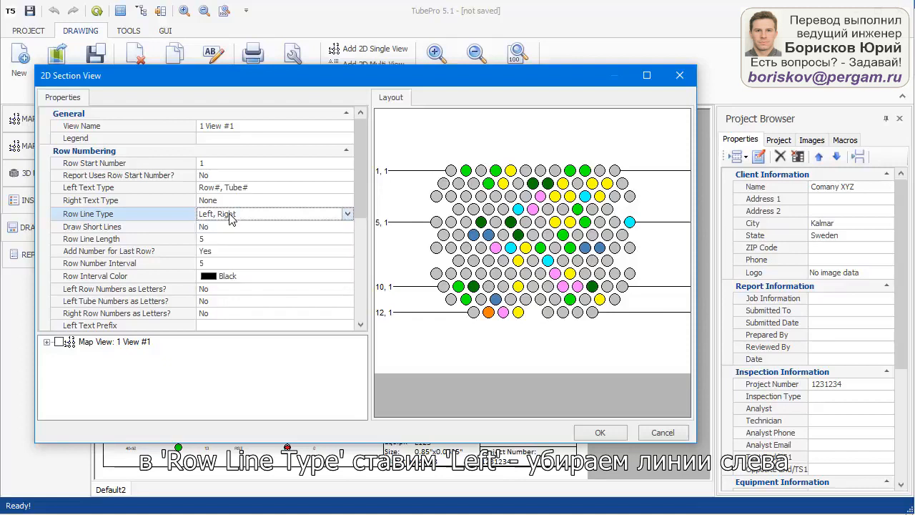
click(231, 215)
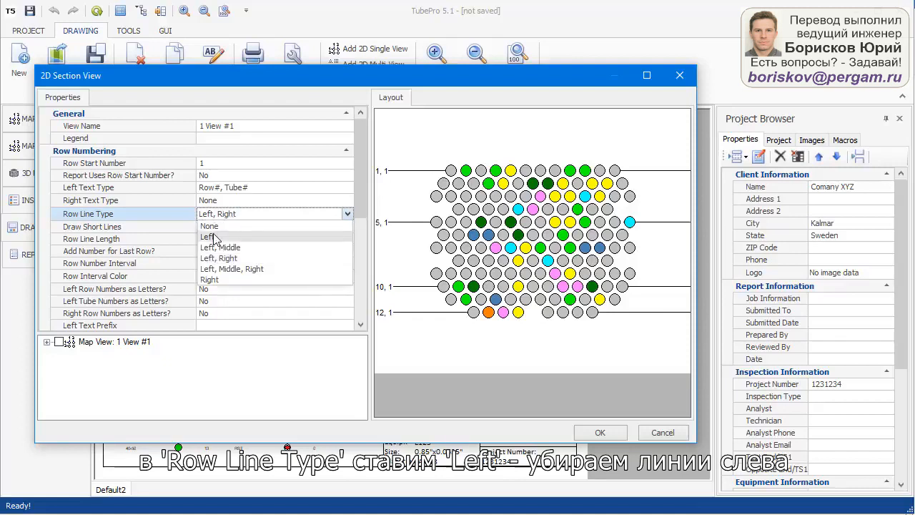
click(215, 239)
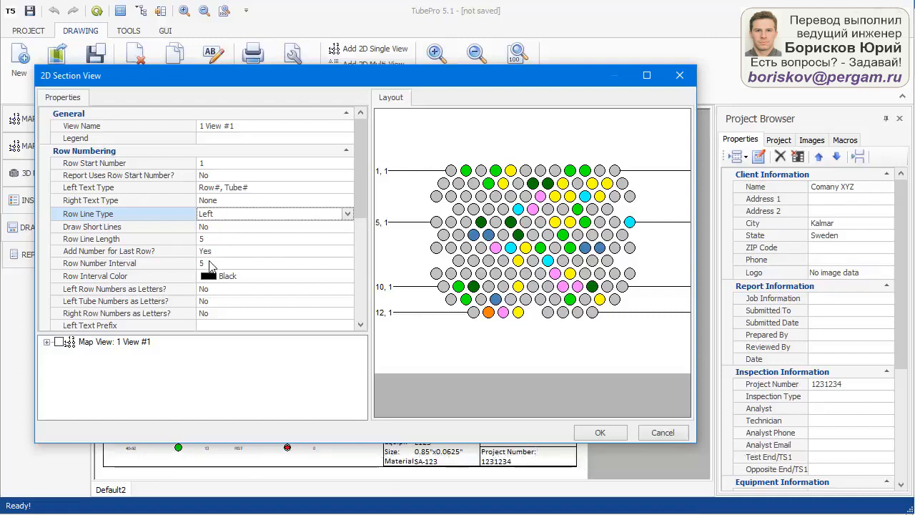
Try a row number interval of 2 on the tube map and return it to 5.
click(210, 264)
drag(208, 263, 188, 264)
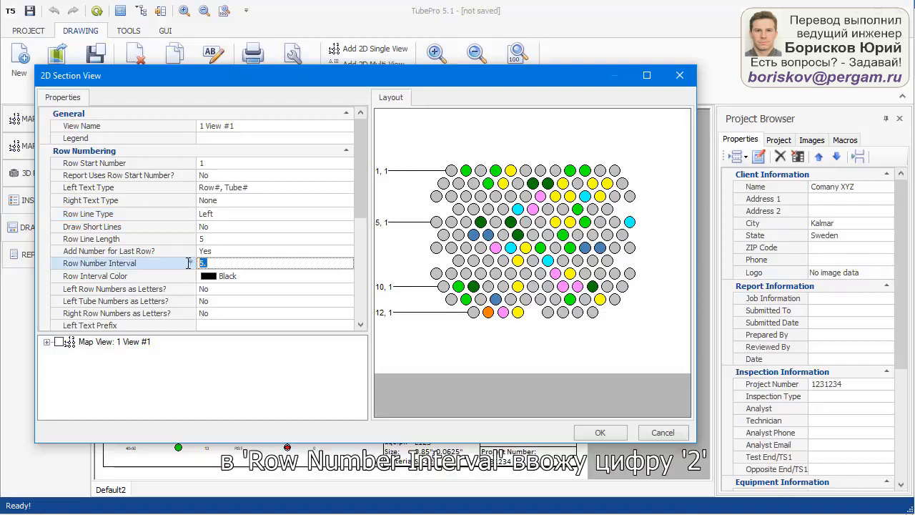
text(2)
click(230, 307)
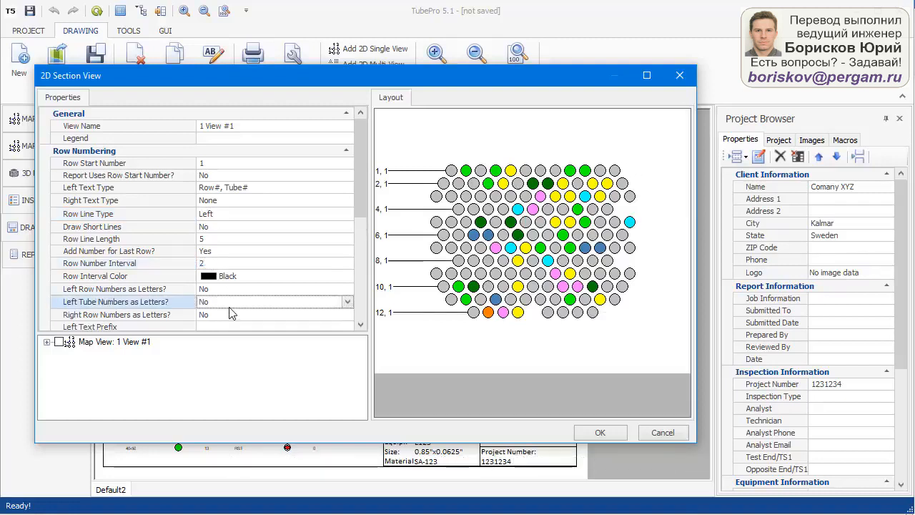
click(212, 266)
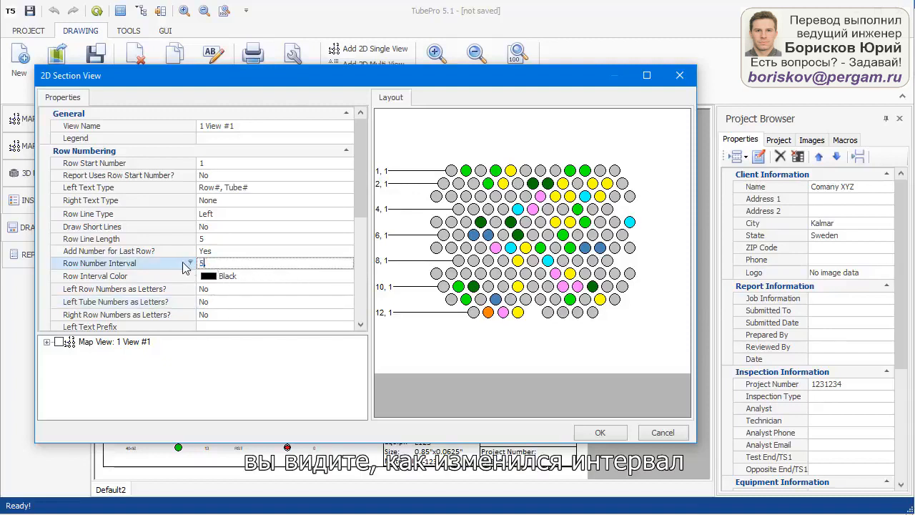
click(231, 251)
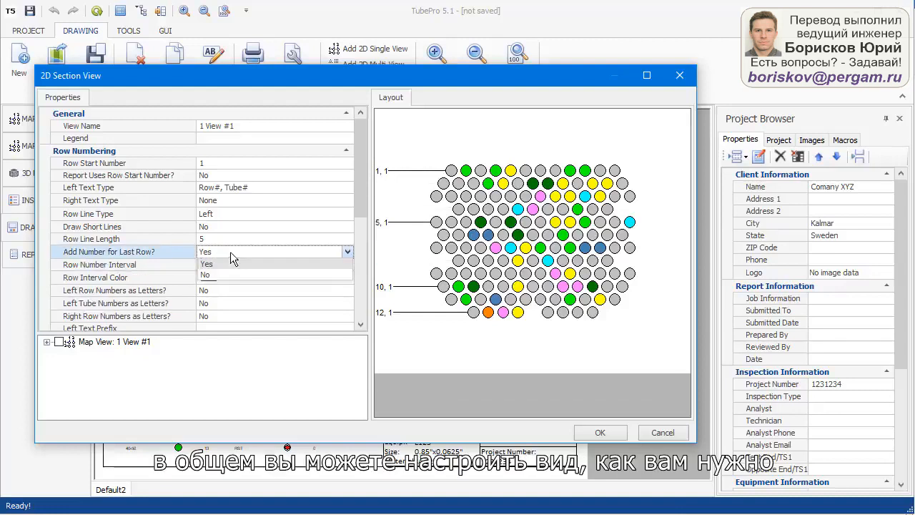
Try drawing the tube numbers inside the tubes, and set that option back to No.
click(362, 256)
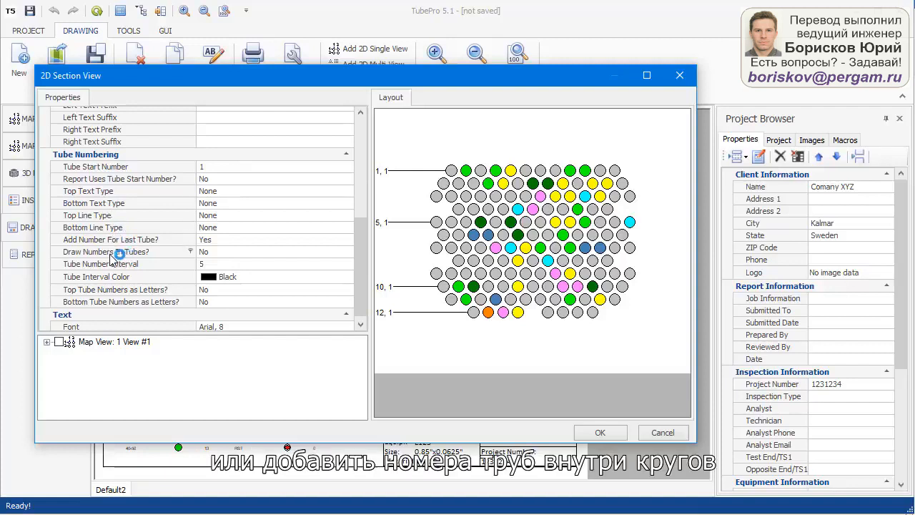
click(205, 255)
click(207, 264)
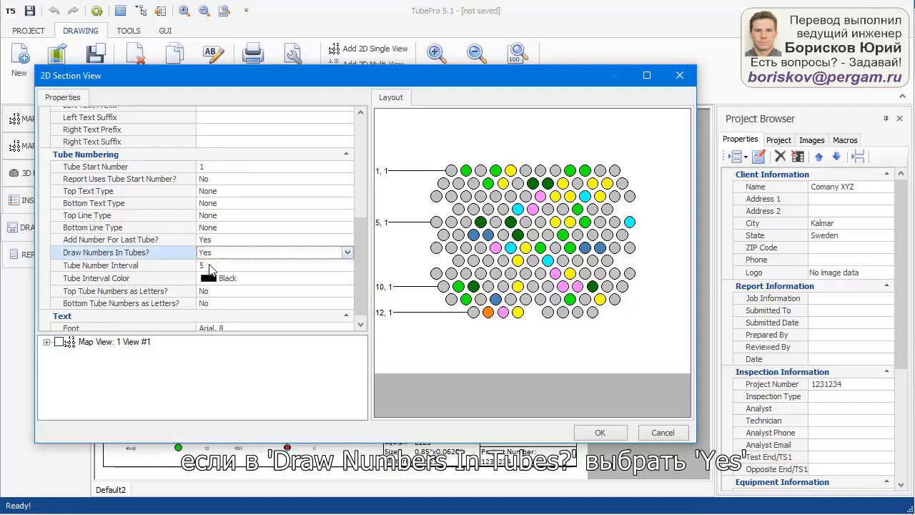
click(209, 265)
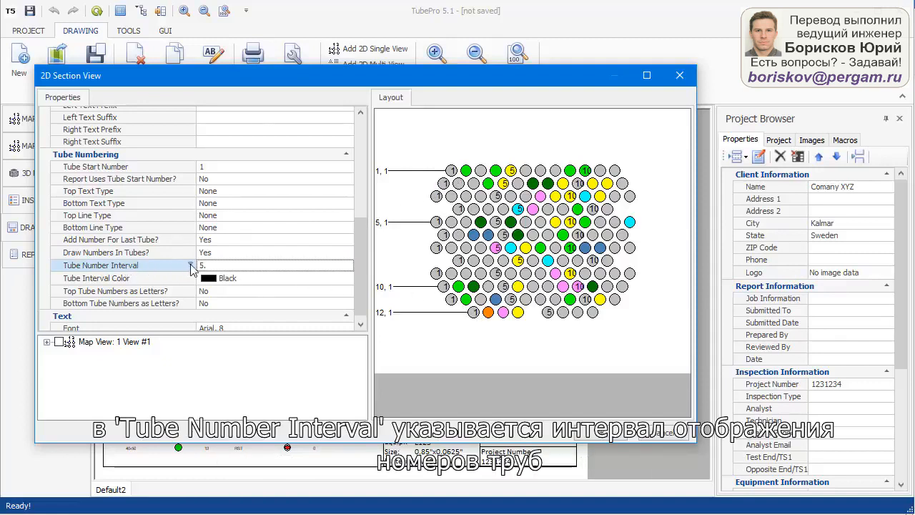
click(219, 256)
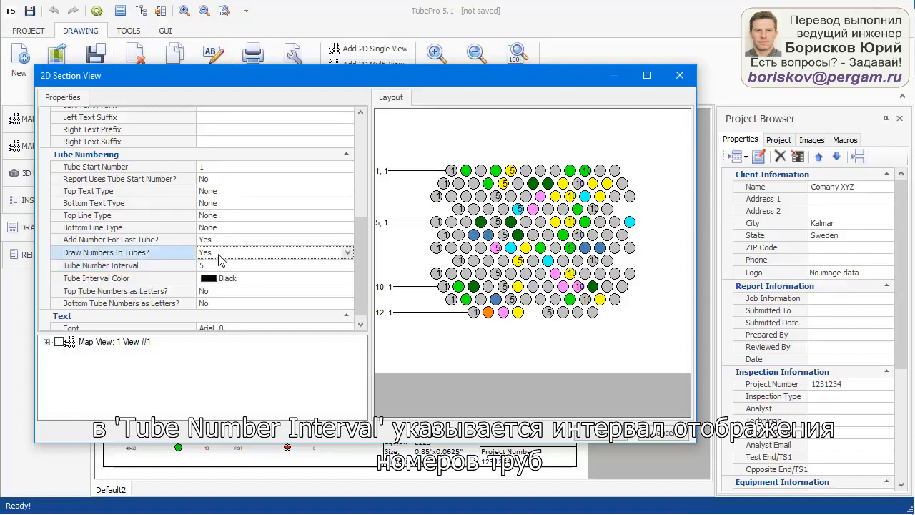
click(218, 255)
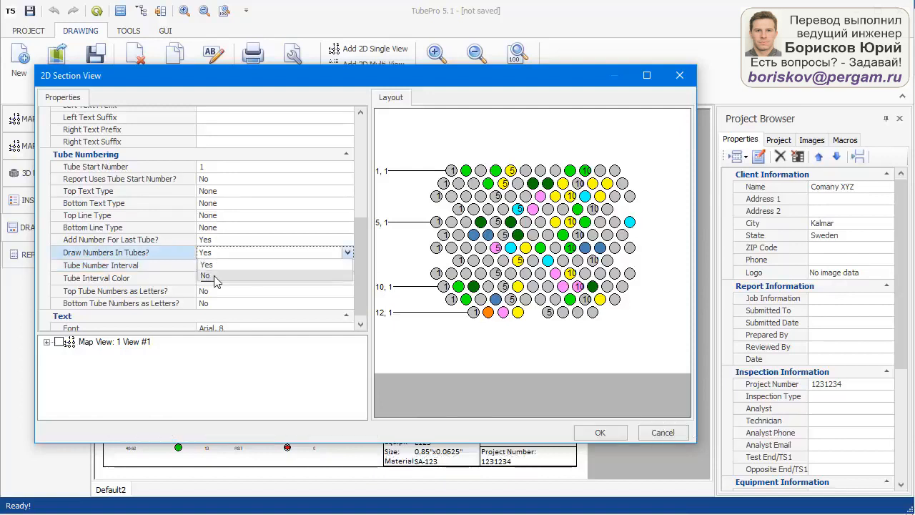
click(214, 278)
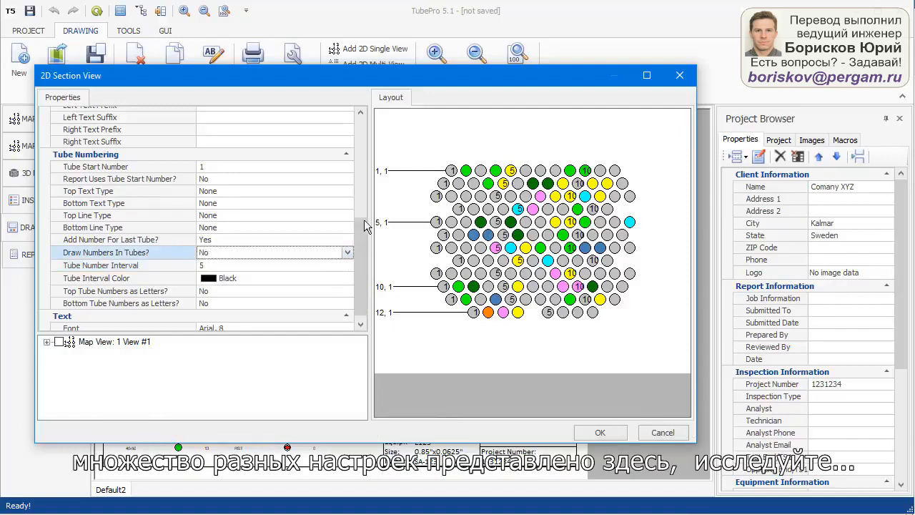
Review the section view settings and apply them to the tube map on the drawing.
scroll(368, 231, up, 10)
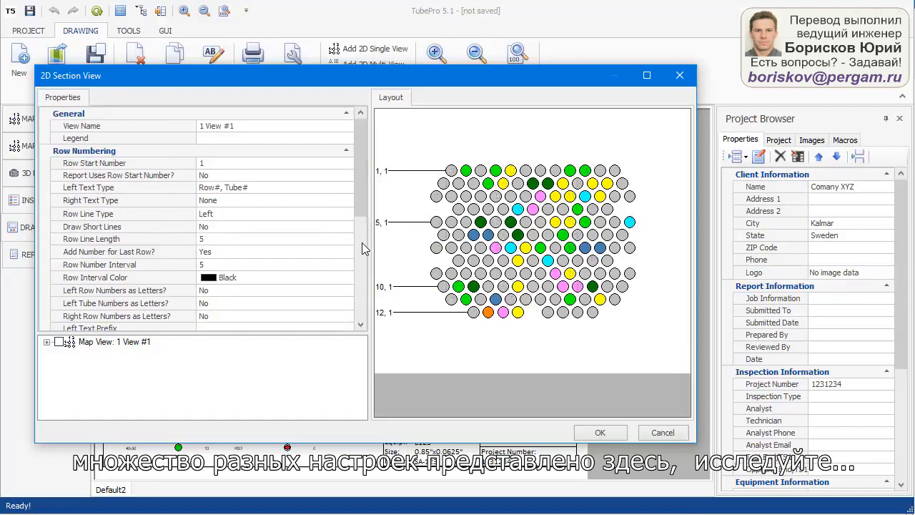
click(363, 243)
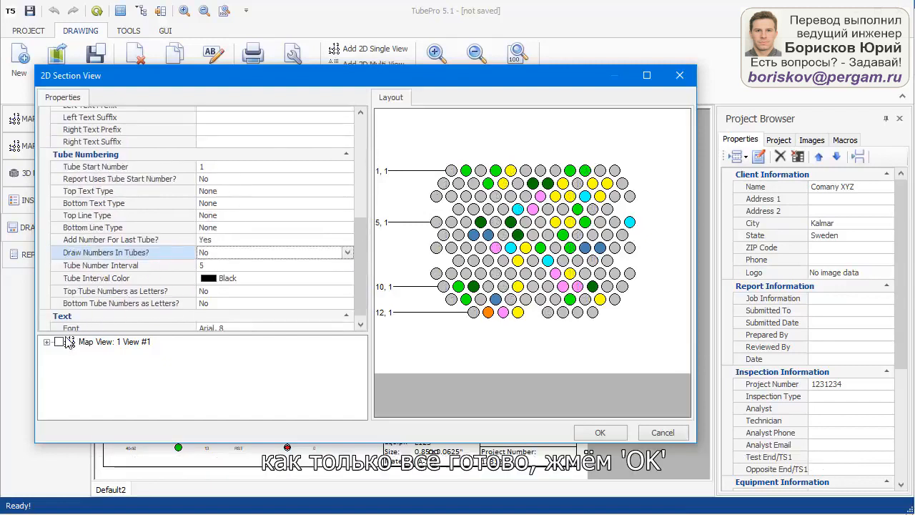
click(602, 434)
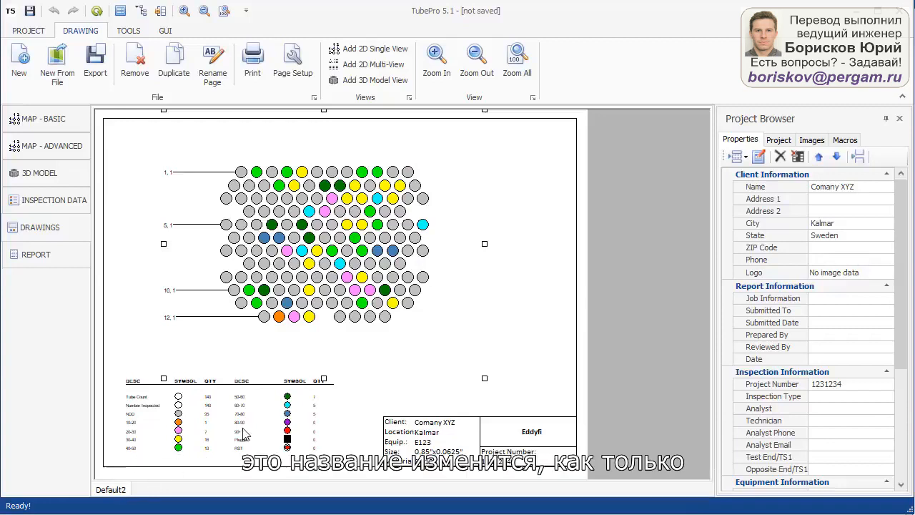
In the drawing's legend, change the Plugged counter's symbol to the triangle, shape 5, with red colour 192; 0; 0.
click(781, 141)
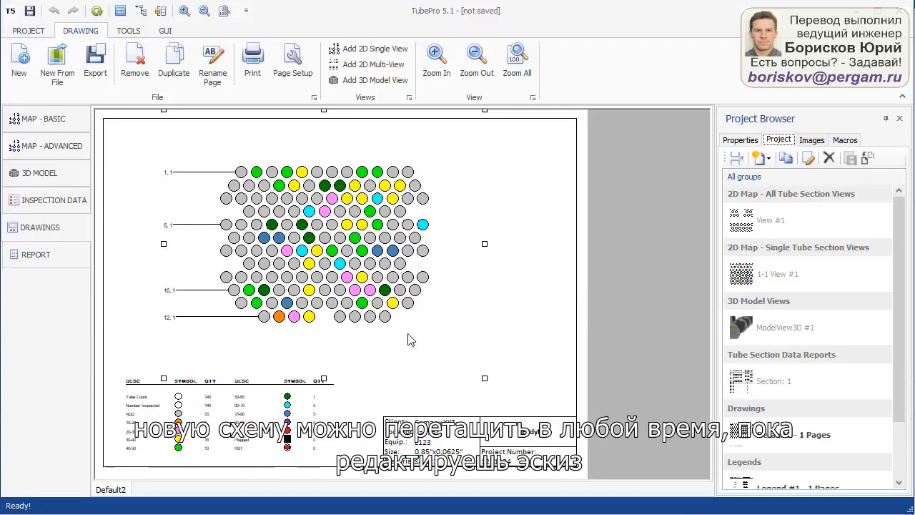
click(228, 440)
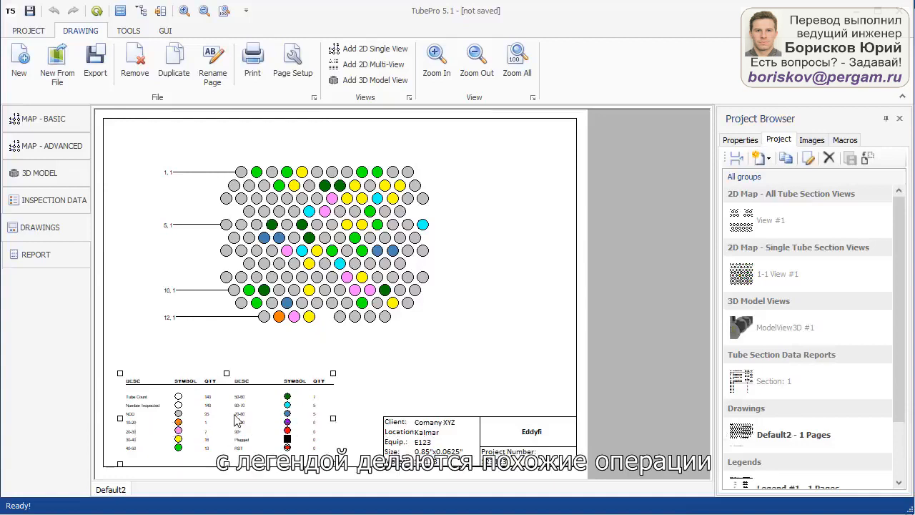
double_click(236, 421)
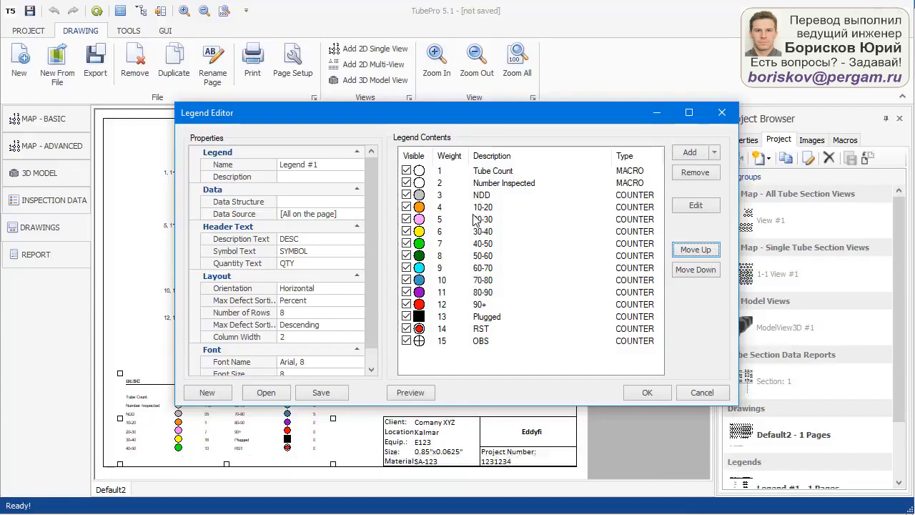
click(489, 318)
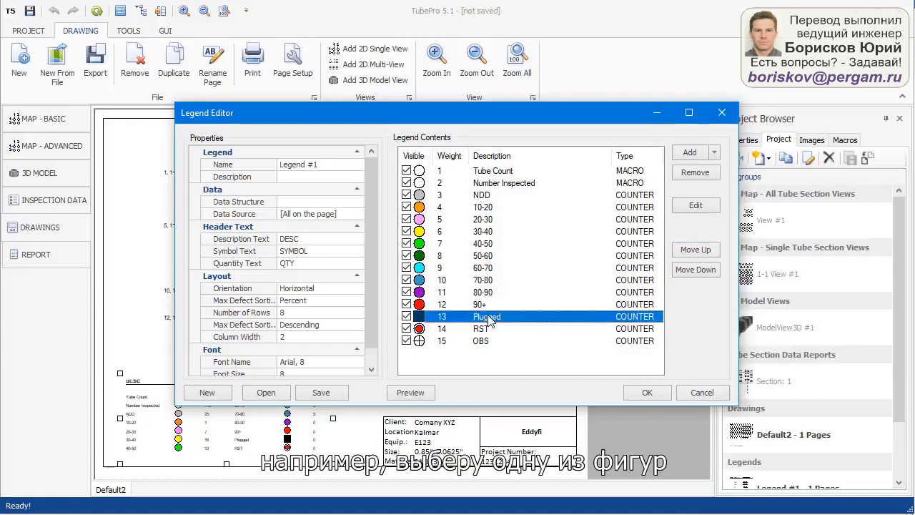
click(688, 208)
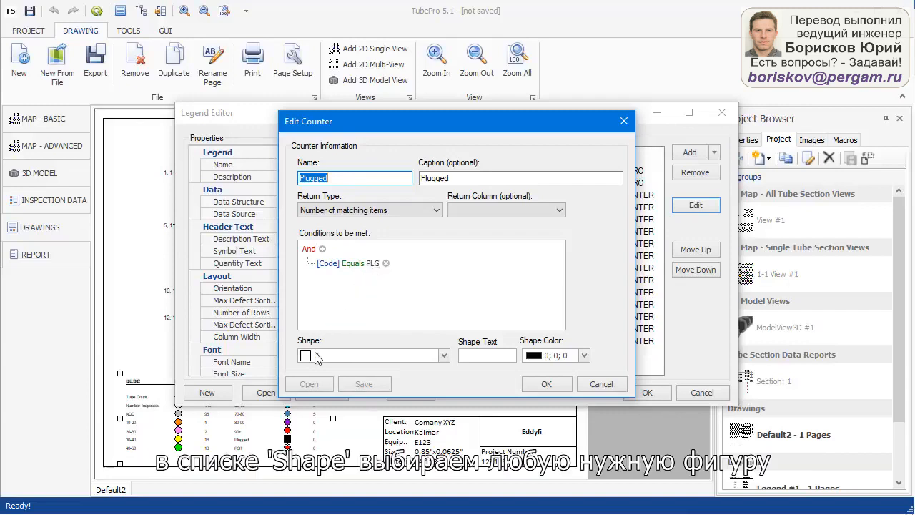
click(444, 355)
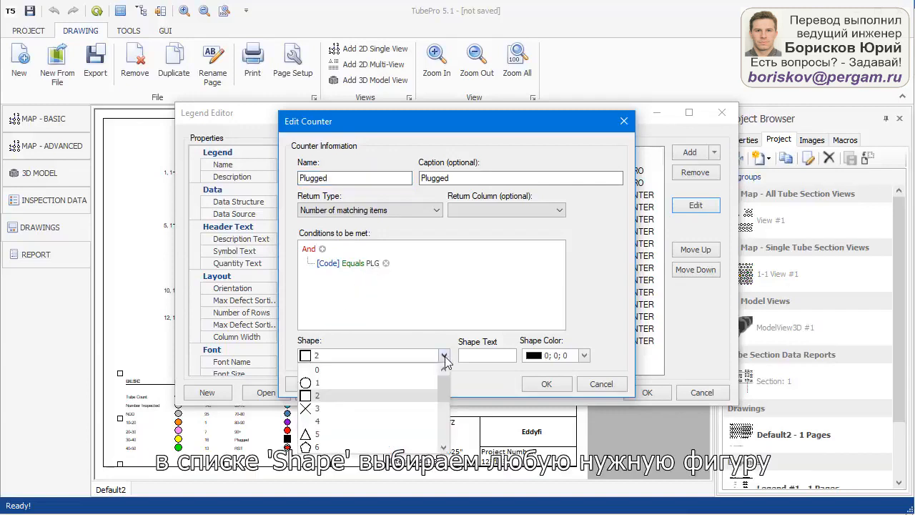
click(315, 434)
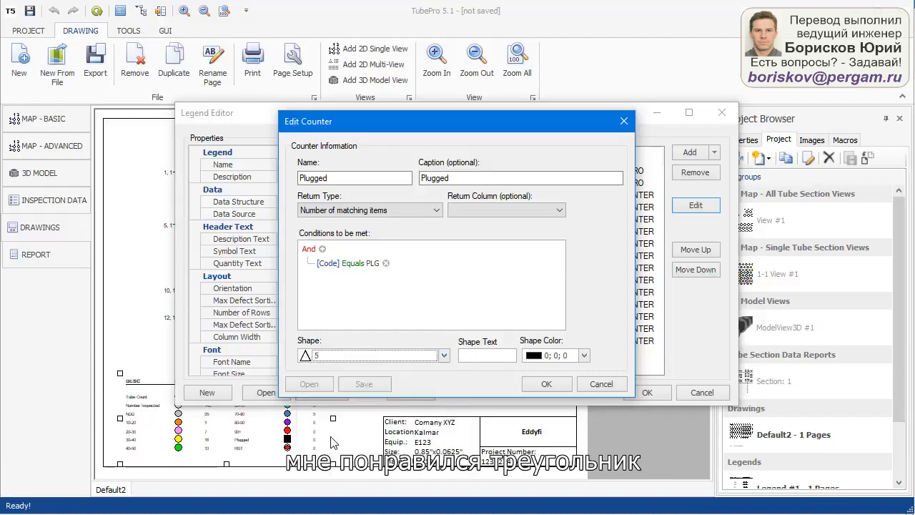
click(557, 359)
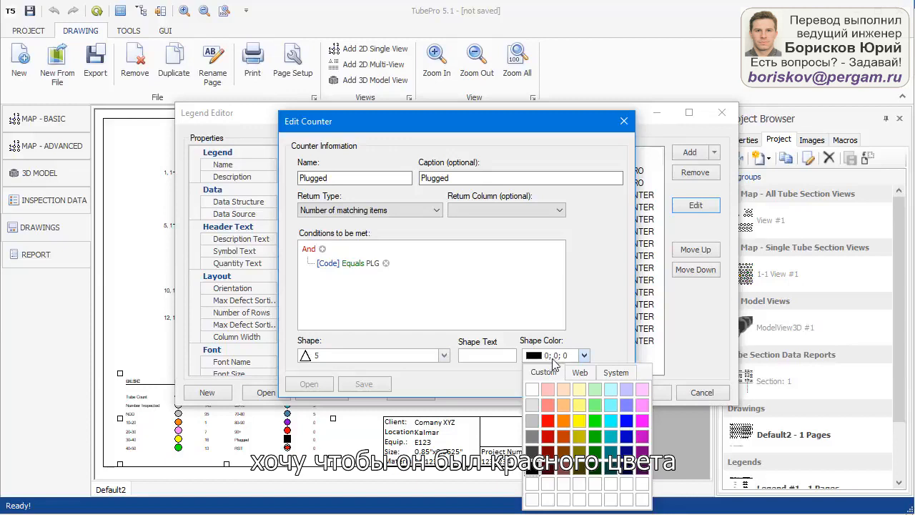
click(547, 439)
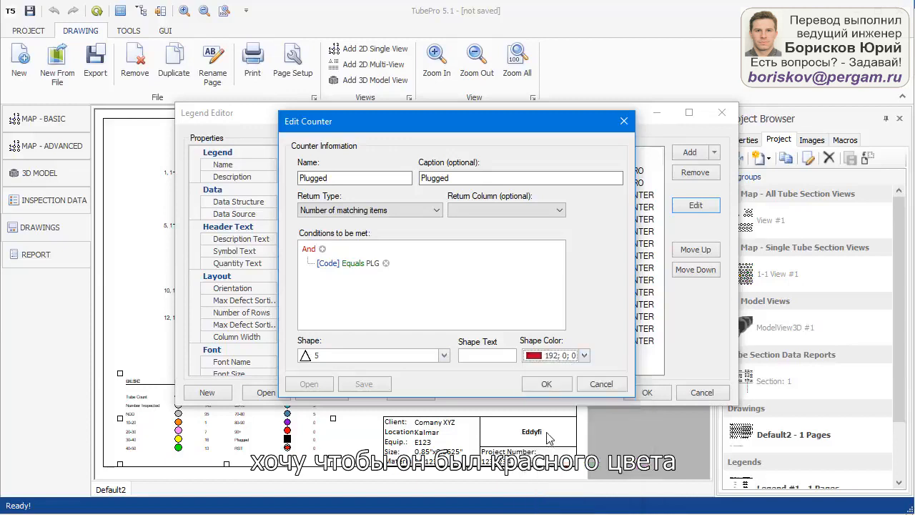
click(547, 384)
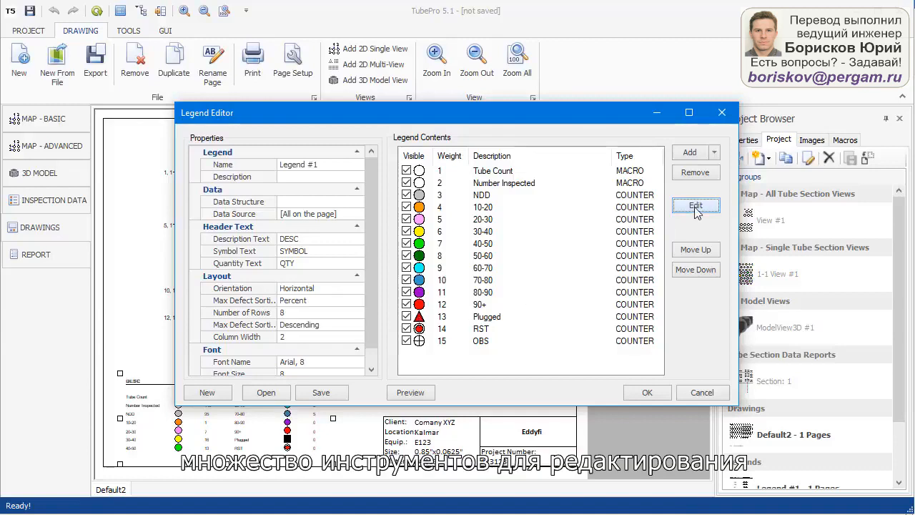
Set the Plugged counter's legend symbol to the square, shape 2, with black colour 0; 0; 0.
click(493, 317)
click(696, 207)
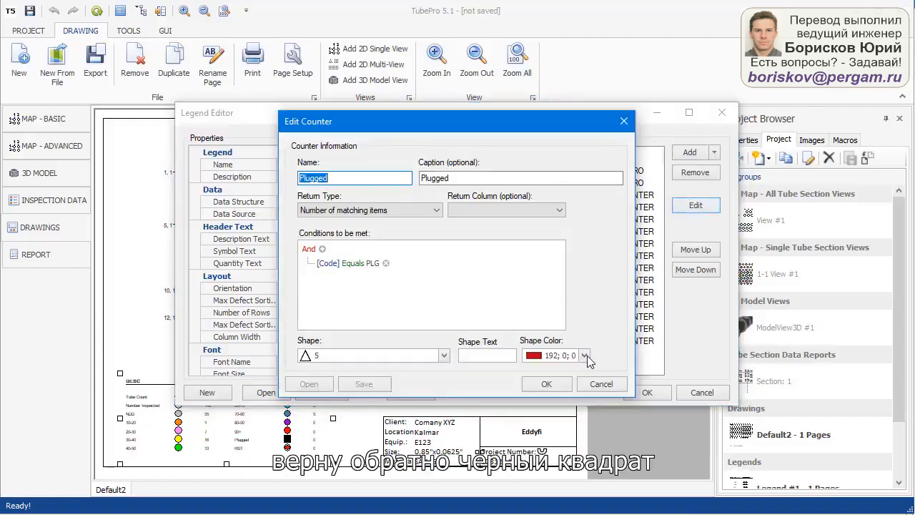
click(585, 355)
click(536, 471)
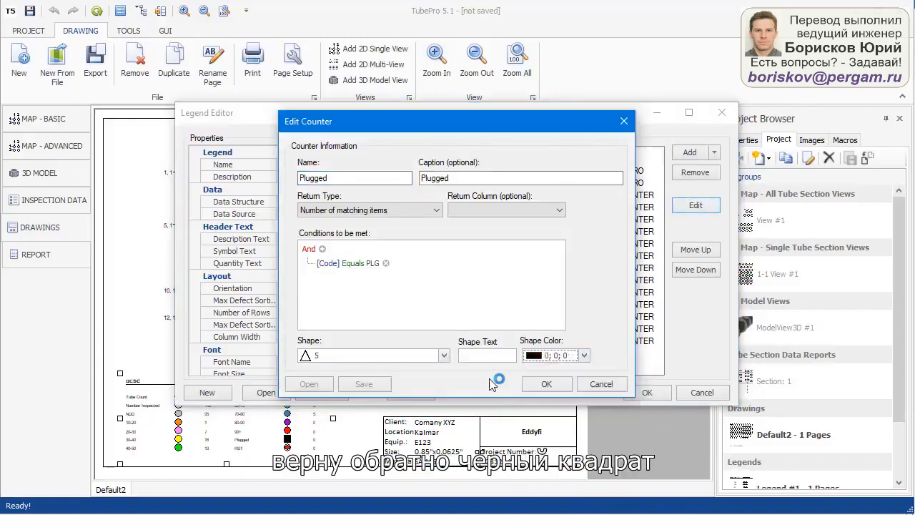
click(444, 355)
click(429, 394)
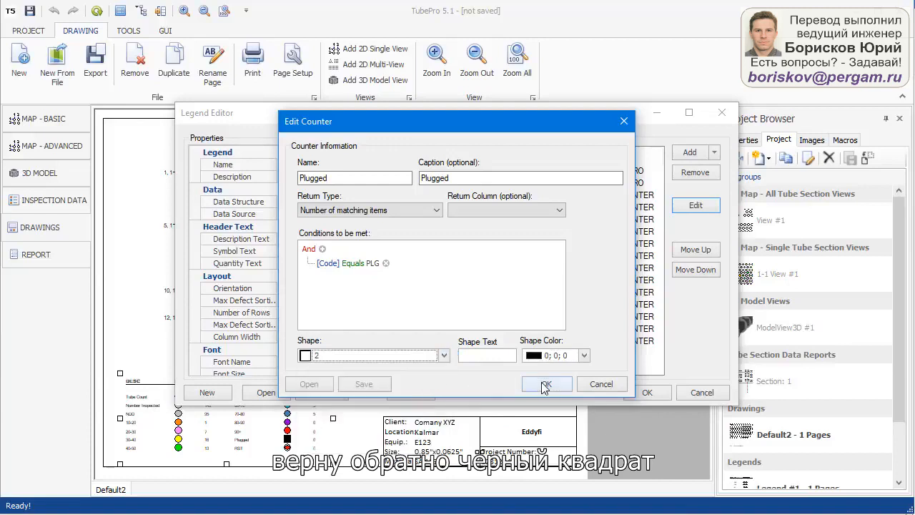
click(545, 386)
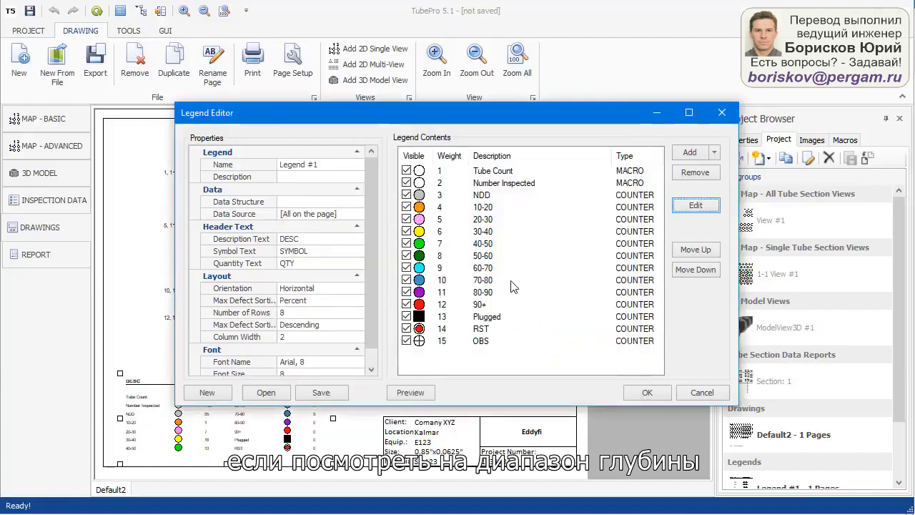
Examine the 30-40 counter's percent conditions and the fields available for them, and close the counter without changes.
click(486, 232)
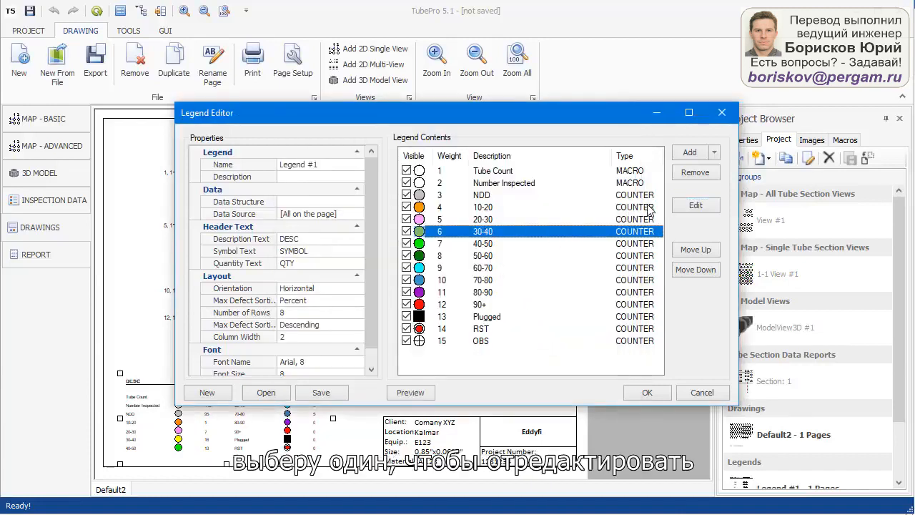
click(695, 206)
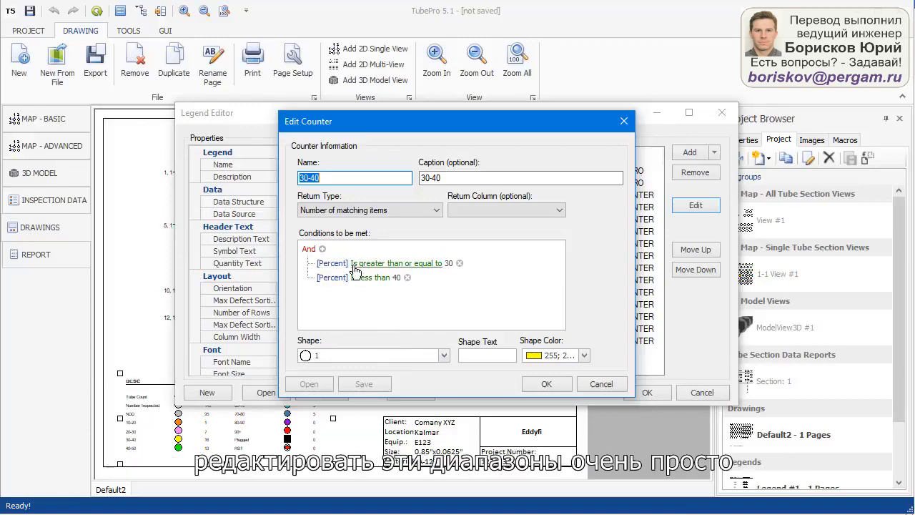
click(449, 265)
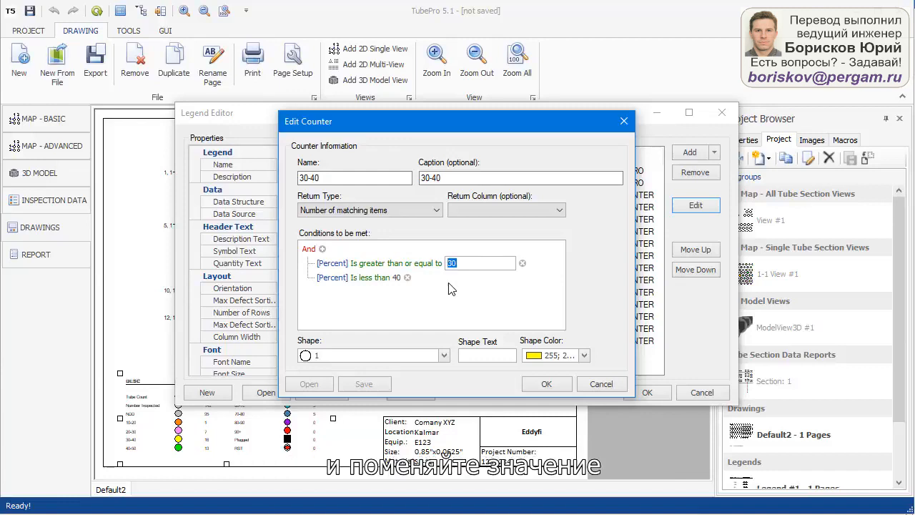
click(449, 283)
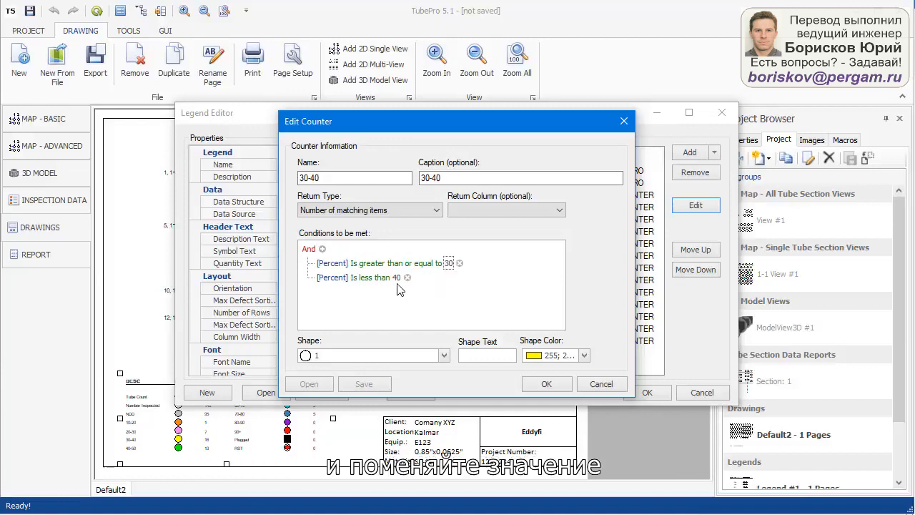
click(333, 264)
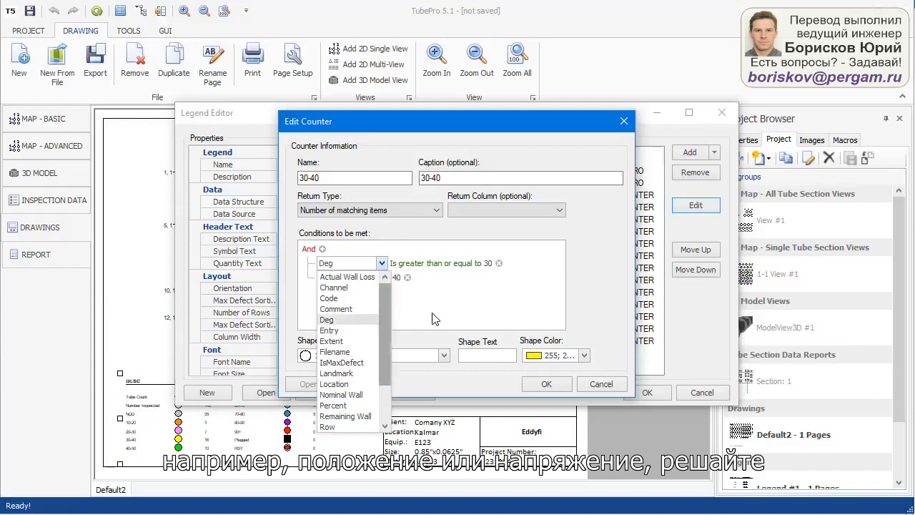
click(458, 312)
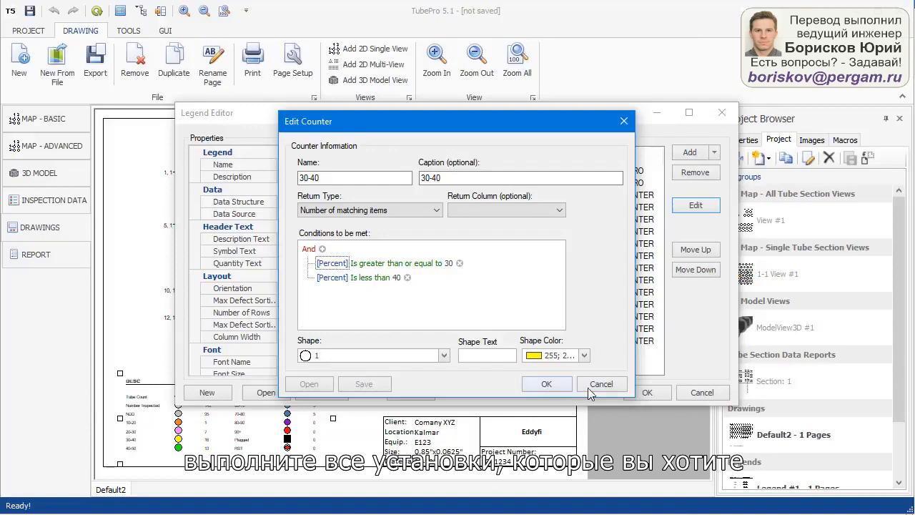
click(610, 386)
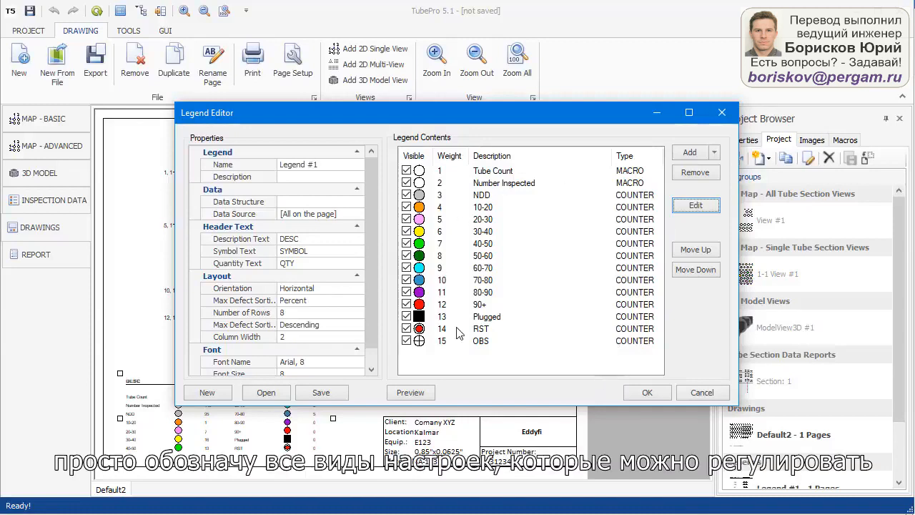
Set the legend's font size to 12, check the font name choices, and apply the legend settings to the drawing.
drag(377, 309, 373, 334)
click(239, 357)
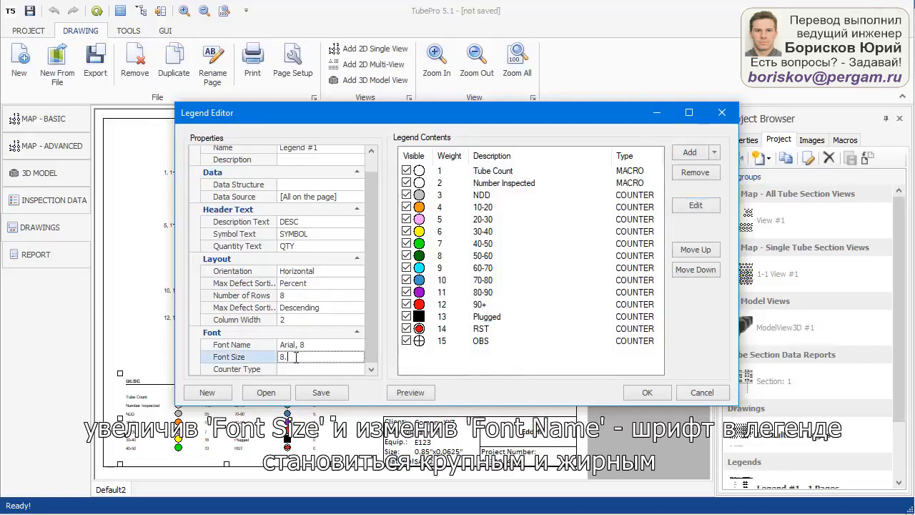
text(12)
click(313, 346)
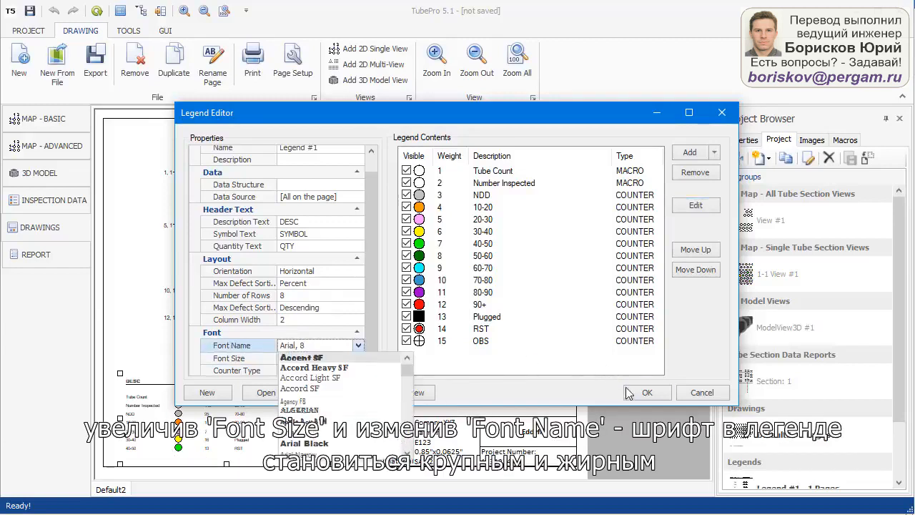
click(647, 392)
click(647, 393)
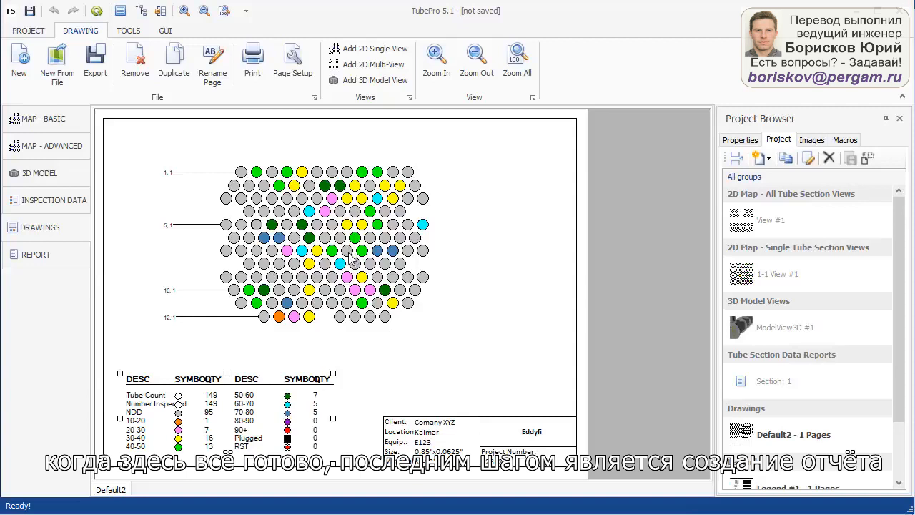
Open the project's report and examine its cover page, disclaimer area and table of contents.
click(44, 254)
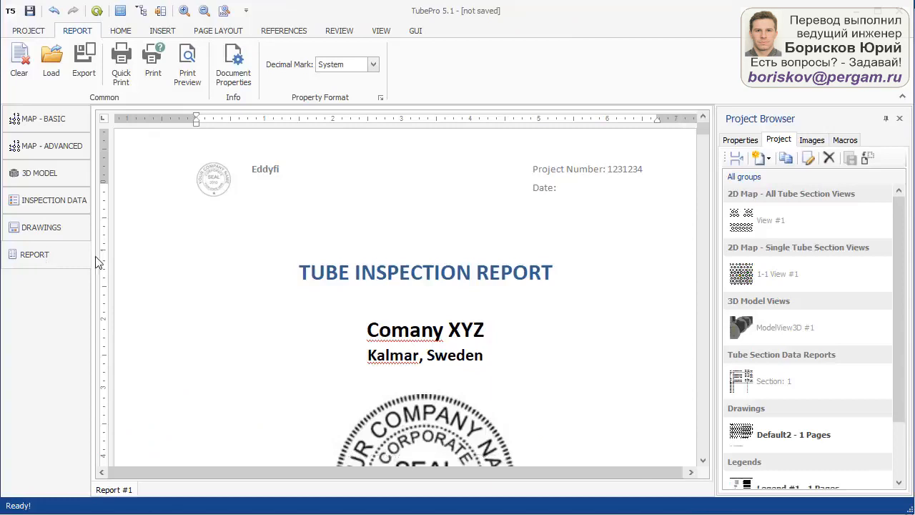
ctrl+scroll(451, 285, down, 4)
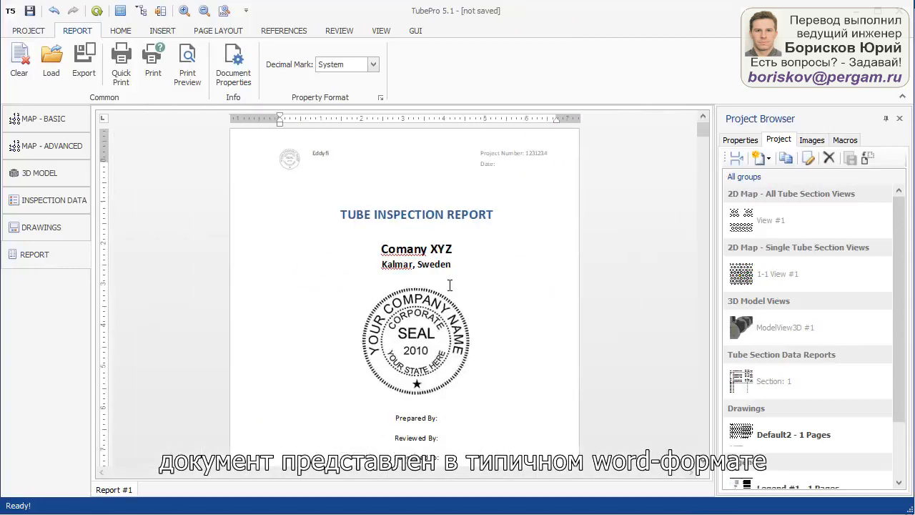
scroll(450, 285, down, 1)
scroll(448, 284, up, 1)
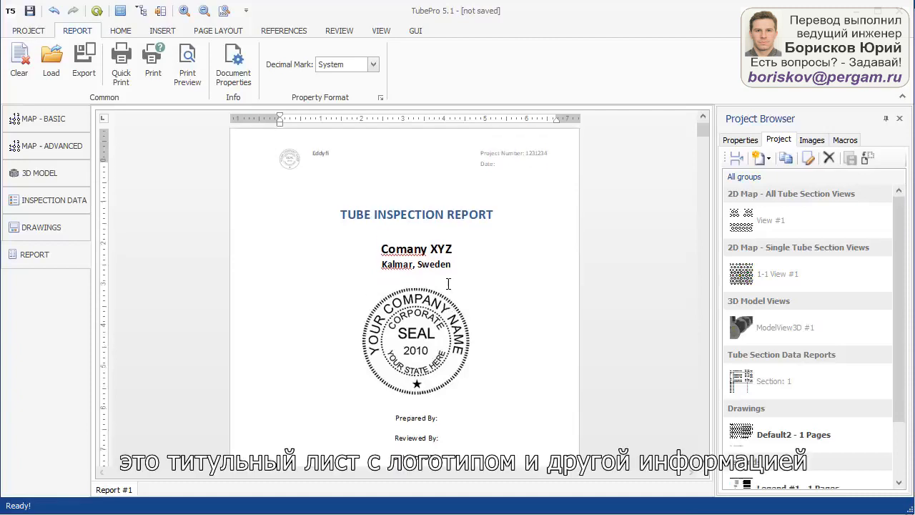
scroll(486, 319, down, 3)
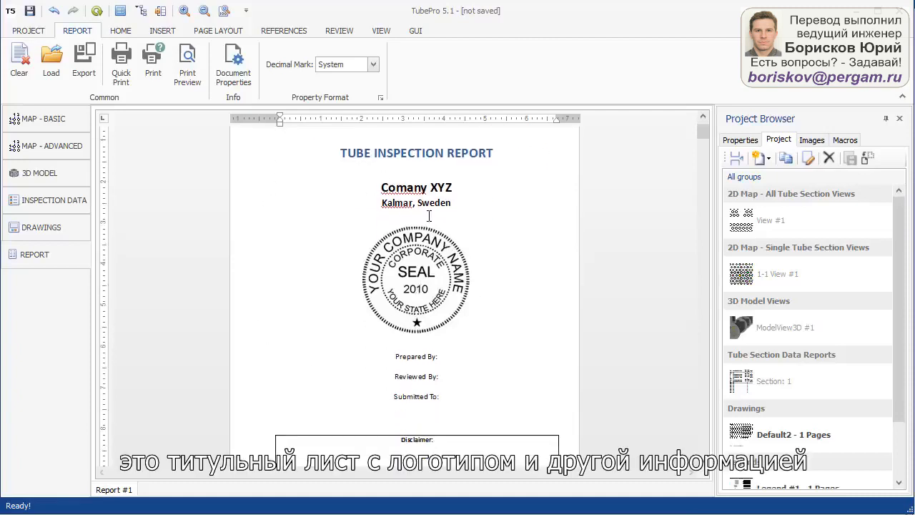
scroll(463, 372, down, 11)
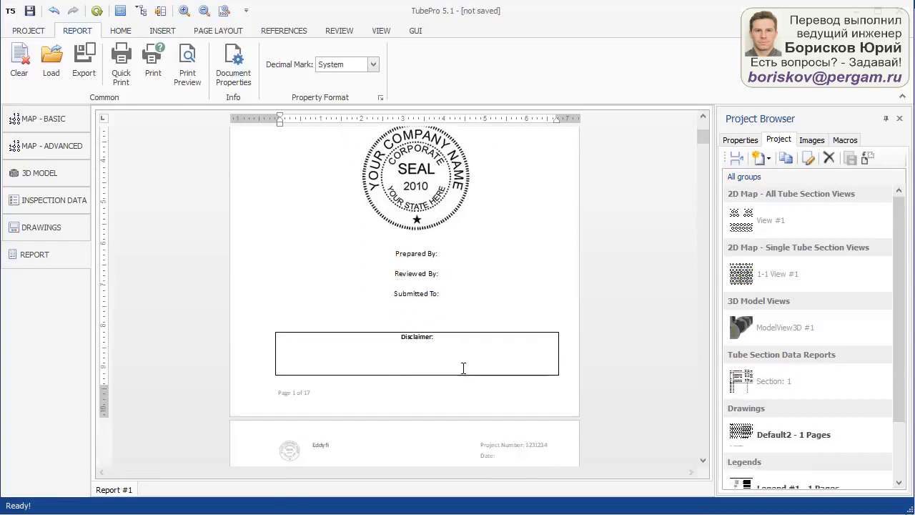
scroll(463, 368, down, 6)
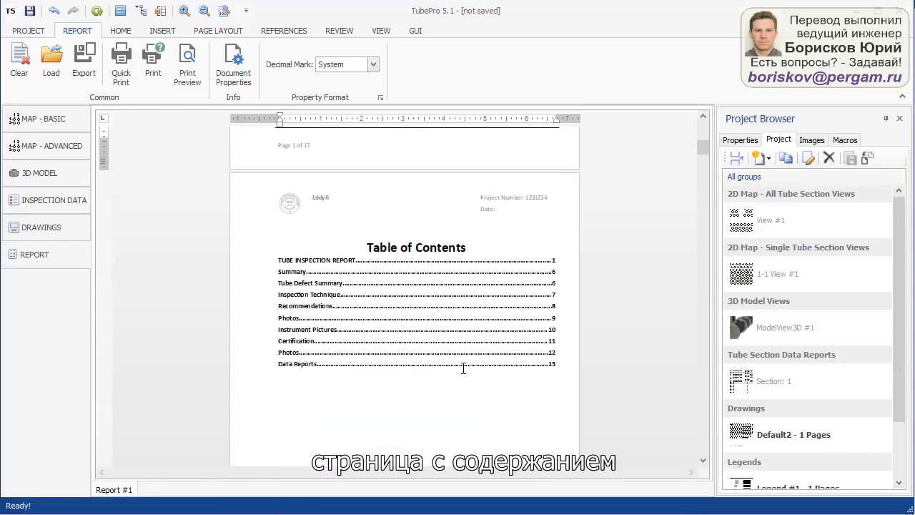
Examine the report's 3D model view, tube map drawing with legend, and inspection result chart with defect summary.
scroll(463, 368, down, 20)
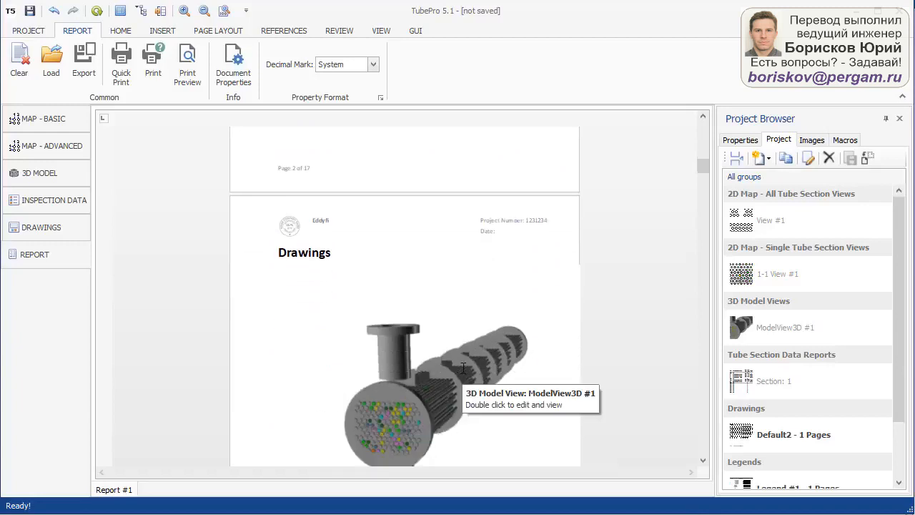
scroll(463, 367, down, 5)
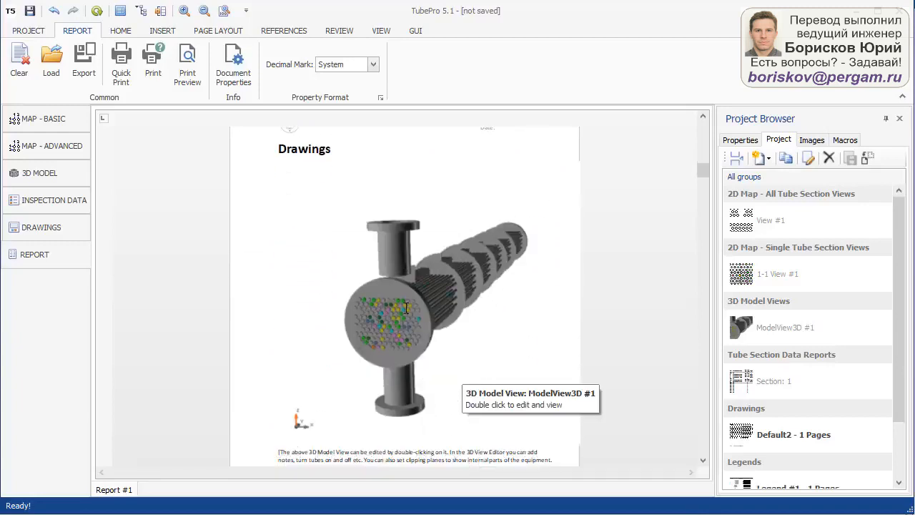
scroll(407, 312, down, 20)
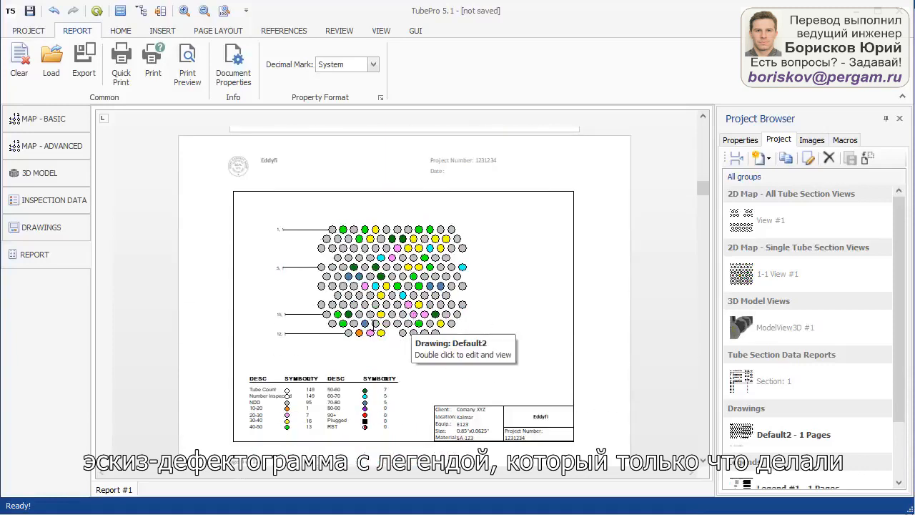
scroll(373, 324, down, 20)
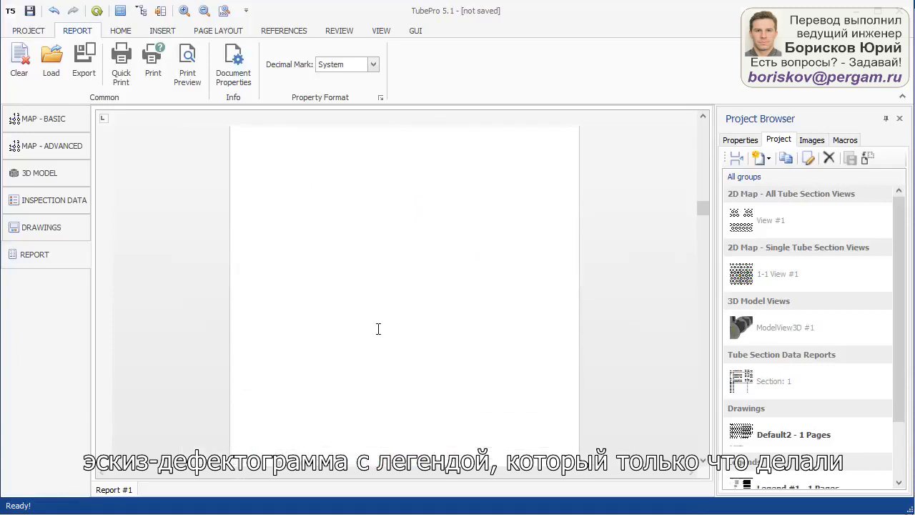
scroll(378, 329, down, 10)
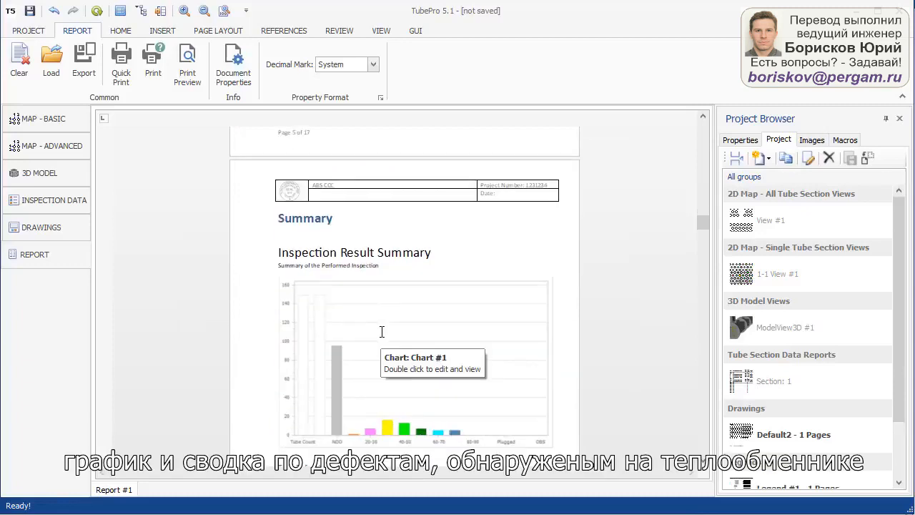
scroll(381, 332, down, 3)
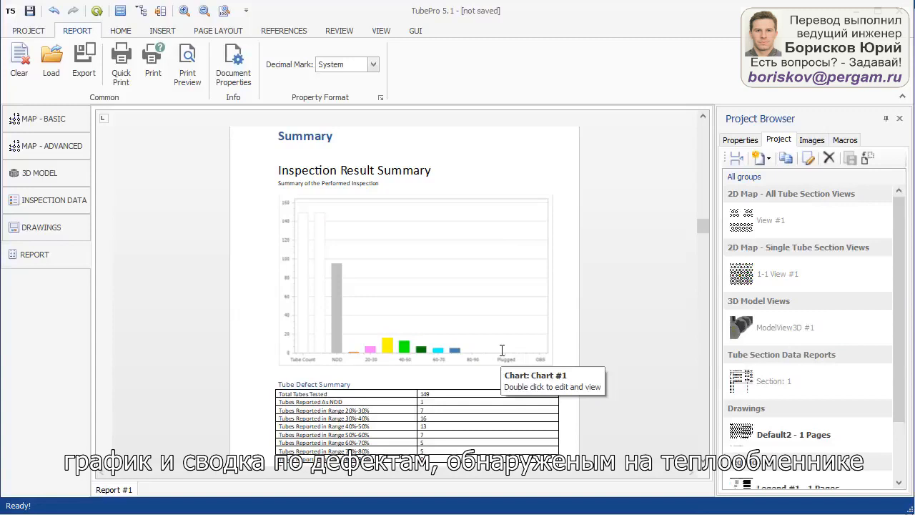
Look through the report sections from Inspection Technique to Data Reports, and examine the inspection data table at a larger scale.
scroll(502, 350, down, 12)
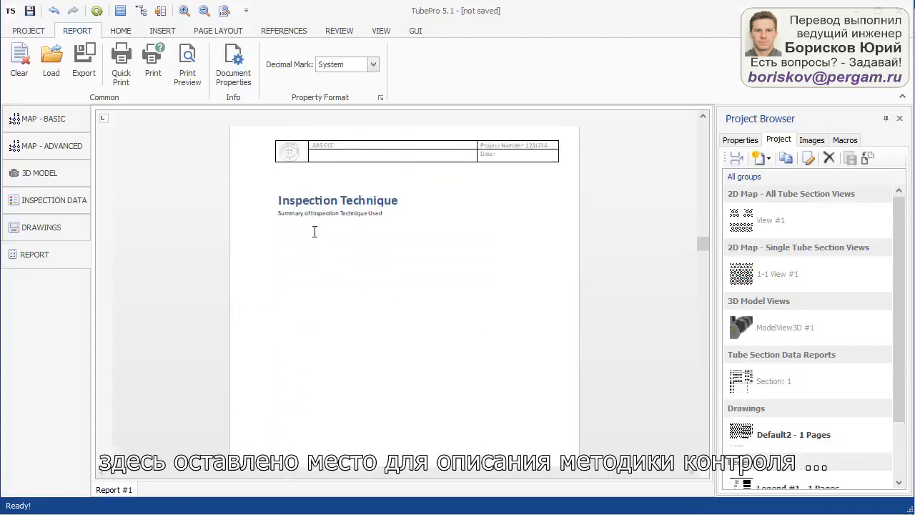
click(315, 231)
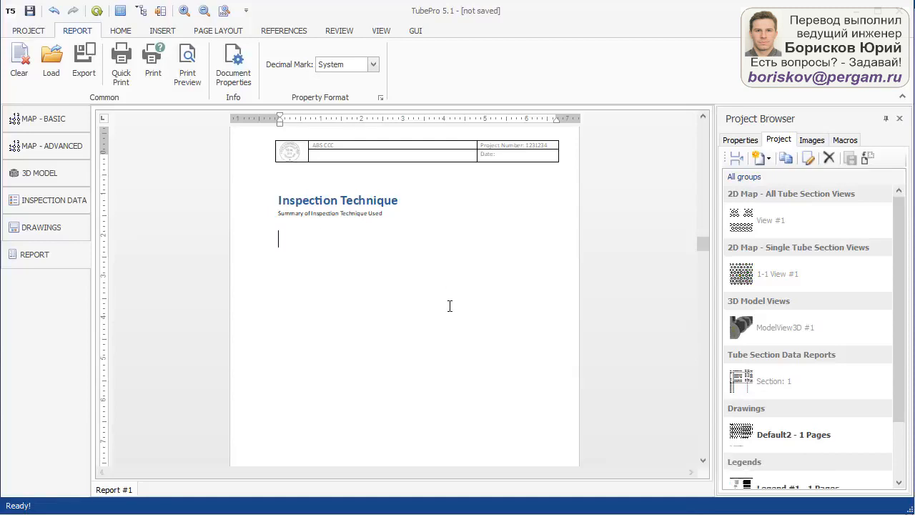
scroll(450, 308, down, 12)
scroll(452, 327, down, 10)
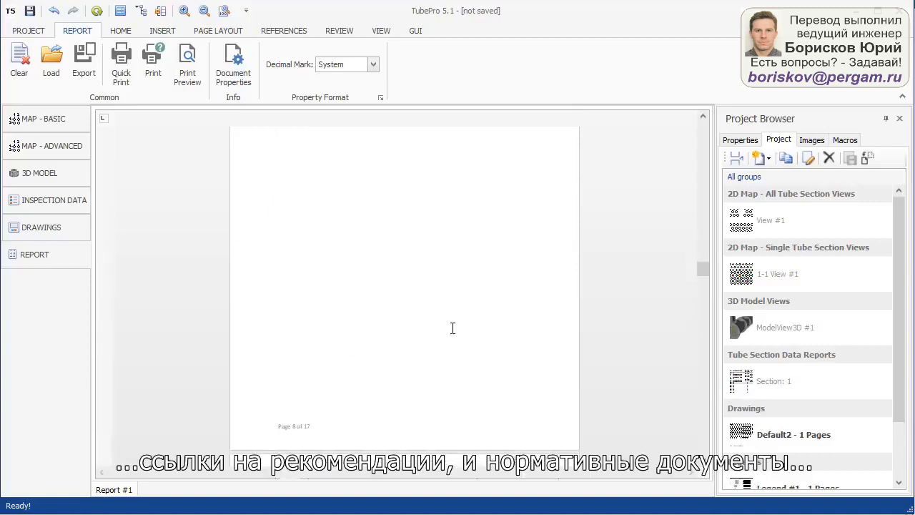
scroll(456, 333, down, 10)
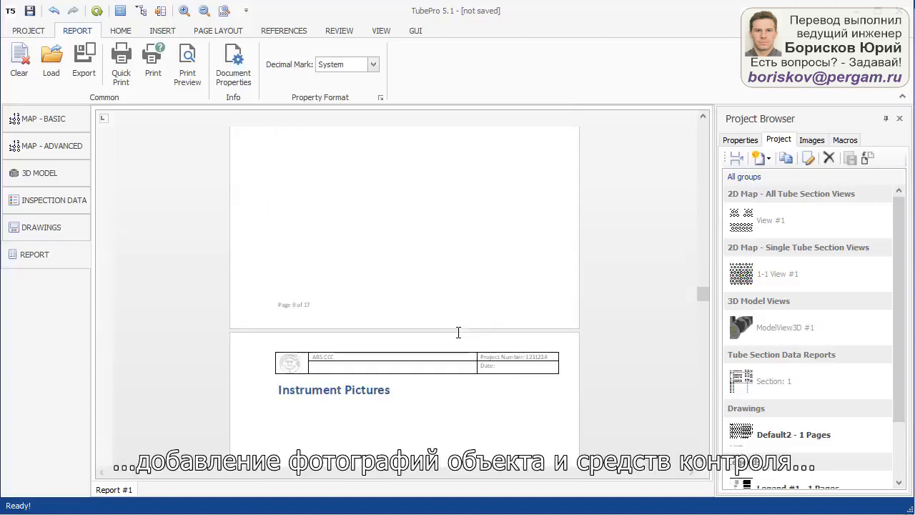
scroll(459, 331, down, 10)
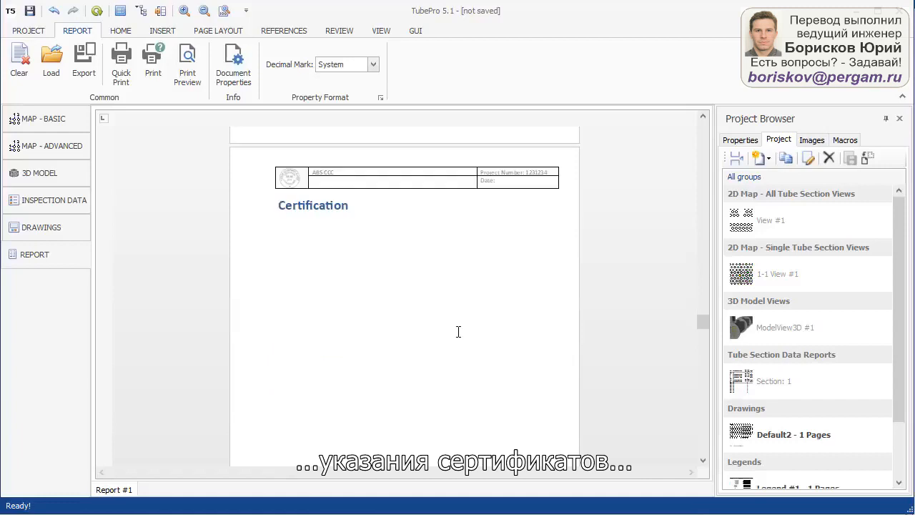
scroll(461, 330, down, 5)
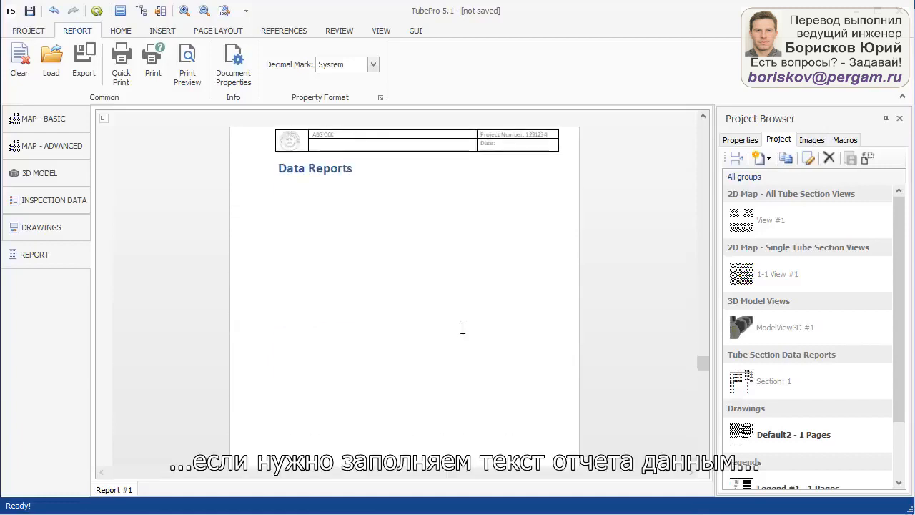
scroll(421, 288, down, 10)
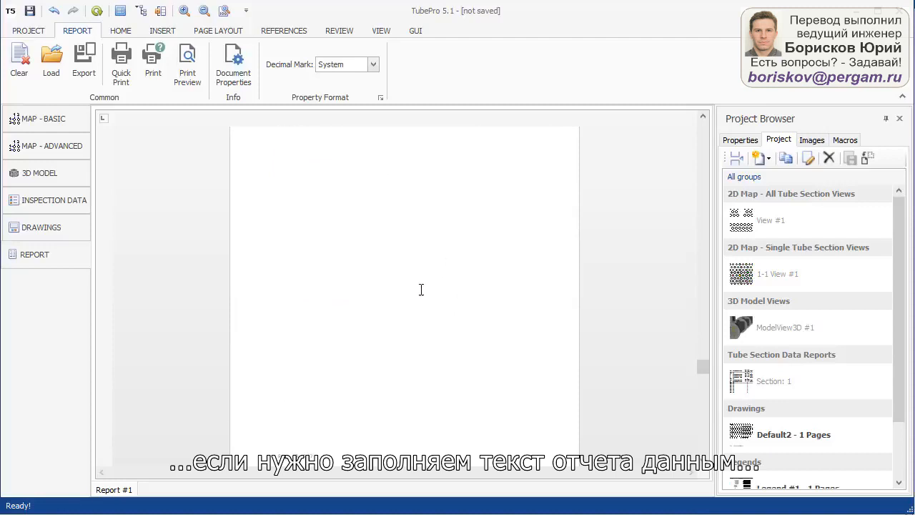
click(421, 293)
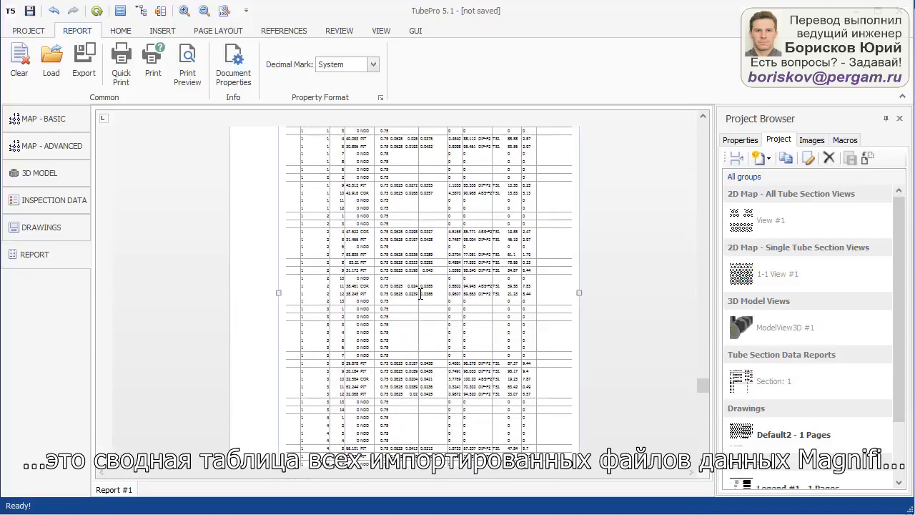
ctrl+scroll(417, 276, up, 3)
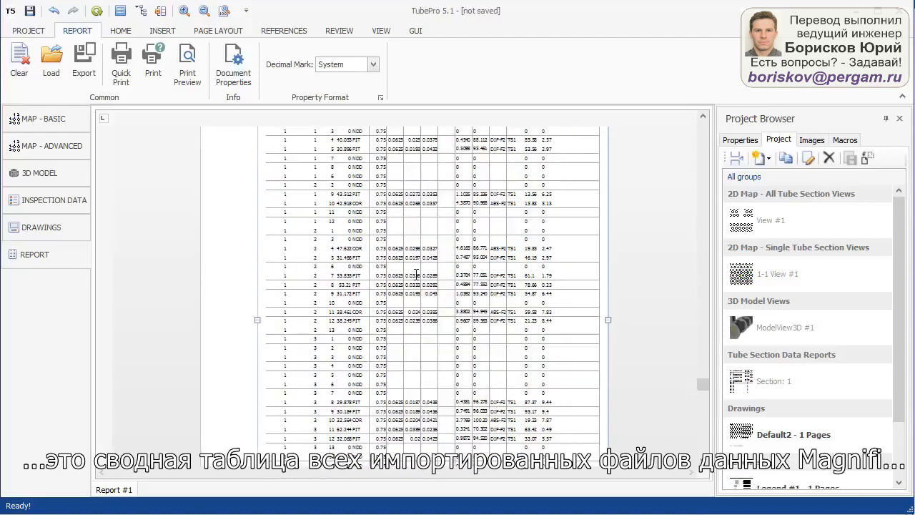
Open the section's inspection data report for editing and hide its Entry column.
scroll(416, 274, up, 3)
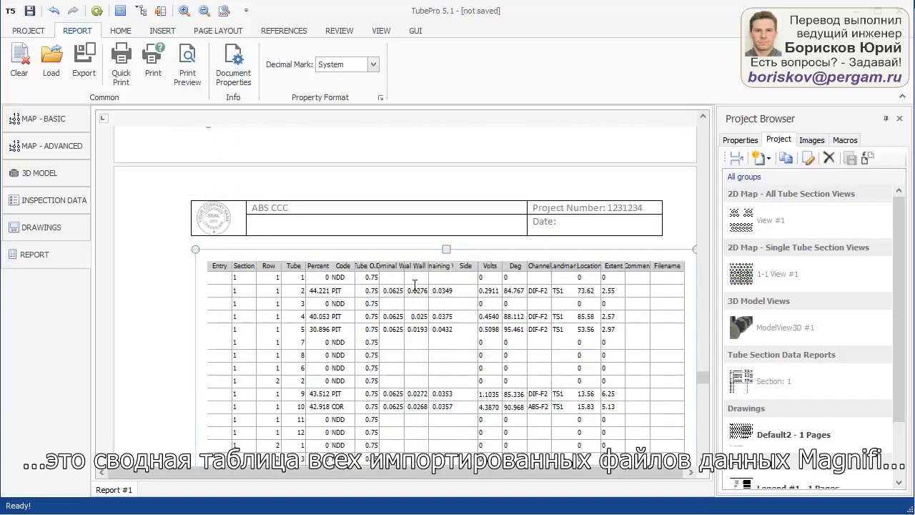
scroll(415, 292, down, 1)
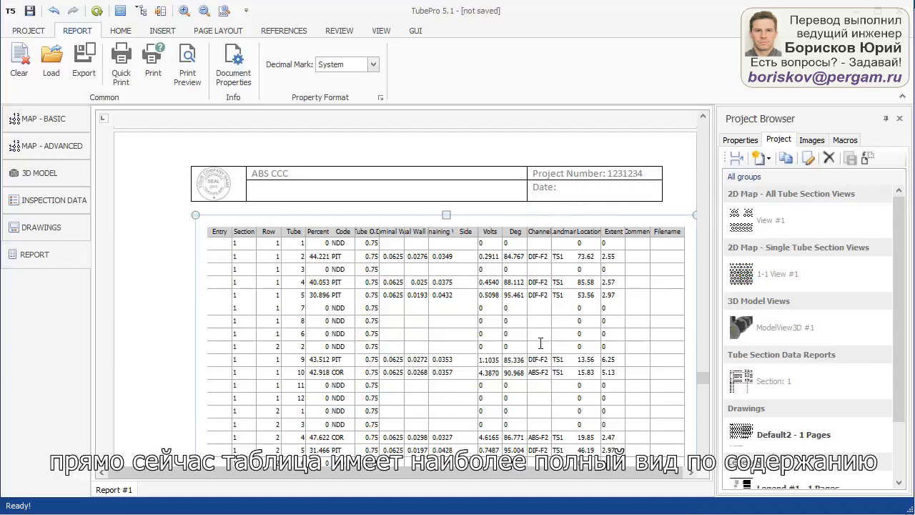
drag(531, 472, 566, 474)
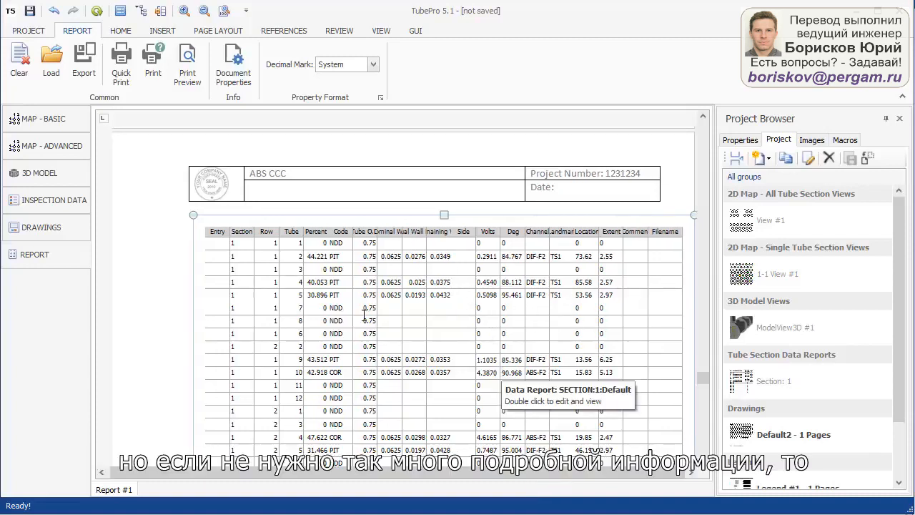
double_click(402, 321)
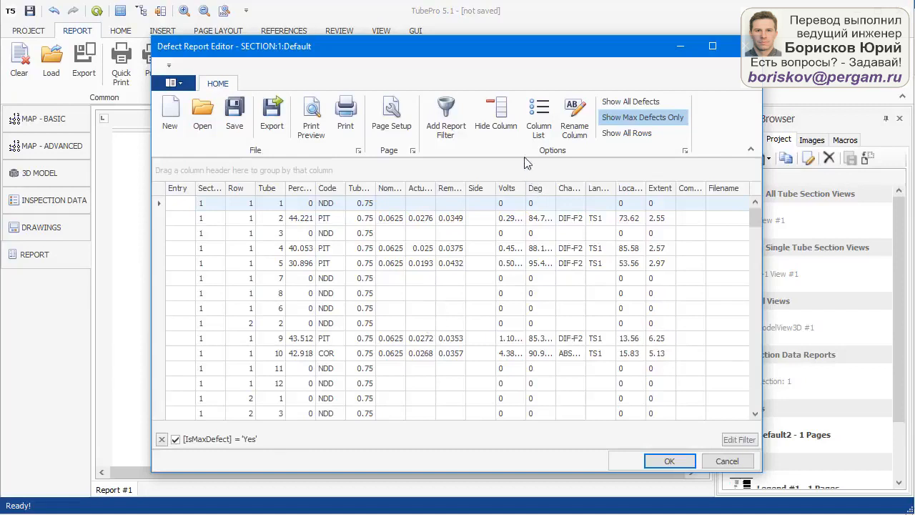
click(508, 119)
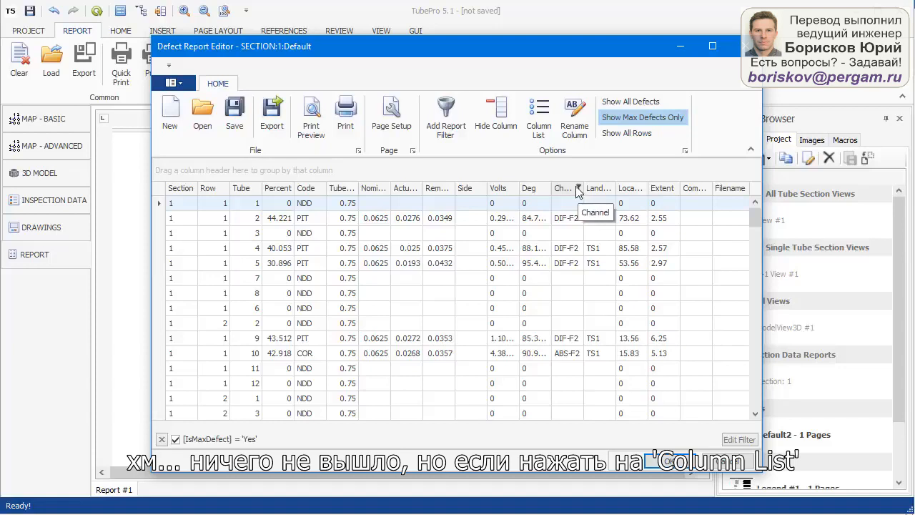
Remove the Filename, Remaining Wall, Nominal Wall, Tube O.D. and Actual Wall Loss columns through the column list, and apply the changes to the report.
click(539, 119)
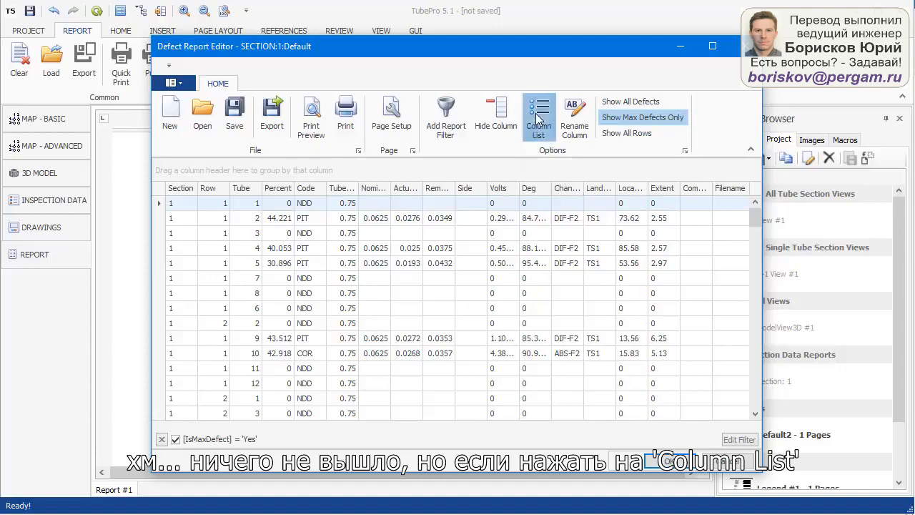
drag(656, 349, 648, 272)
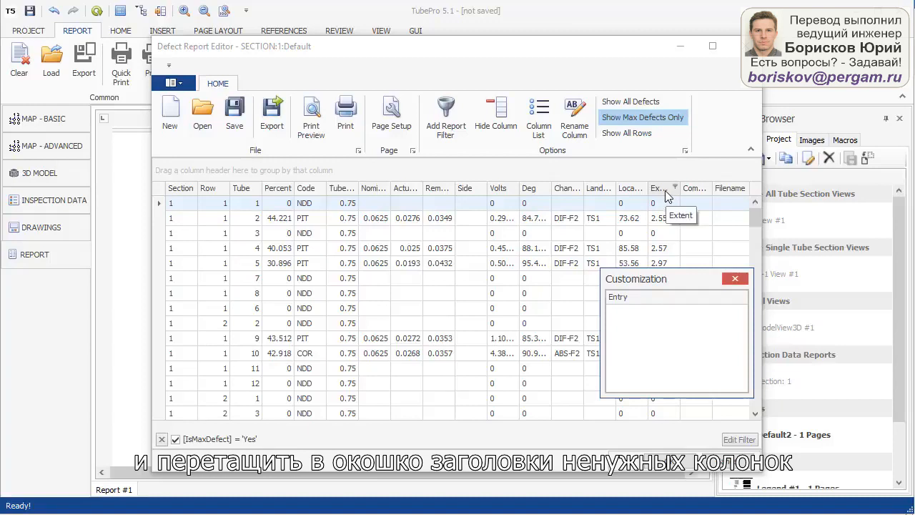
drag(730, 188, 661, 332)
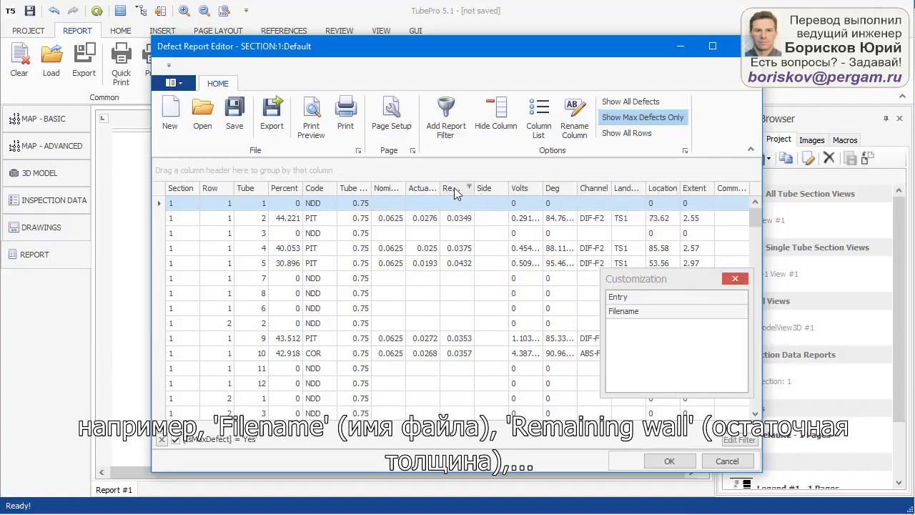
drag(457, 189, 650, 344)
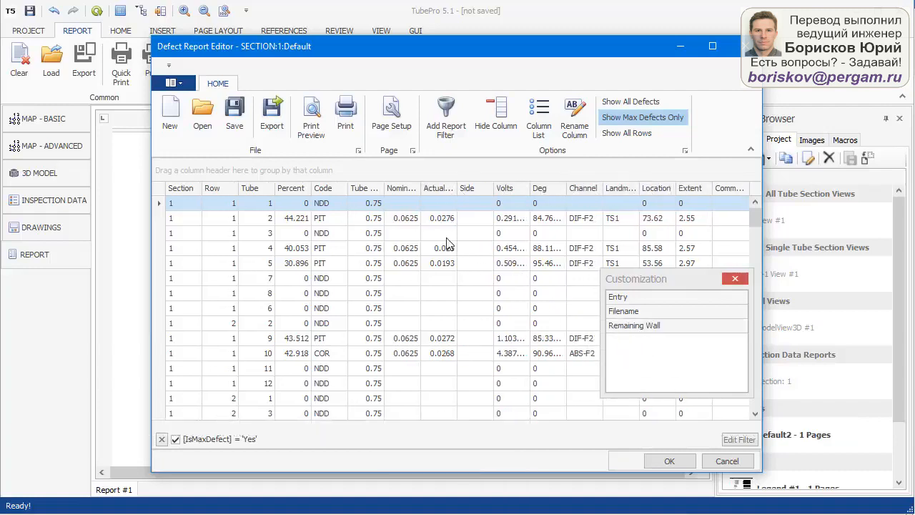
drag(404, 188, 643, 338)
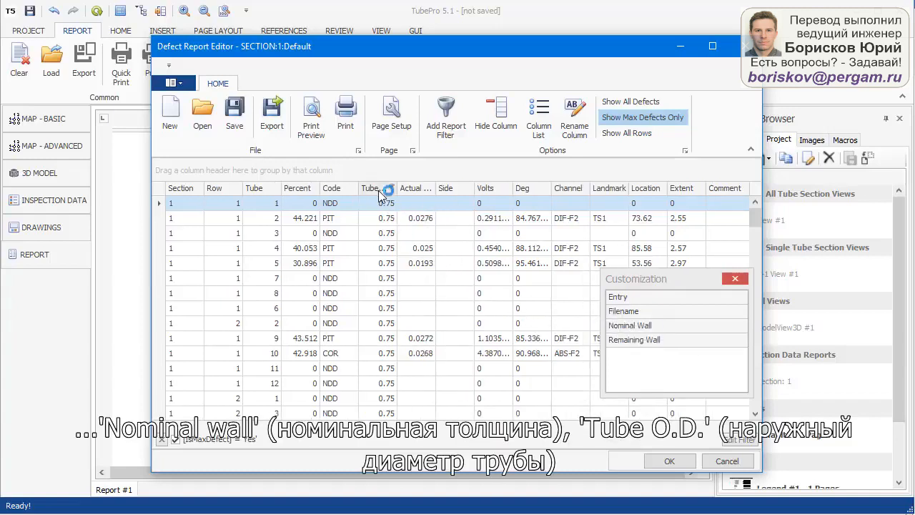
drag(386, 188, 646, 369)
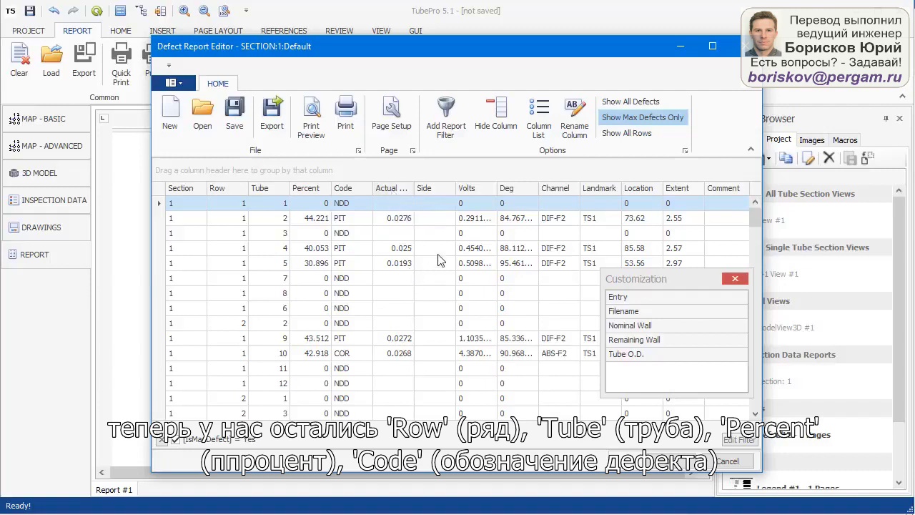
drag(391, 187, 659, 377)
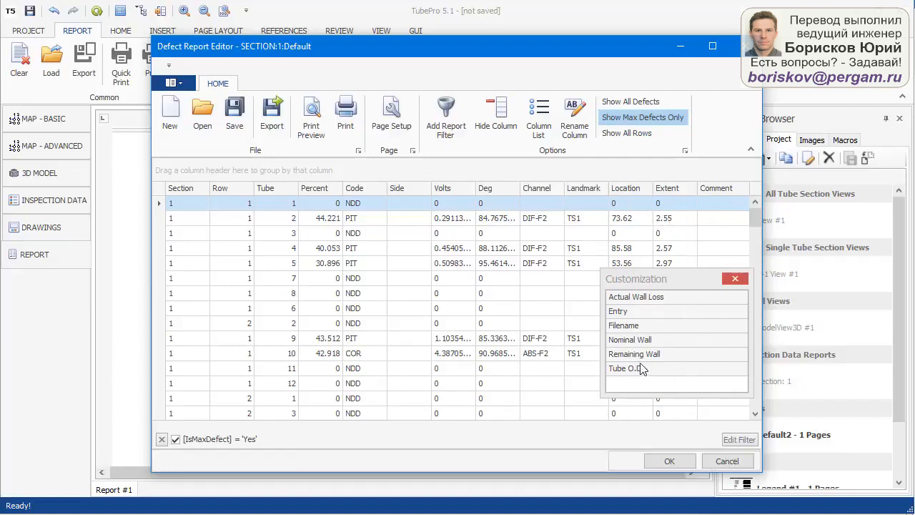
click(669, 462)
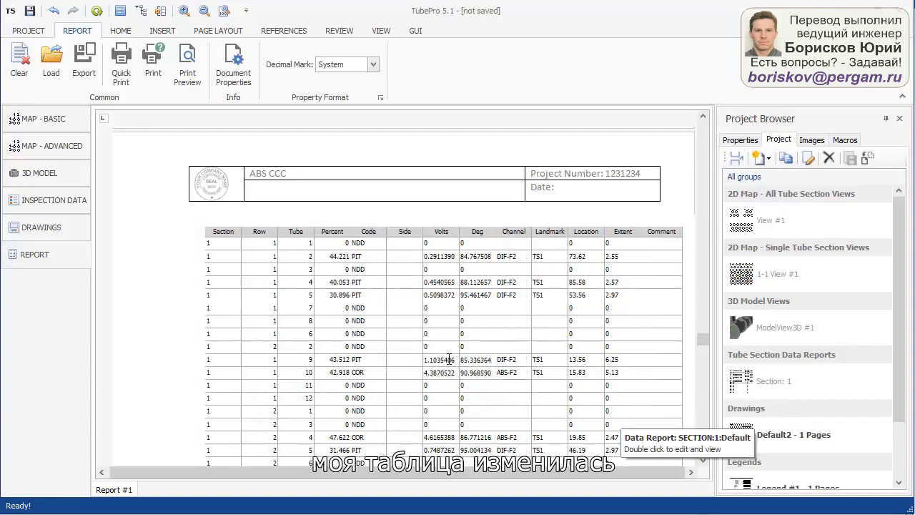
Shrink the data table on its first page proportionally to about the width of the page header.
click(449, 359)
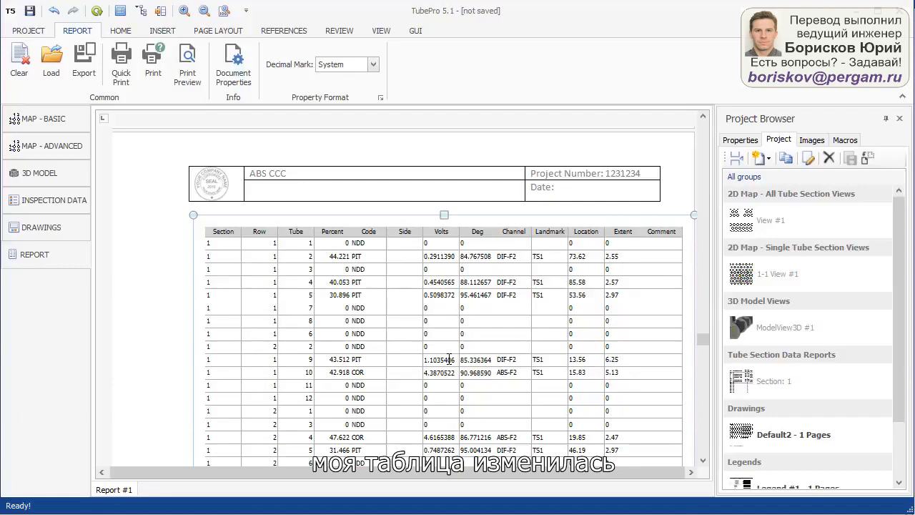
scroll(449, 359, down, 2)
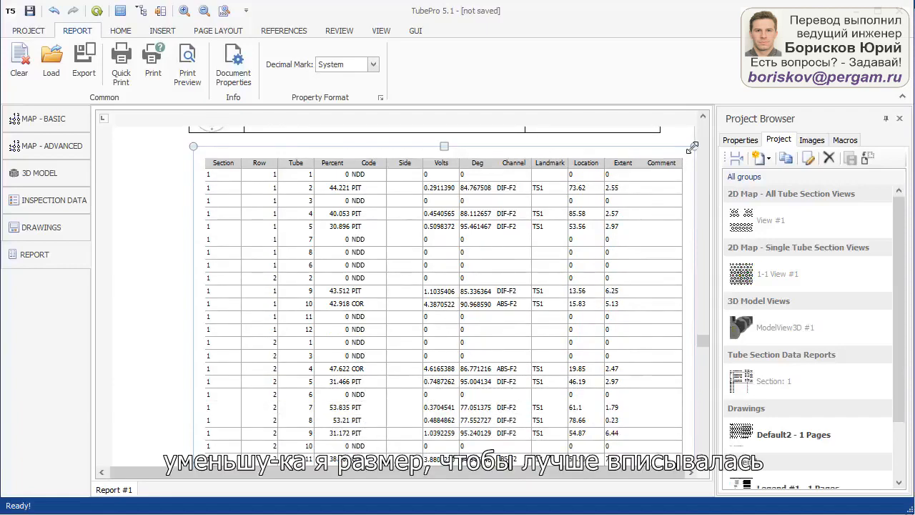
drag(690, 148, 623, 186)
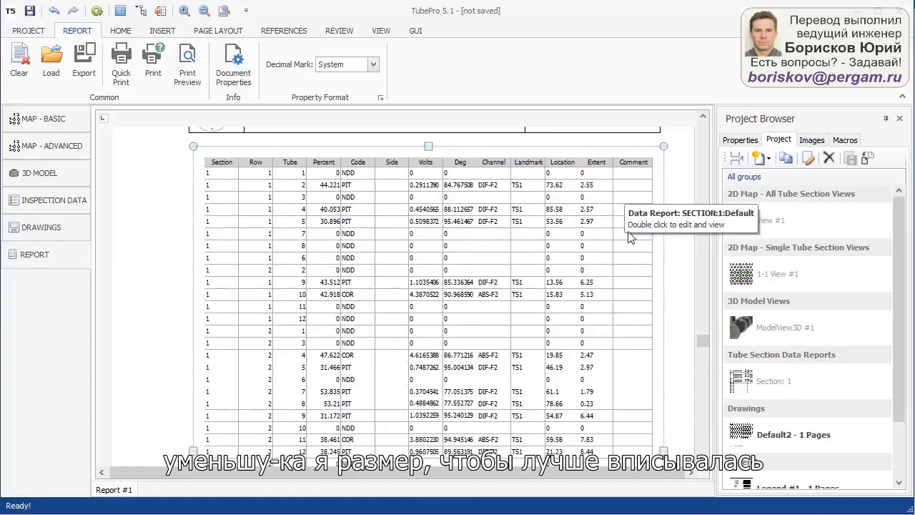
Look through the remaining pages of the inspection data table to check the reduced column set.
scroll(670, 243, down, 10)
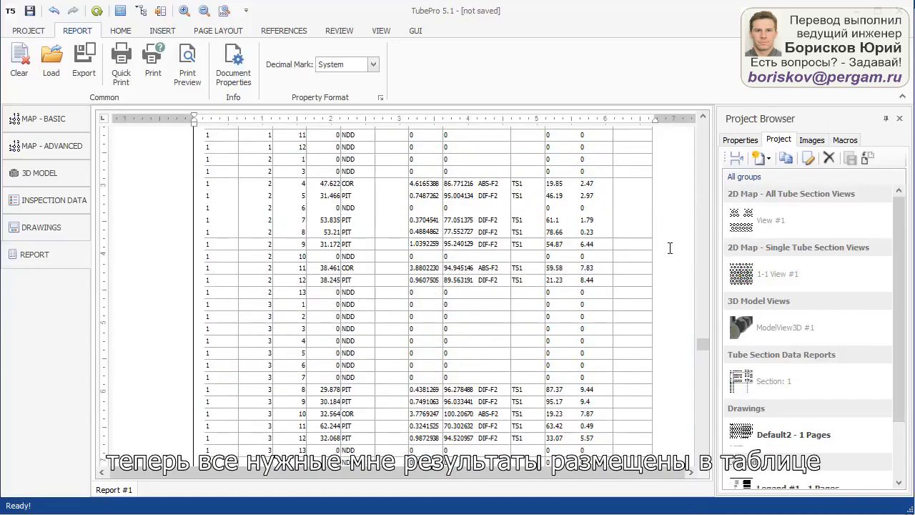
scroll(670, 257, down, 15)
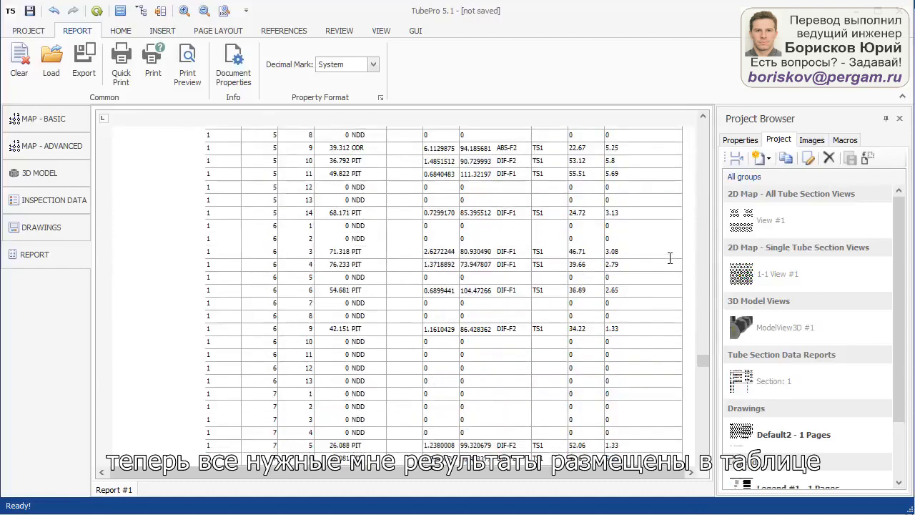
scroll(670, 266, down, 15)
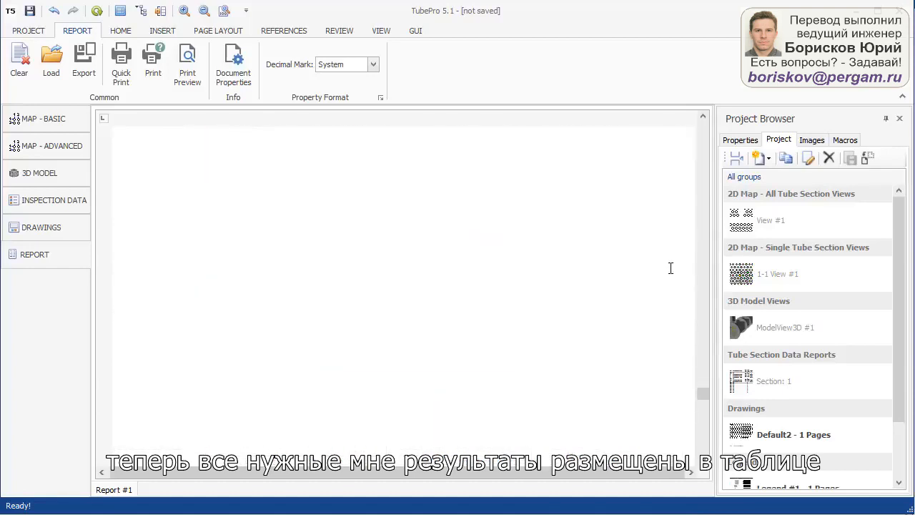
scroll(668, 267, up, 15)
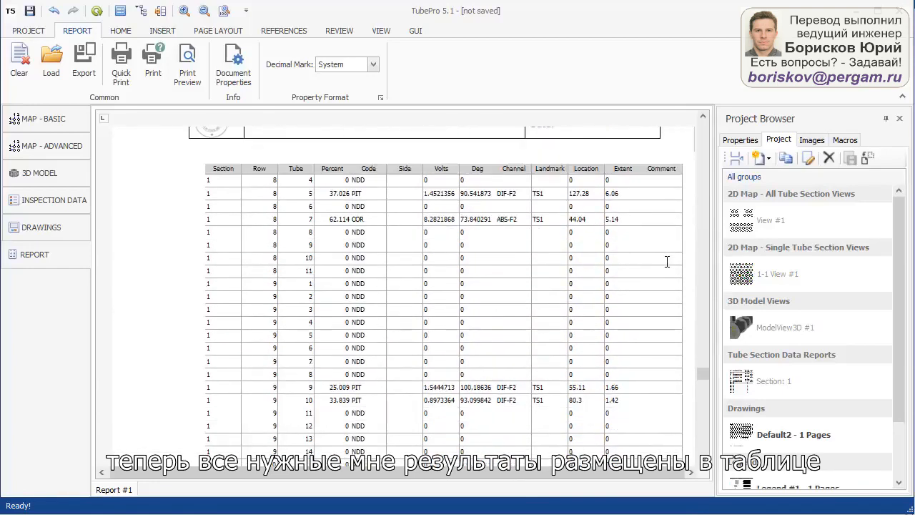
scroll(669, 267, up, 5)
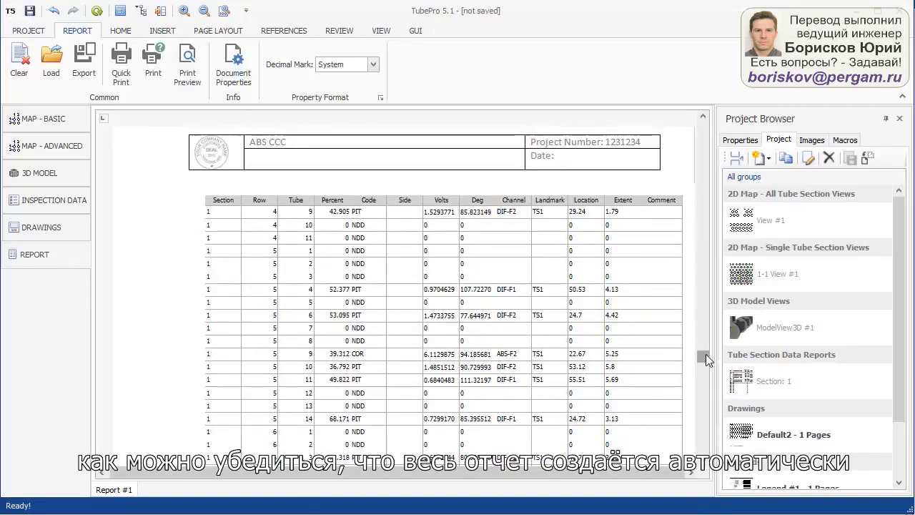
Return to the report's cover page and examine the available text formatting, insertion, page layout and reference commands.
drag(705, 354, 713, 130)
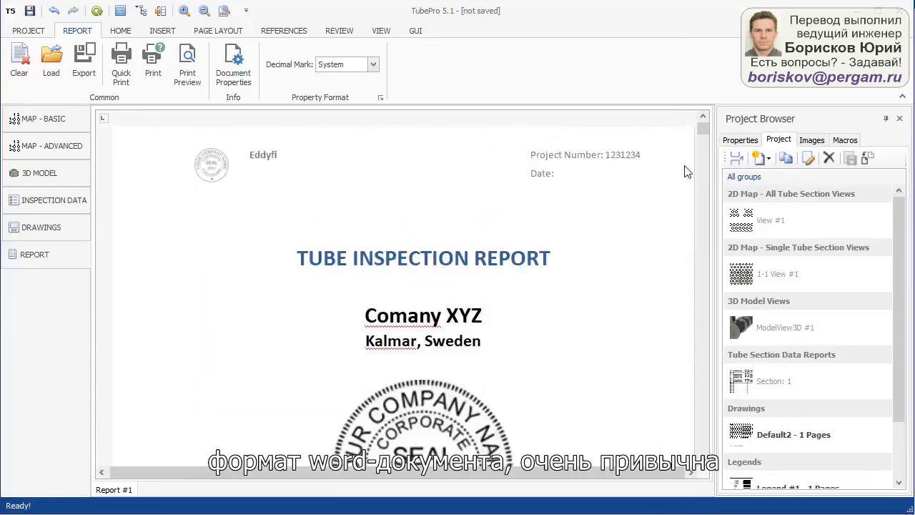
click(569, 323)
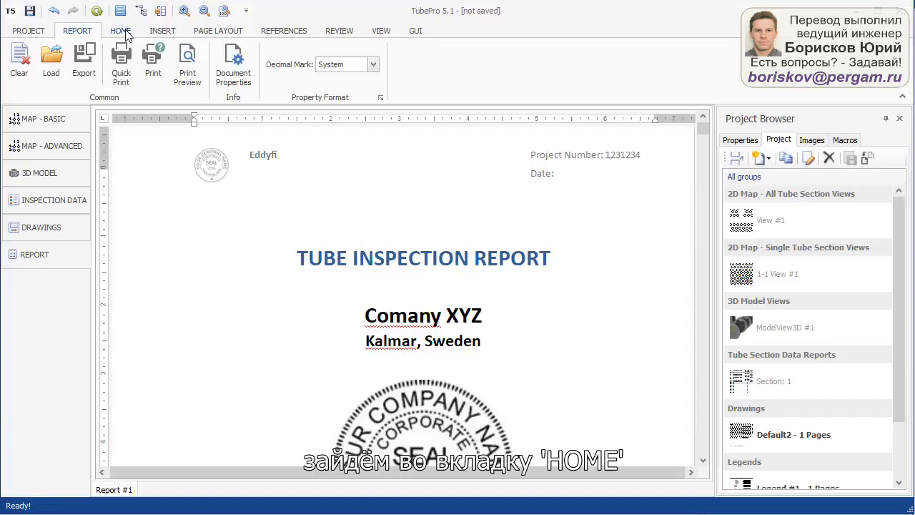
click(121, 31)
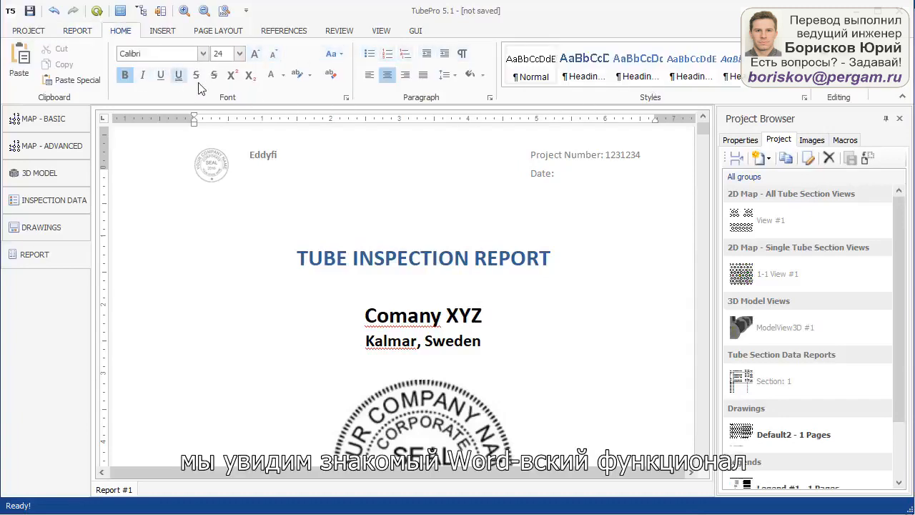
click(163, 32)
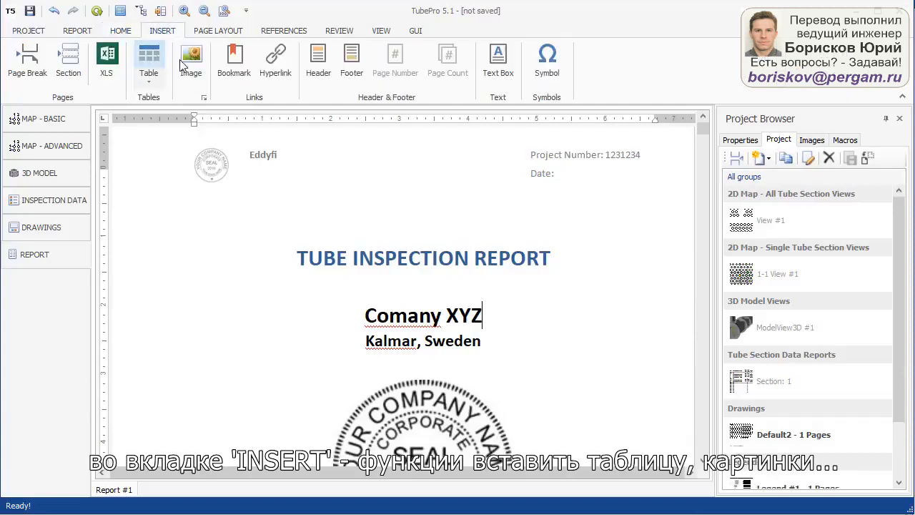
click(221, 33)
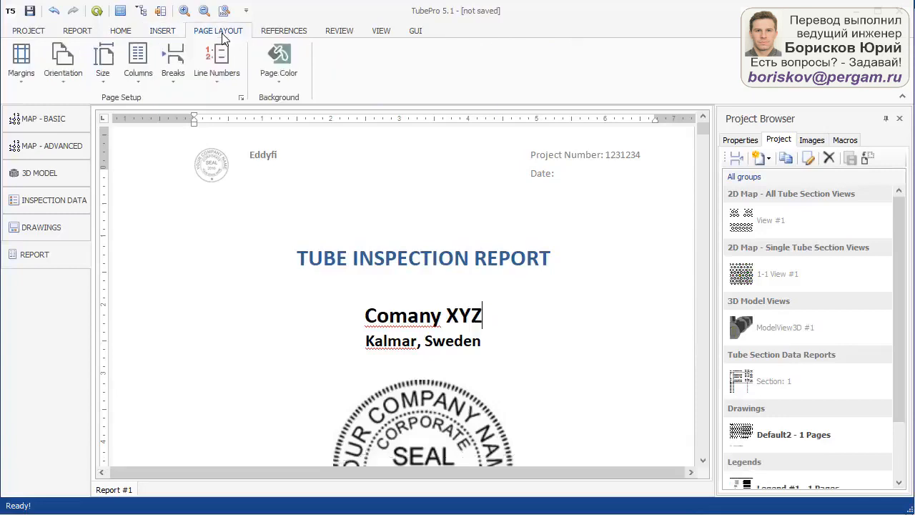
click(290, 34)
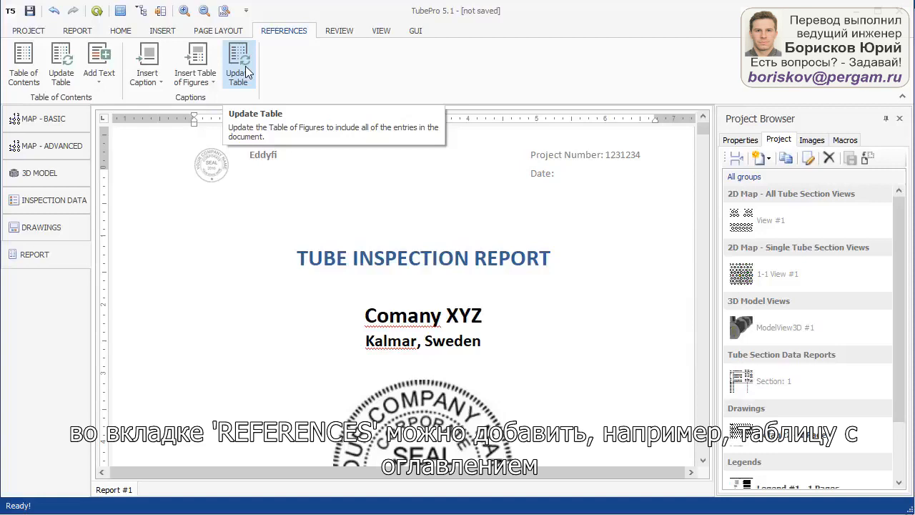
click(283, 292)
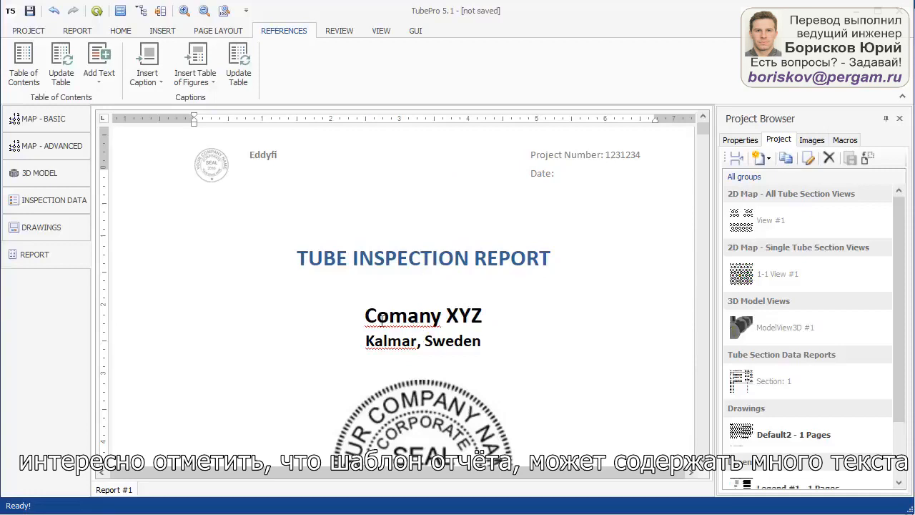
Review the project properties linked to the report and correct the client name to Company XYZ.
click(742, 141)
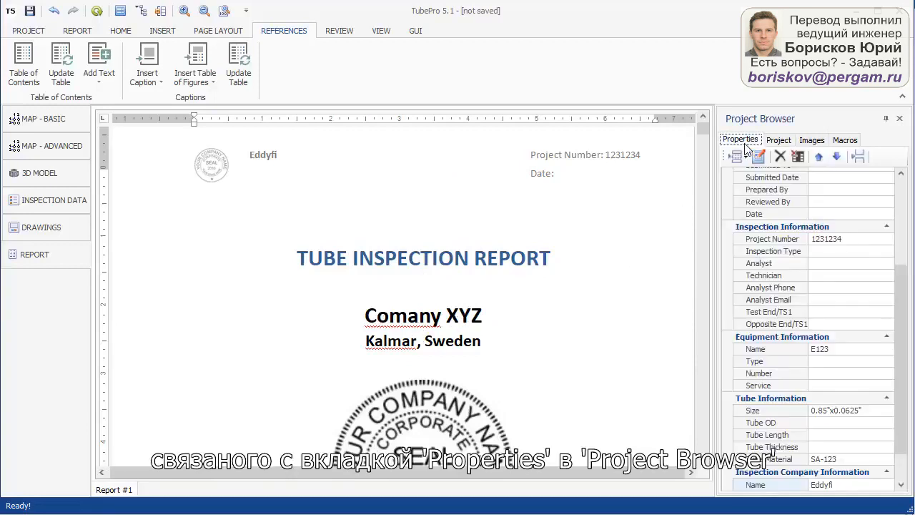
click(903, 259)
click(896, 386)
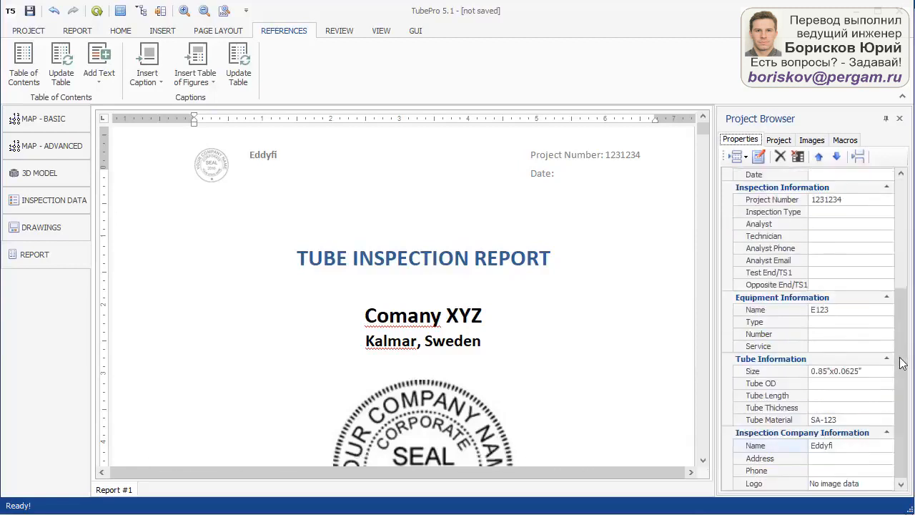
click(901, 174)
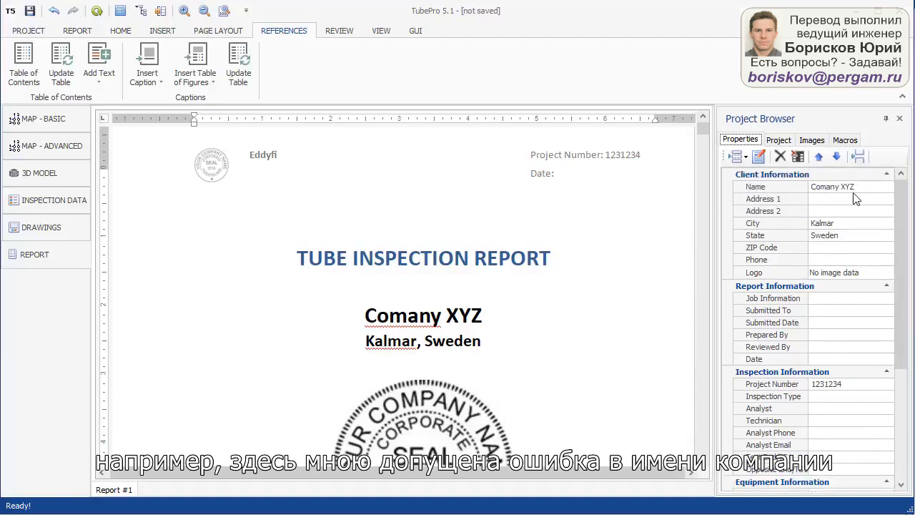
click(832, 188)
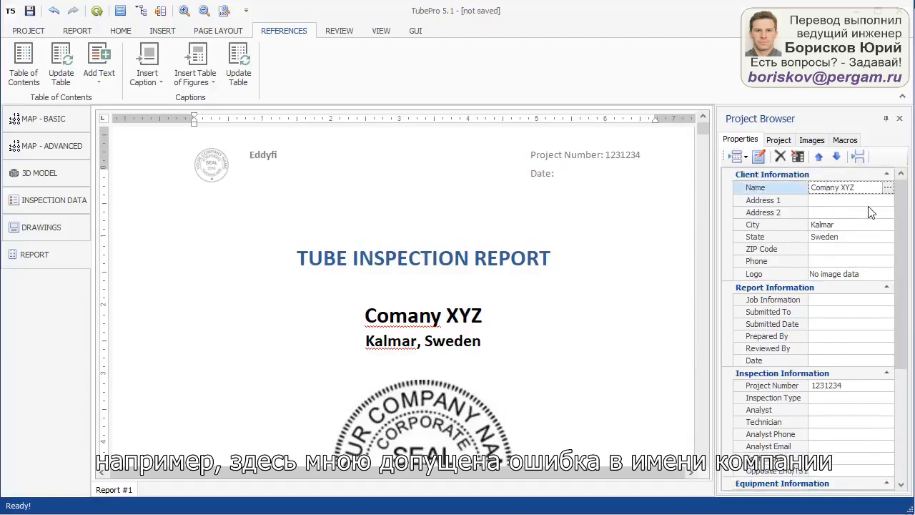
text(p)
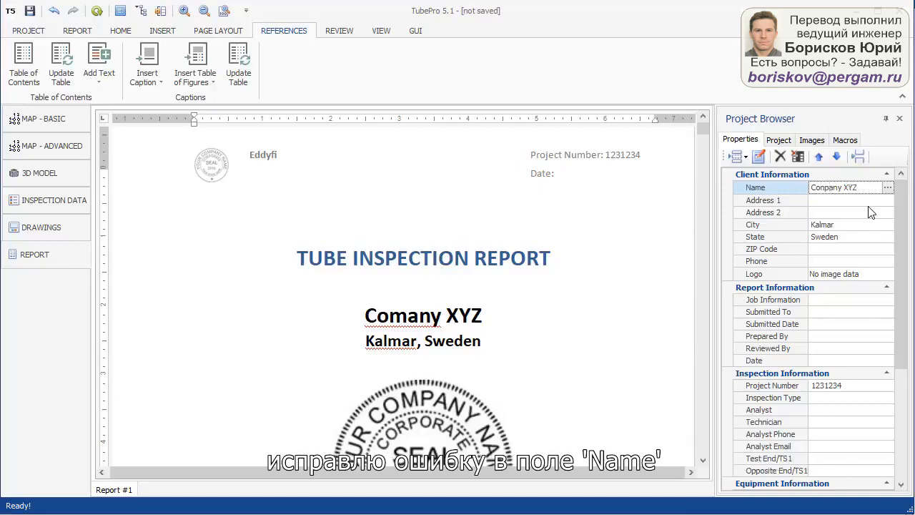
key(BackSpace)
key(BackSpace)
text(mp)
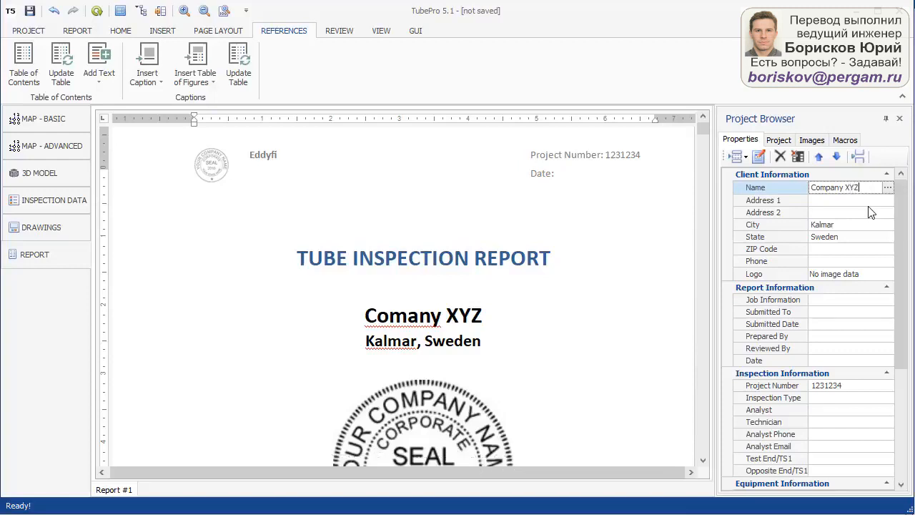
key(Return)
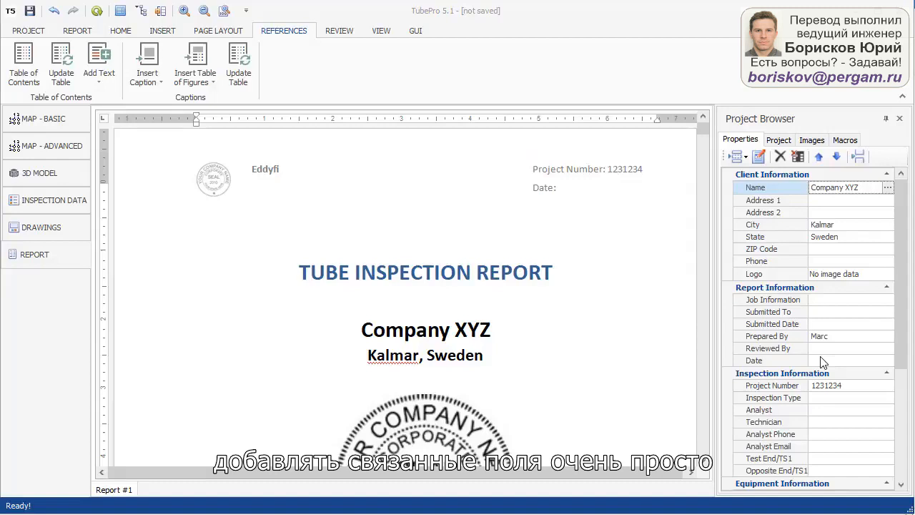
Fill in the client's Address 1 property and insert it as a linked field on a new cover page line above the city.
click(366, 355)
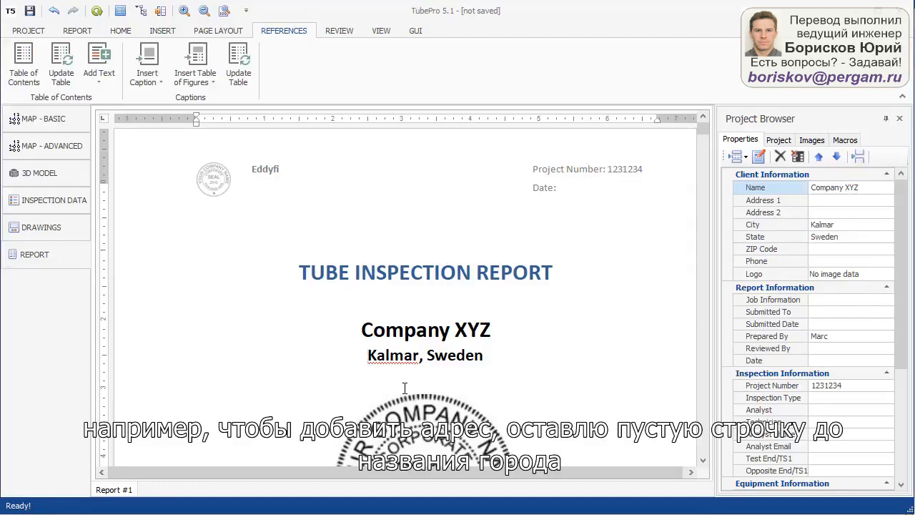
key(Return)
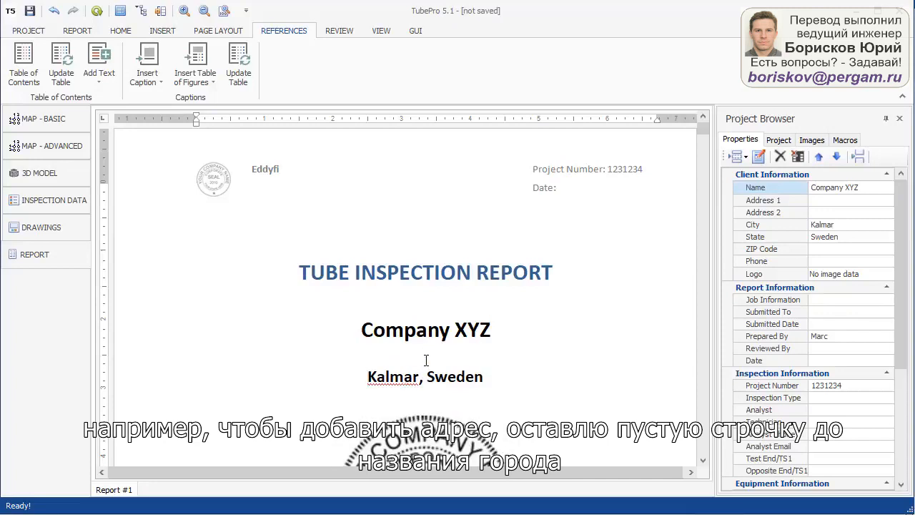
click(426, 361)
click(828, 201)
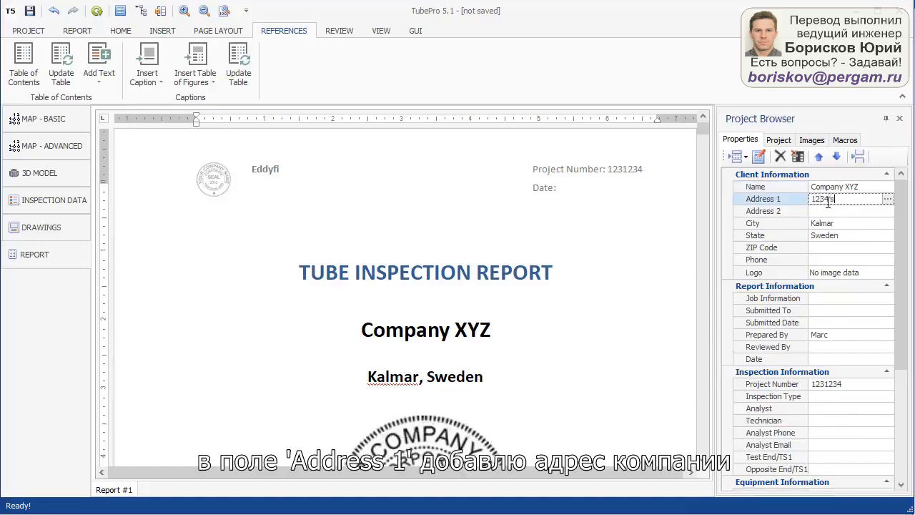
text(1234 street)
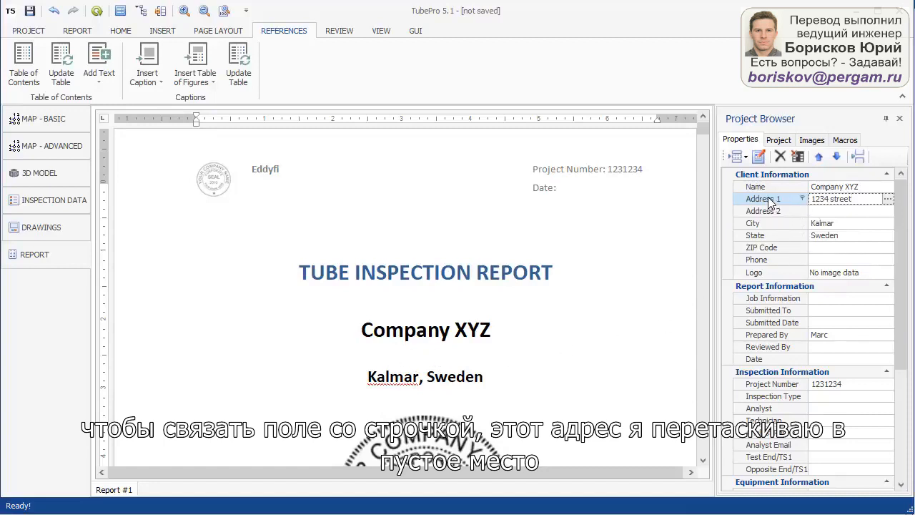
drag(770, 203, 427, 361)
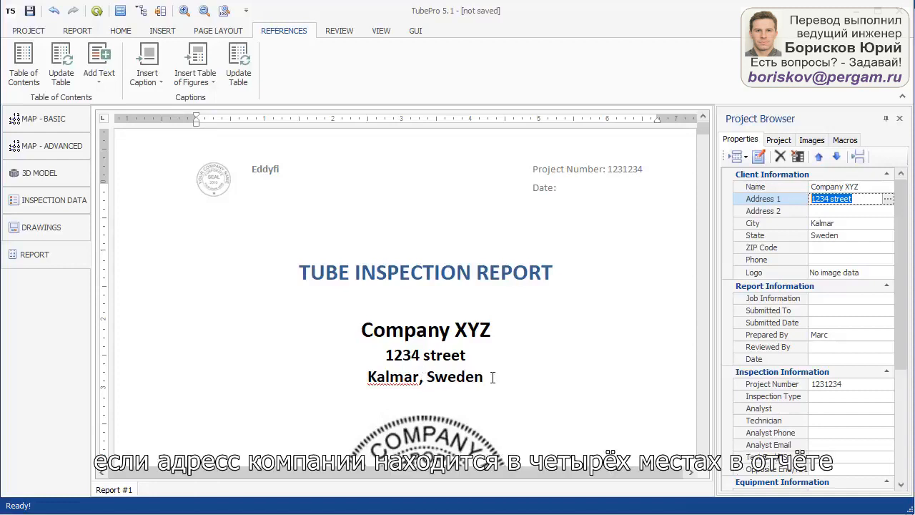
Replace the word street in the client's Address 1 property with avenue.
click(852, 201)
double_click(841, 202)
text(avenue)
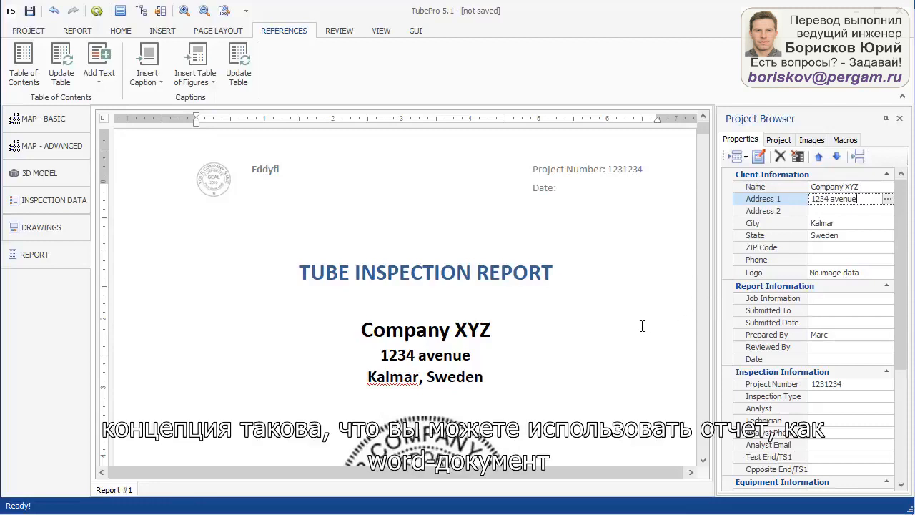
Insert the 3D model view ModelView3D #1 on the blank report page following the tube map drawing.
scroll(575, 356, down, 10)
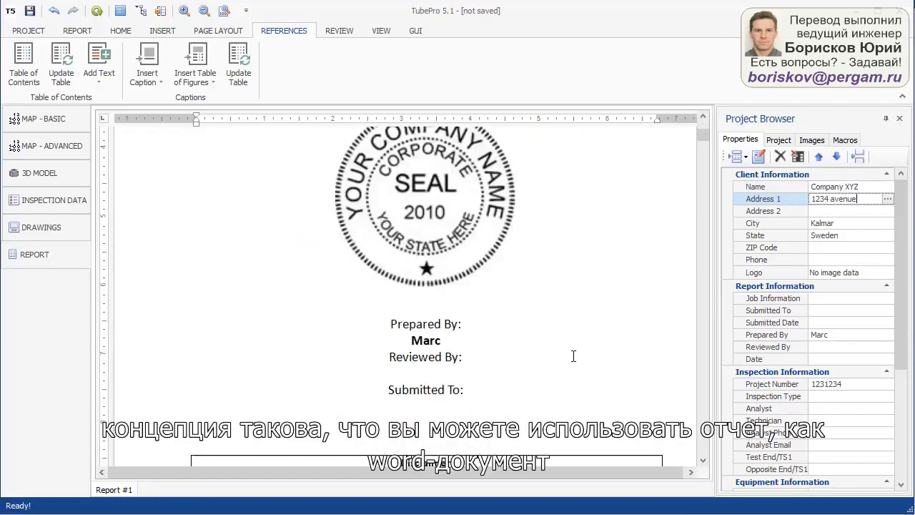
scroll(574, 355, down, 10)
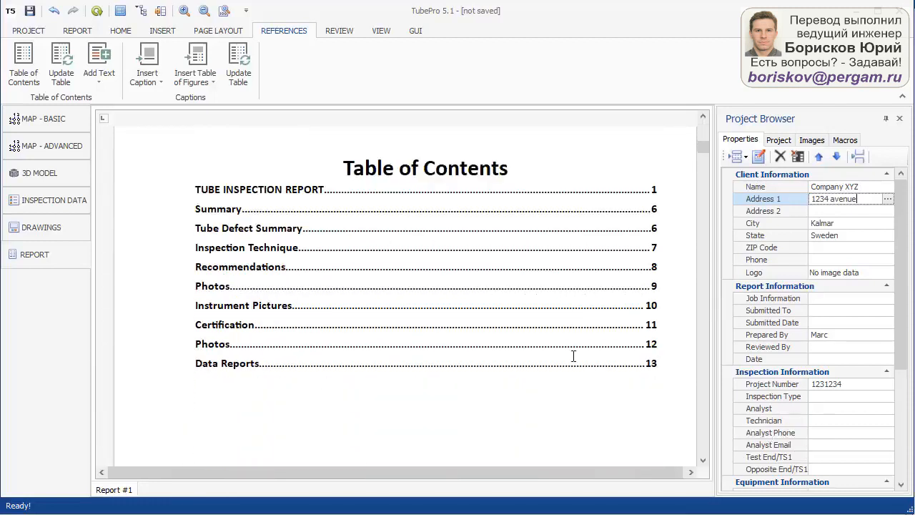
scroll(574, 355, down, 10)
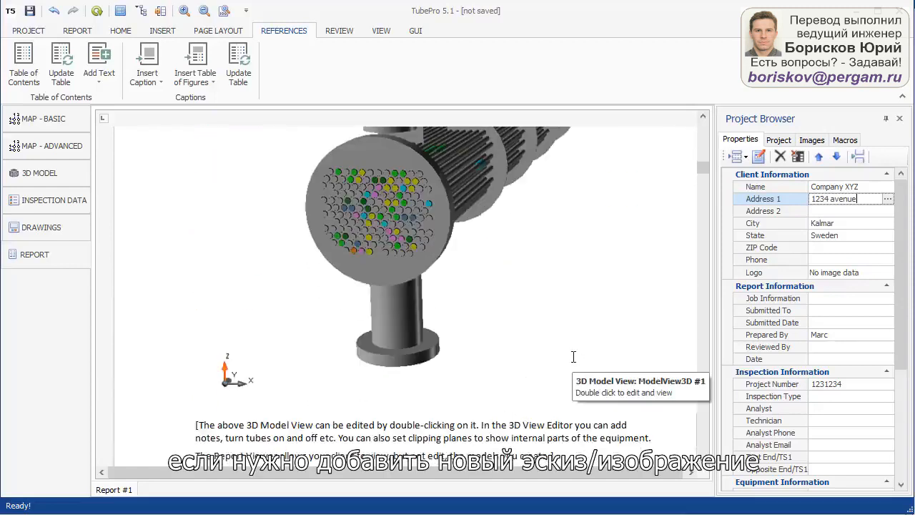
scroll(574, 358, down, 10)
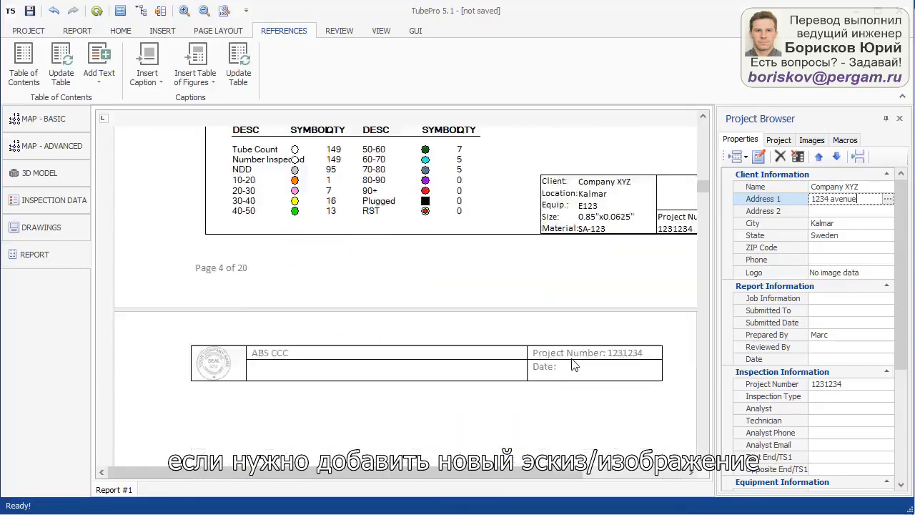
scroll(572, 365, down, 2)
click(355, 289)
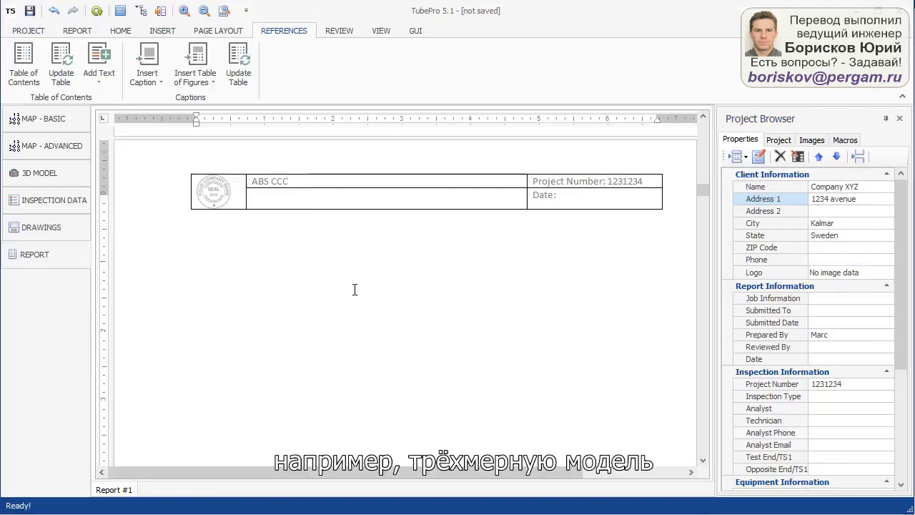
click(784, 142)
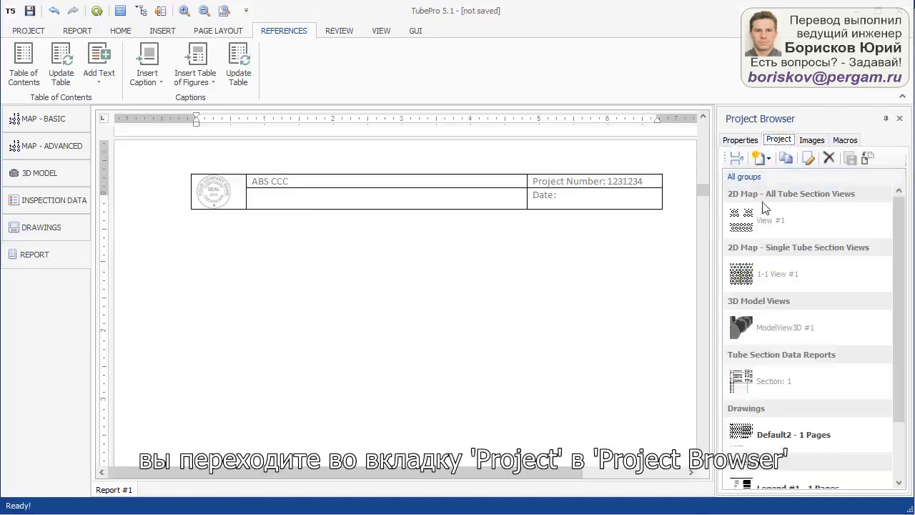
click(768, 326)
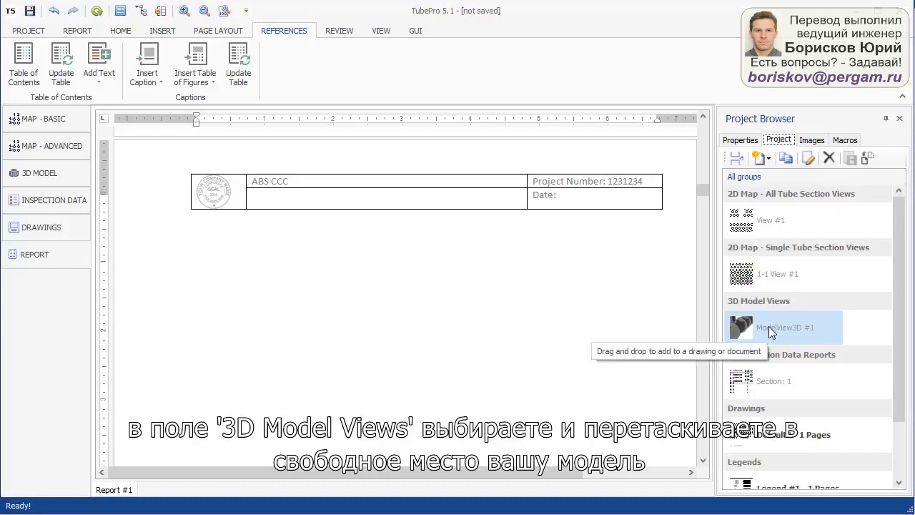
drag(769, 326, 203, 238)
scroll(364, 339, down, 6)
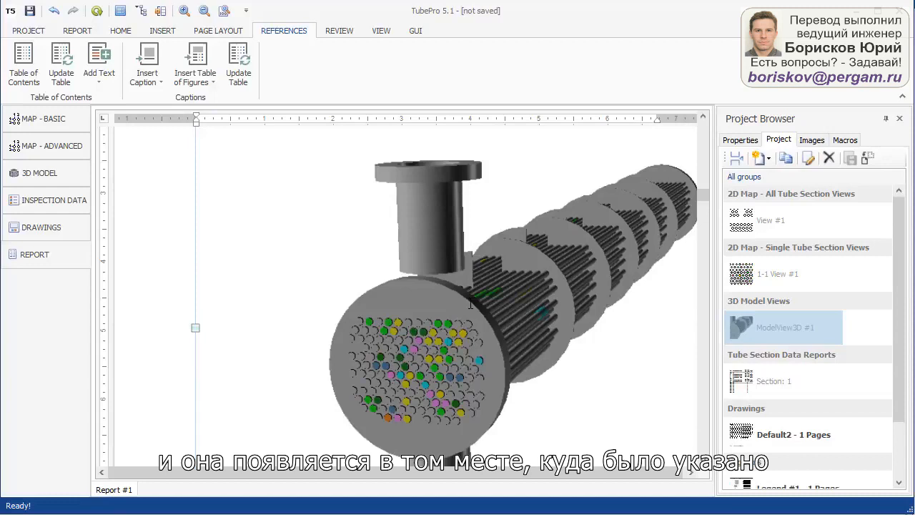
Open the inserted 3D model view for editing and hide the tubes of Section: 1 in the component's tube sections.
double_click(471, 304)
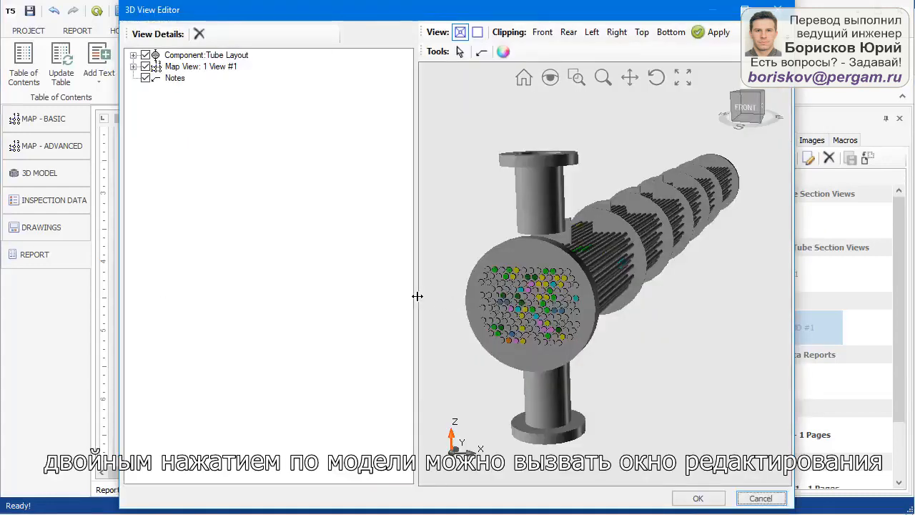
drag(416, 296, 280, 294)
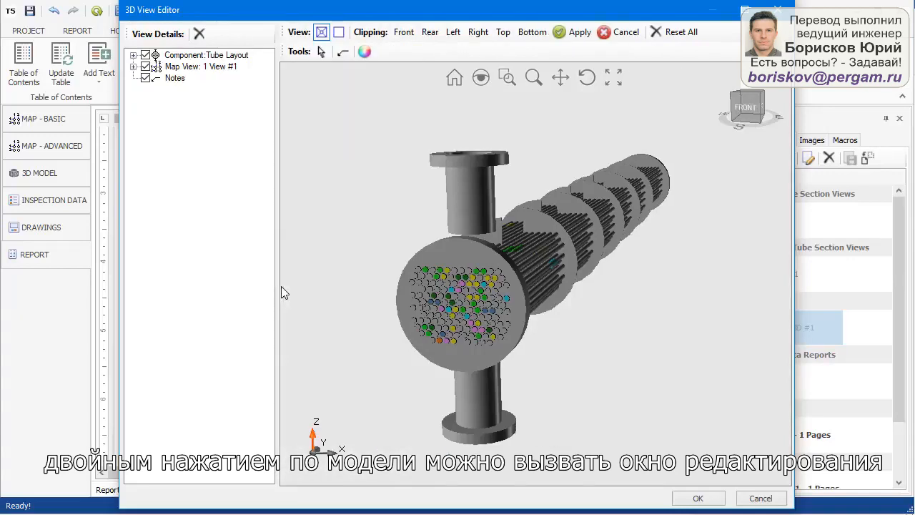
drag(480, 361, 426, 208)
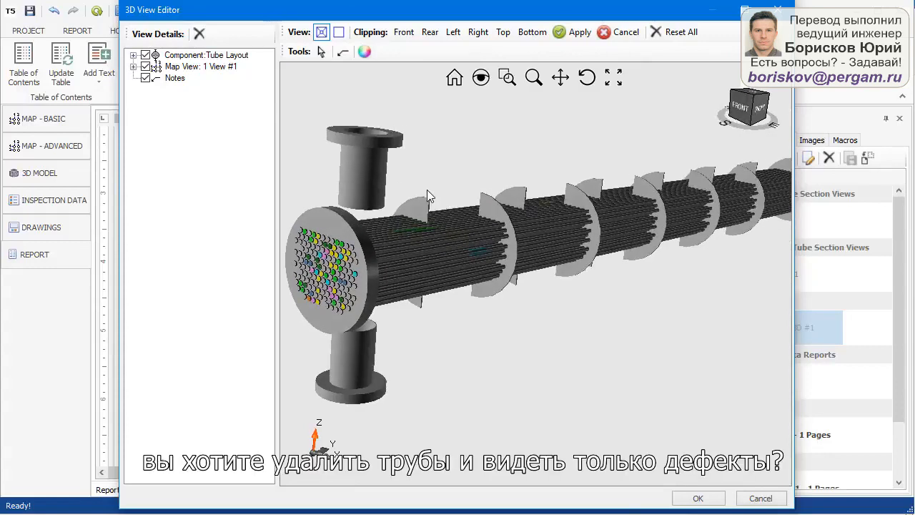
click(134, 67)
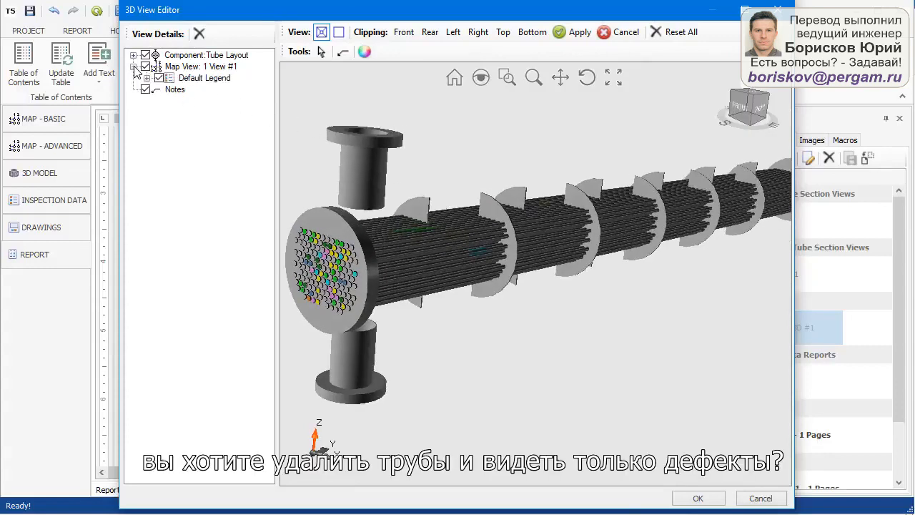
click(133, 55)
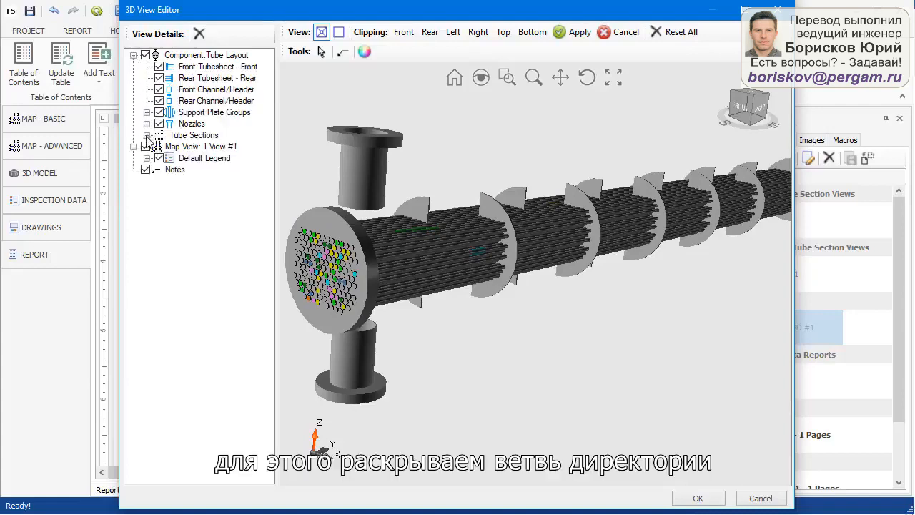
click(147, 135)
click(161, 147)
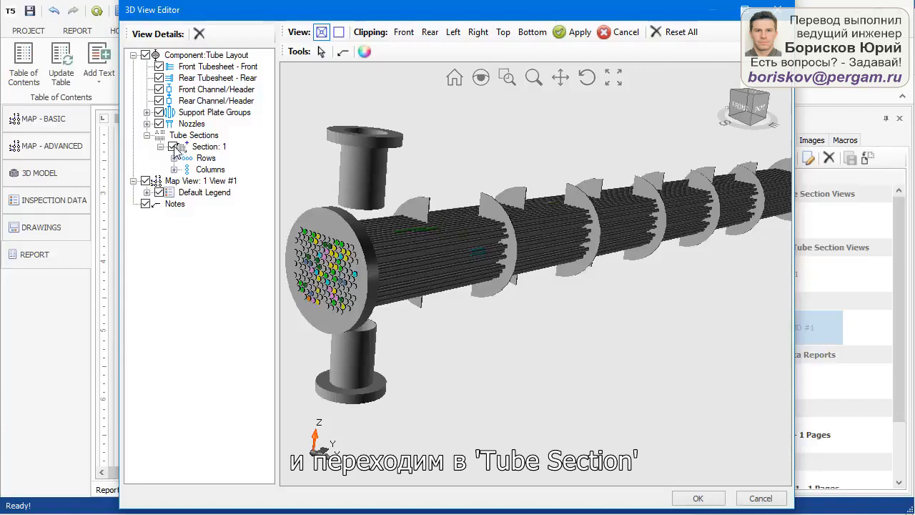
click(172, 147)
Orient the 3D view to a near-front close-up of the front tubesheet and apply the edited view to the report.
drag(460, 290, 562, 320)
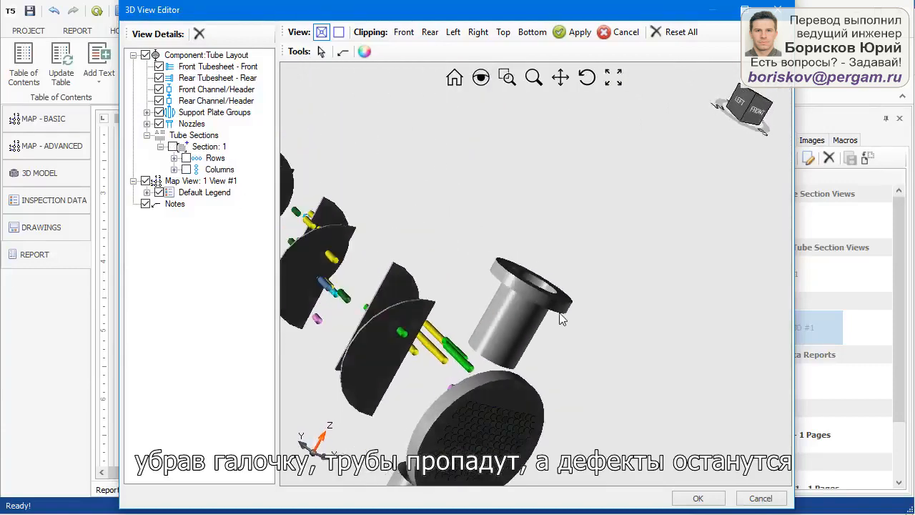
click(740, 102)
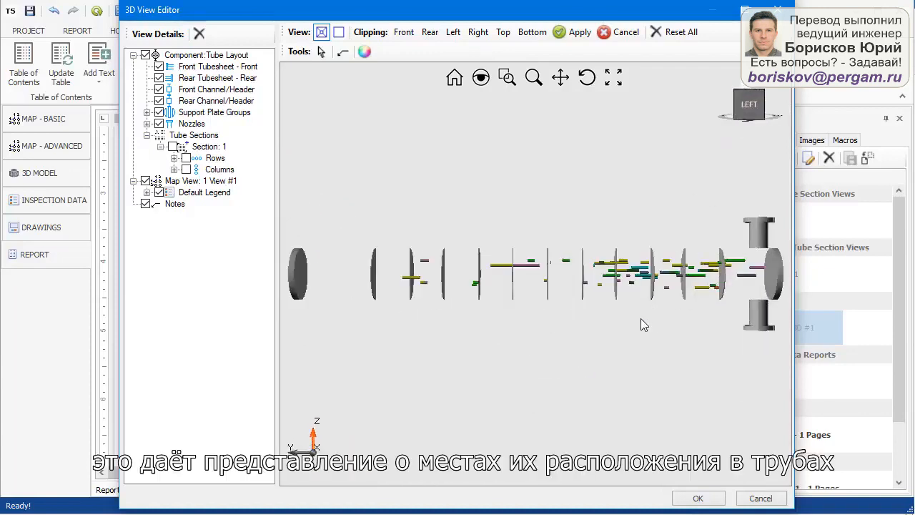
drag(644, 328, 572, 297)
scroll(567, 196, up, 10)
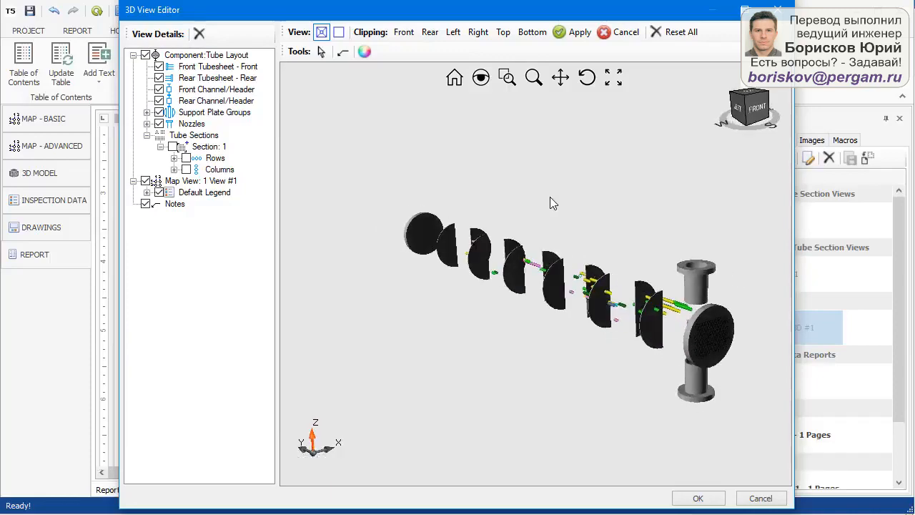
ctrl+middle_drag(607, 357, 537, 286)
middle_drag(610, 350, 544, 378)
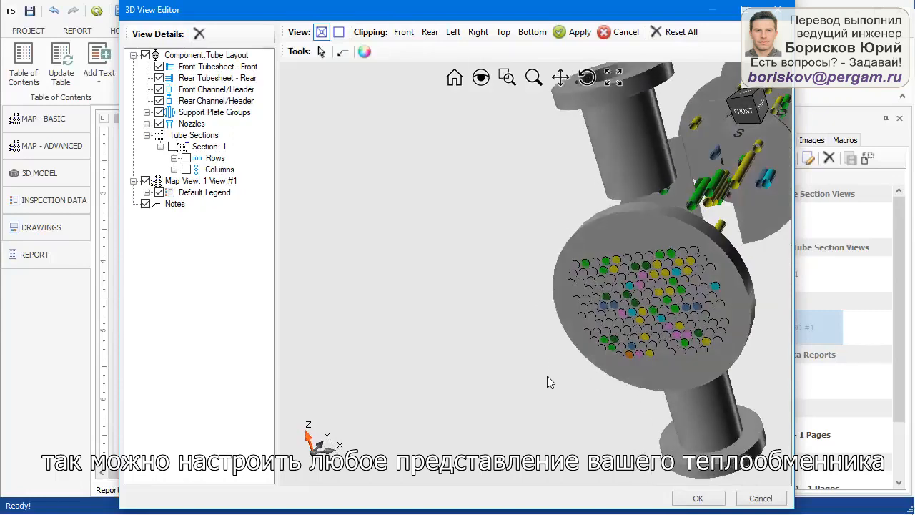
click(759, 109)
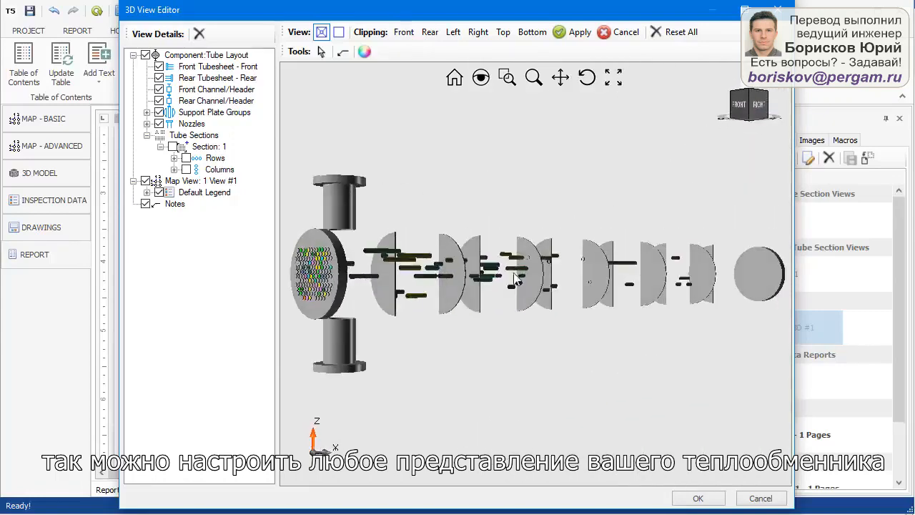
middle_drag(411, 321, 485, 211)
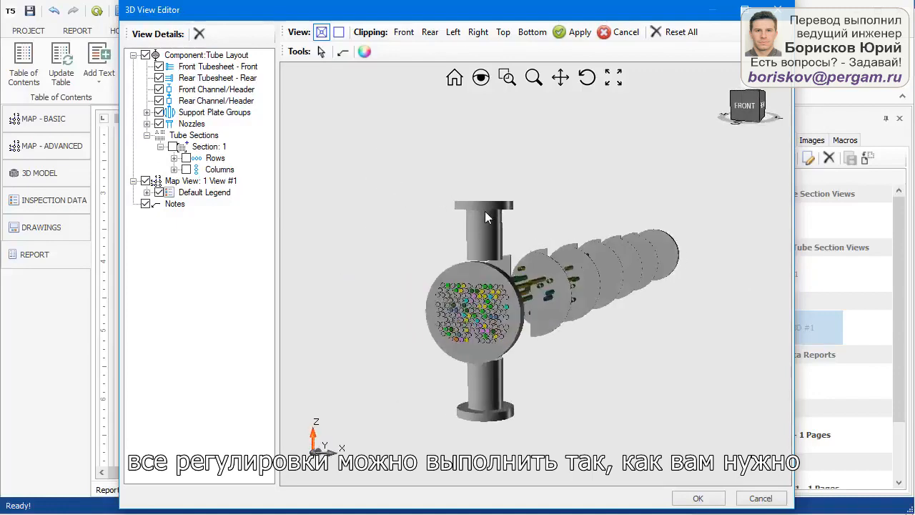
scroll(481, 312, up, 5)
scroll(480, 313, up, 2)
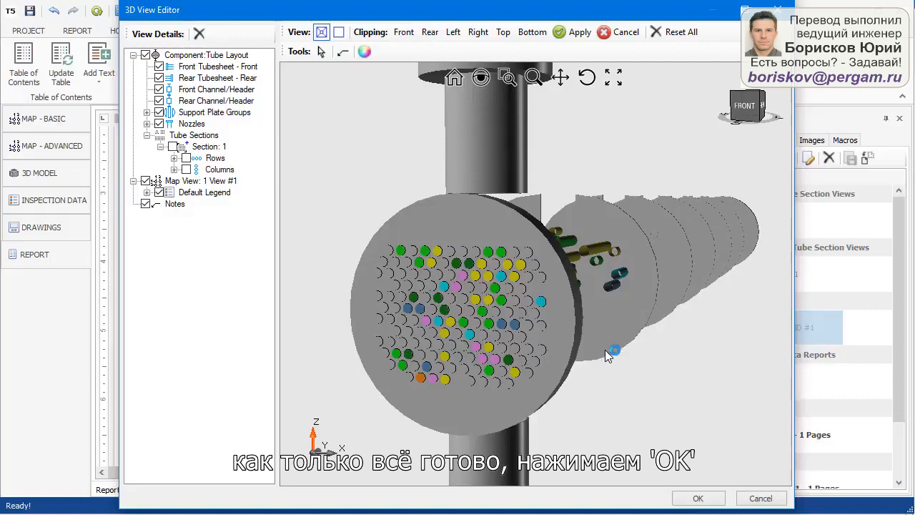
click(697, 498)
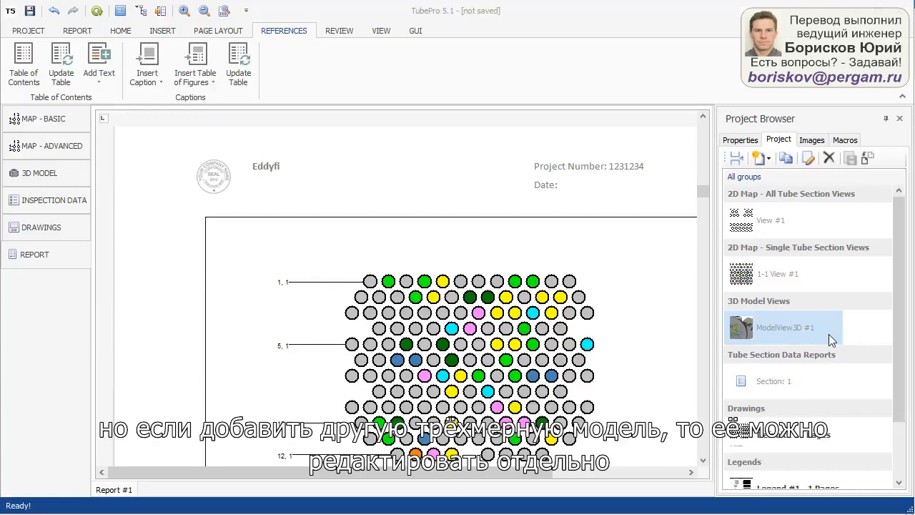
Look back through the report pages to the cover, and examine the available report and project file commands.
click(776, 281)
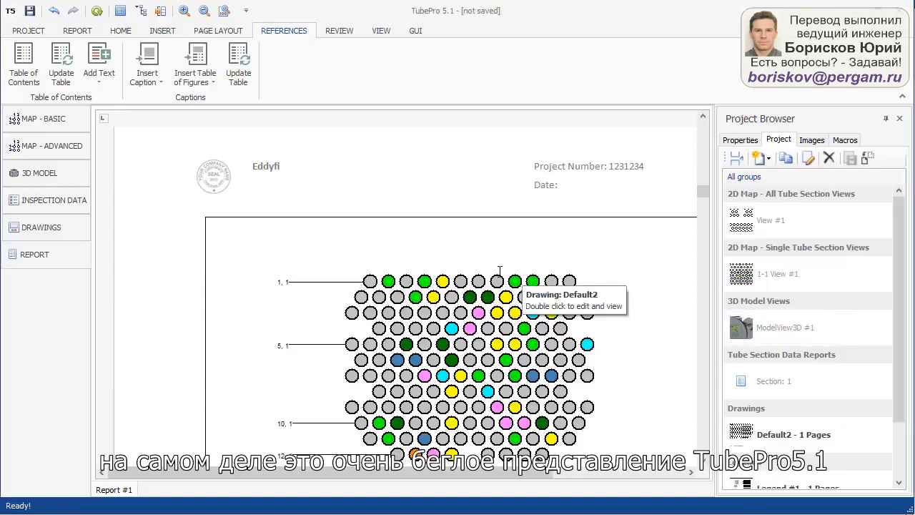
ctrl+scroll(501, 272, down, 1)
scroll(500, 272, up, 10)
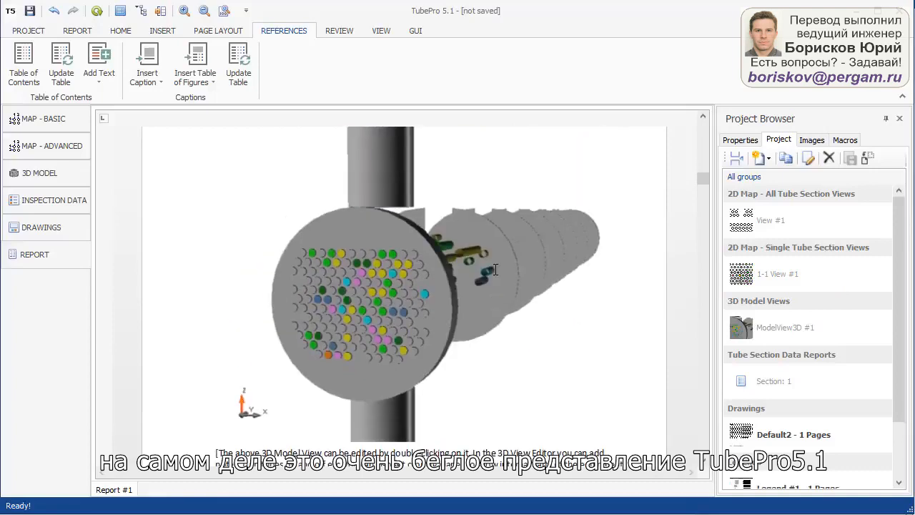
scroll(495, 269, up, 2)
scroll(496, 271, up, 7)
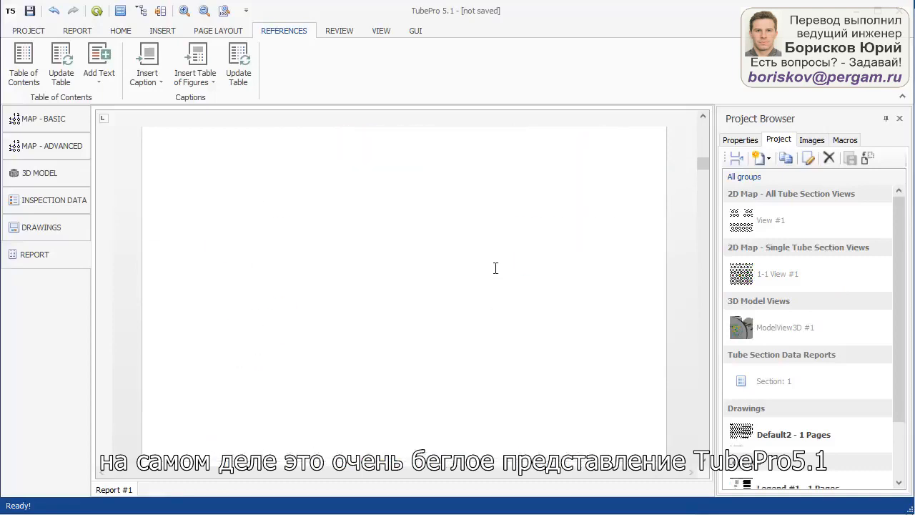
scroll(496, 275, up, 2)
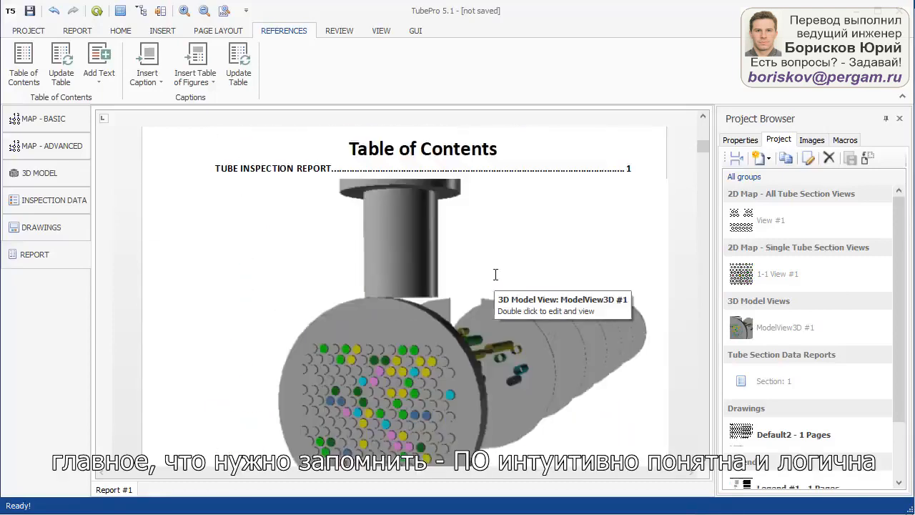
scroll(495, 273, up, 8)
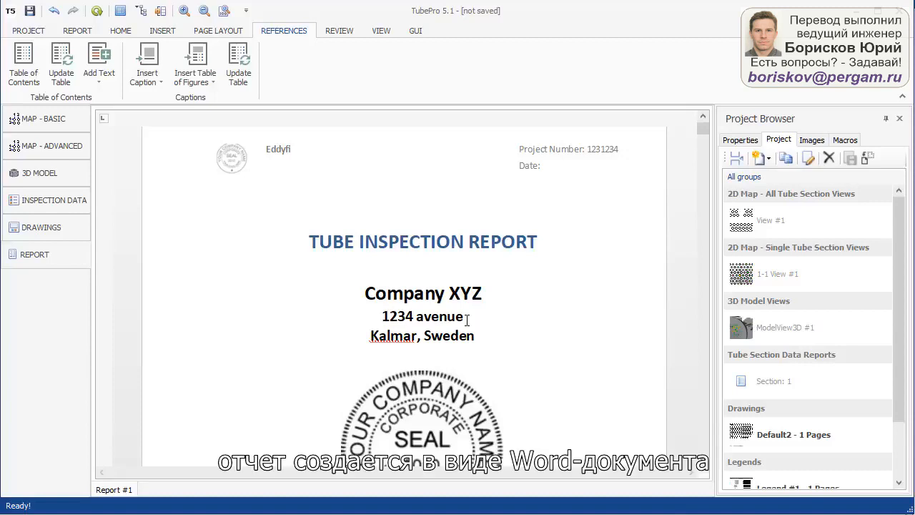
click(80, 31)
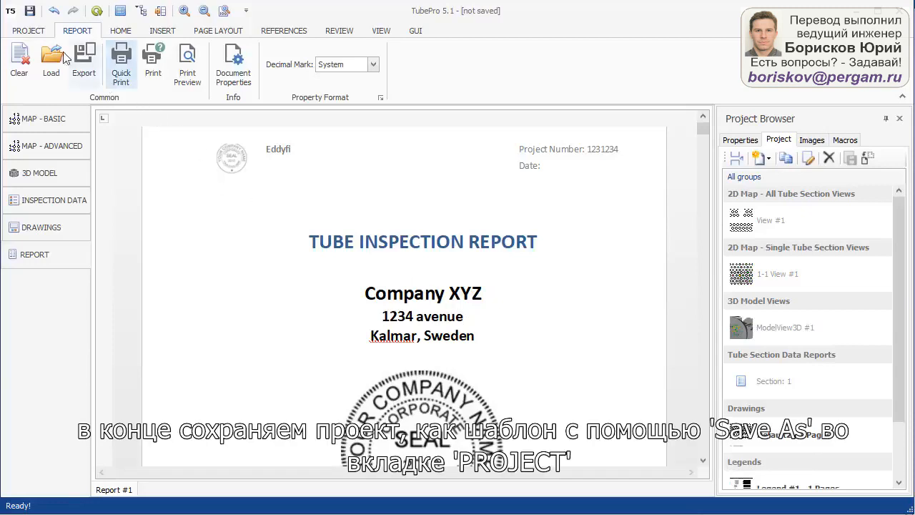
click(28, 30)
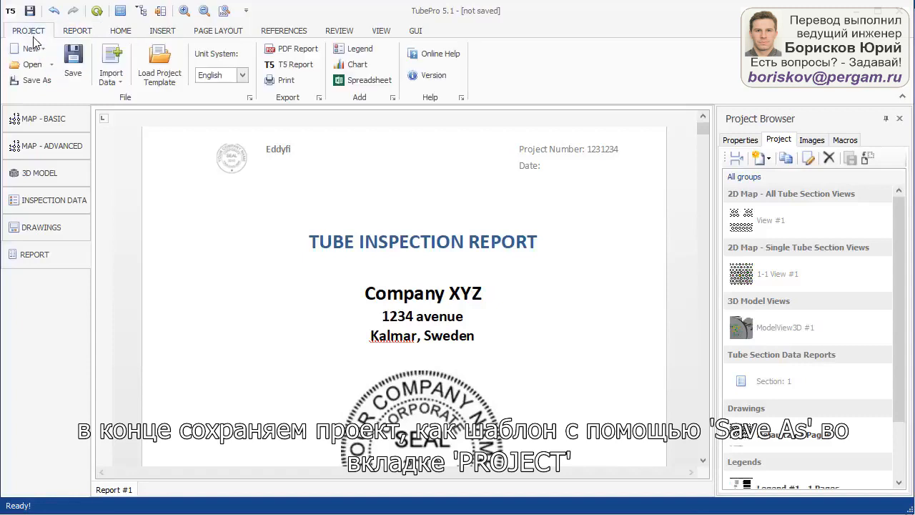